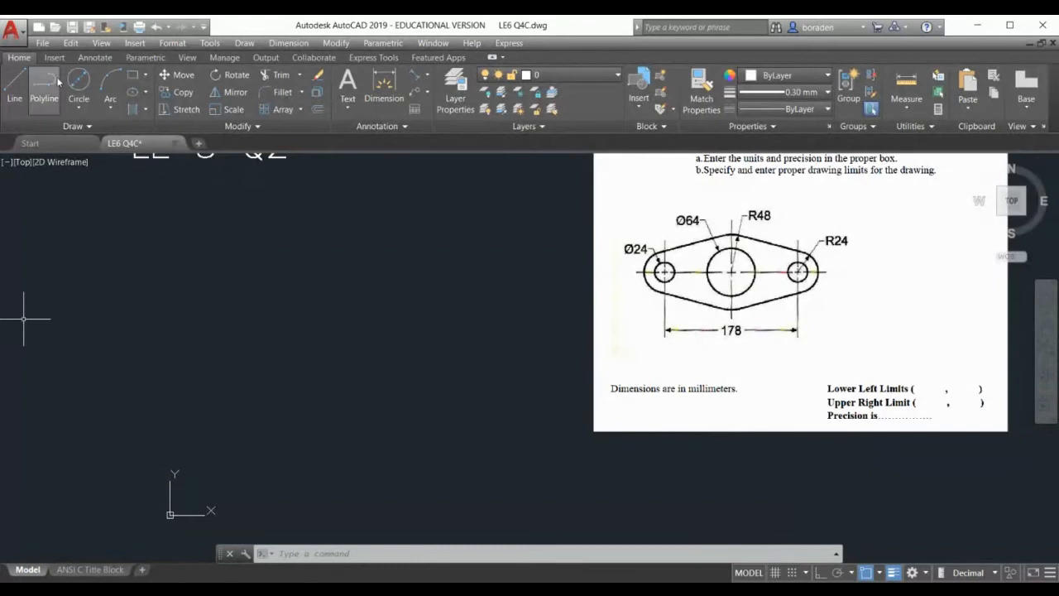
Create a new drawing from the SheetSets Manufacturing Metric.dwt template
left_click(39, 29)
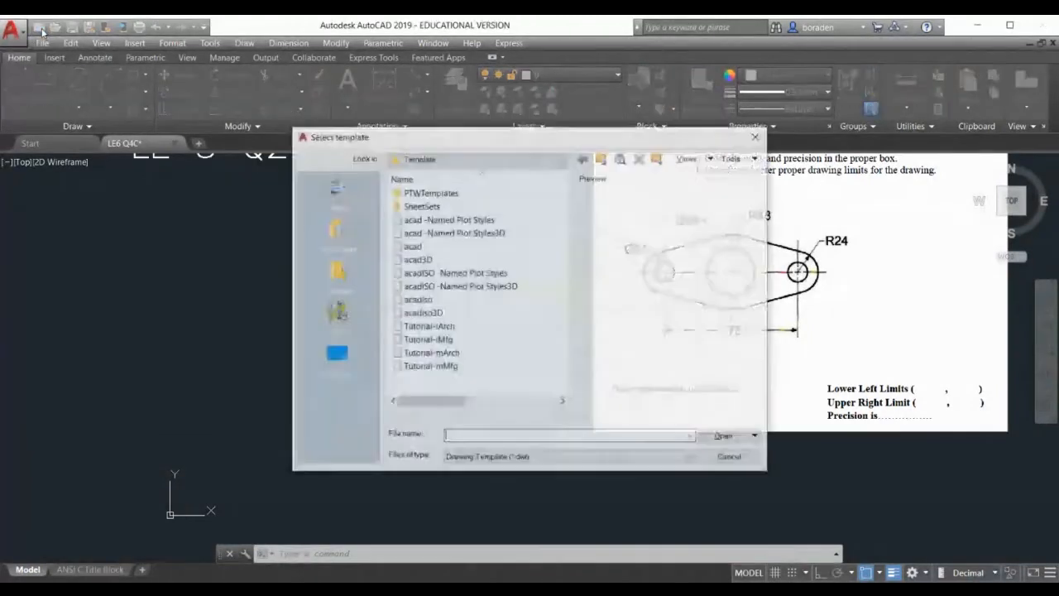
double_click(421, 205)
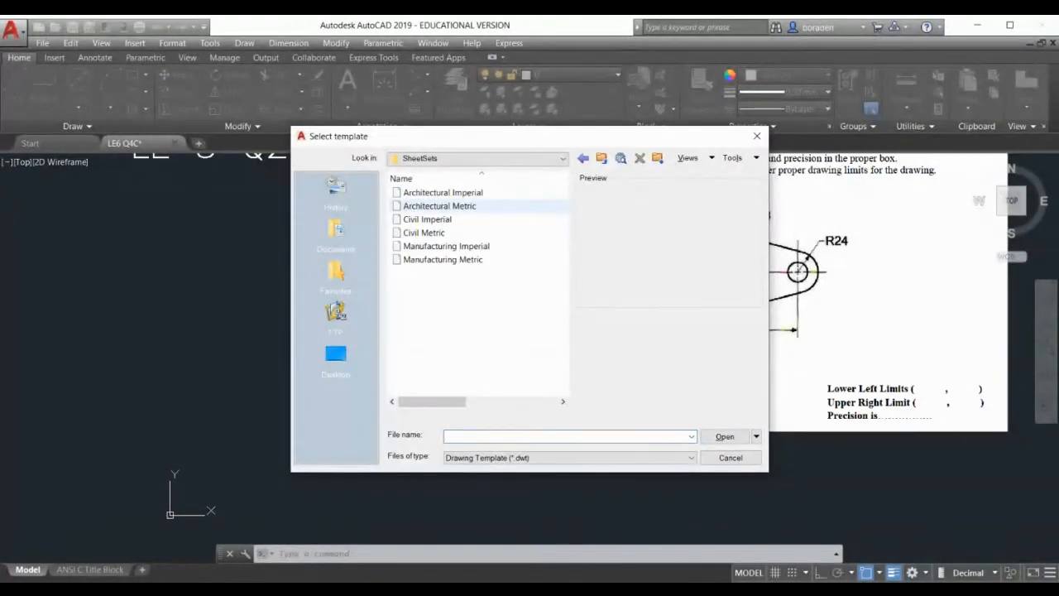
left_click(440, 260)
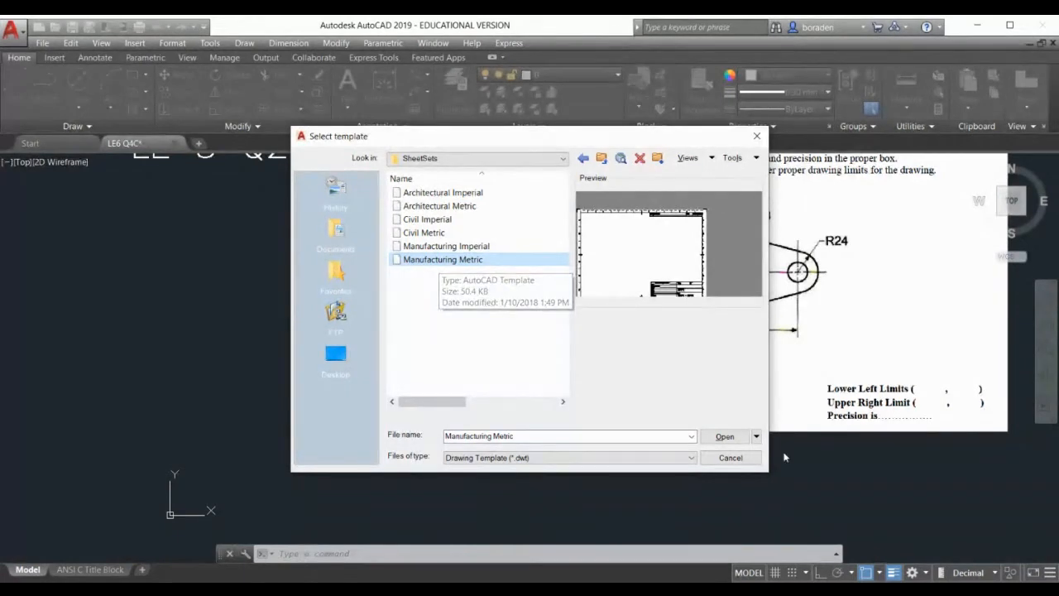
left_click(725, 437)
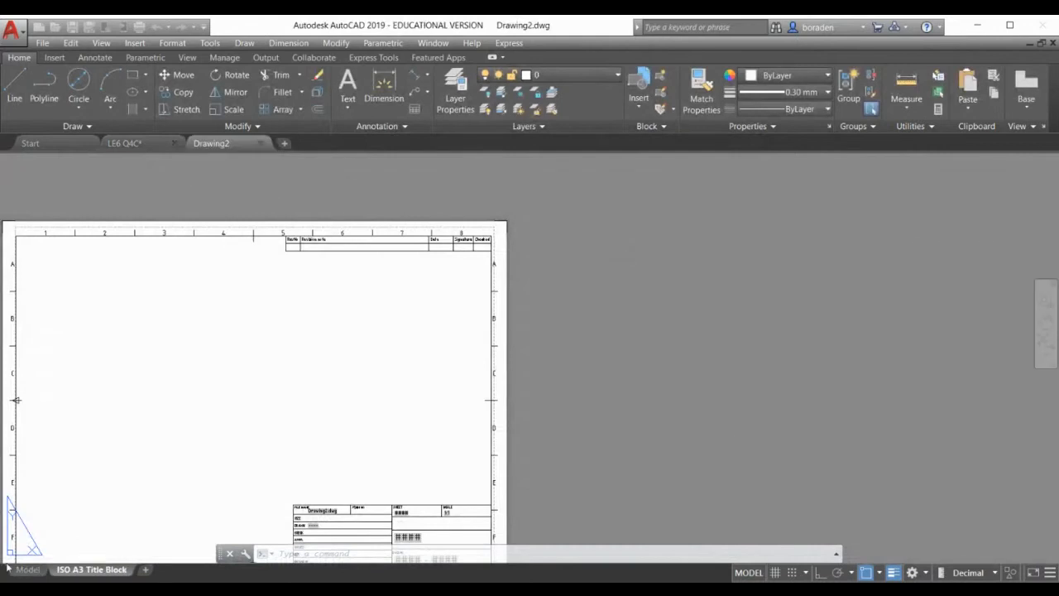
Switch Drawing2 to model space and paste in the two-hole link reference image cut from LE6 Q4C
left_click(27, 572)
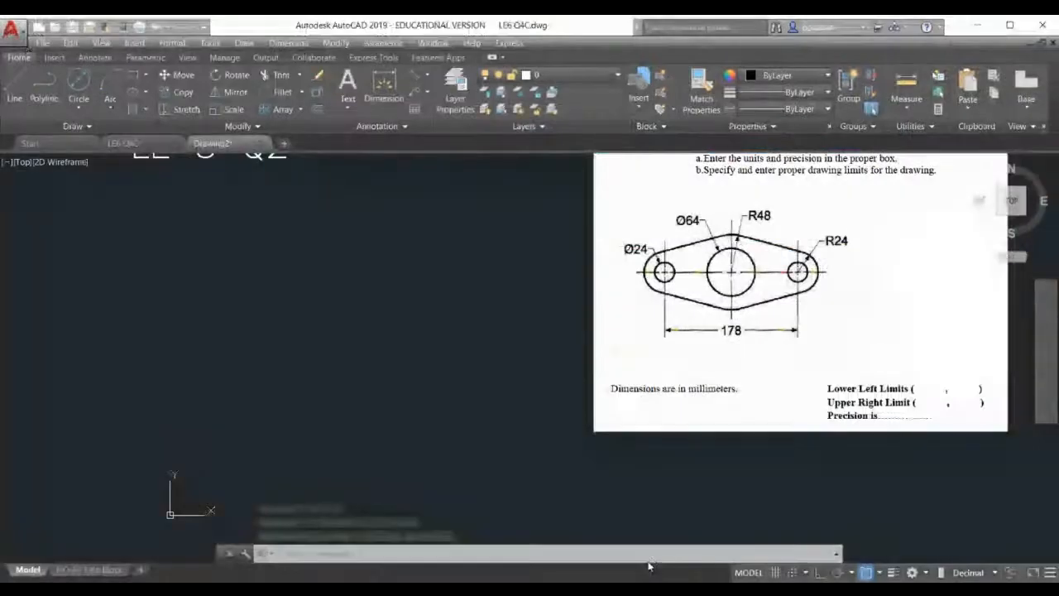
key("ctrl+x")
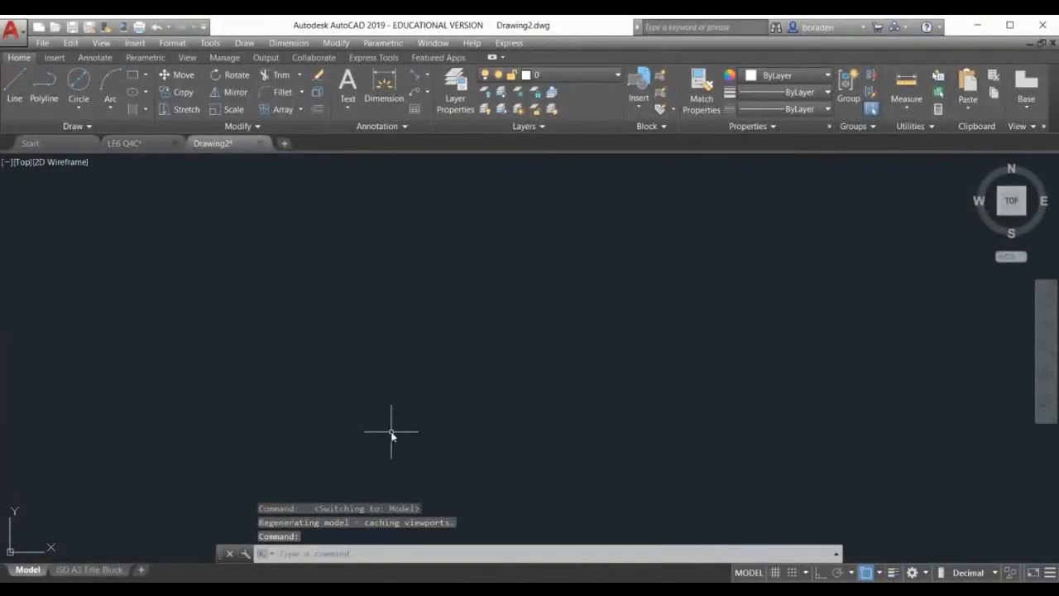
key("ctrl+v")
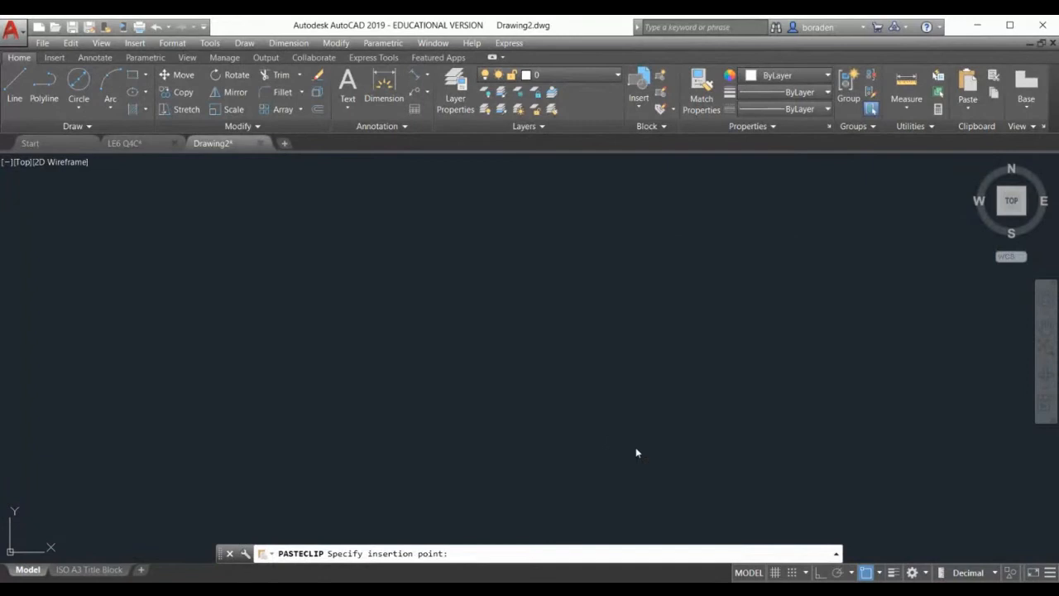
left_click(635, 447)
key("Return")
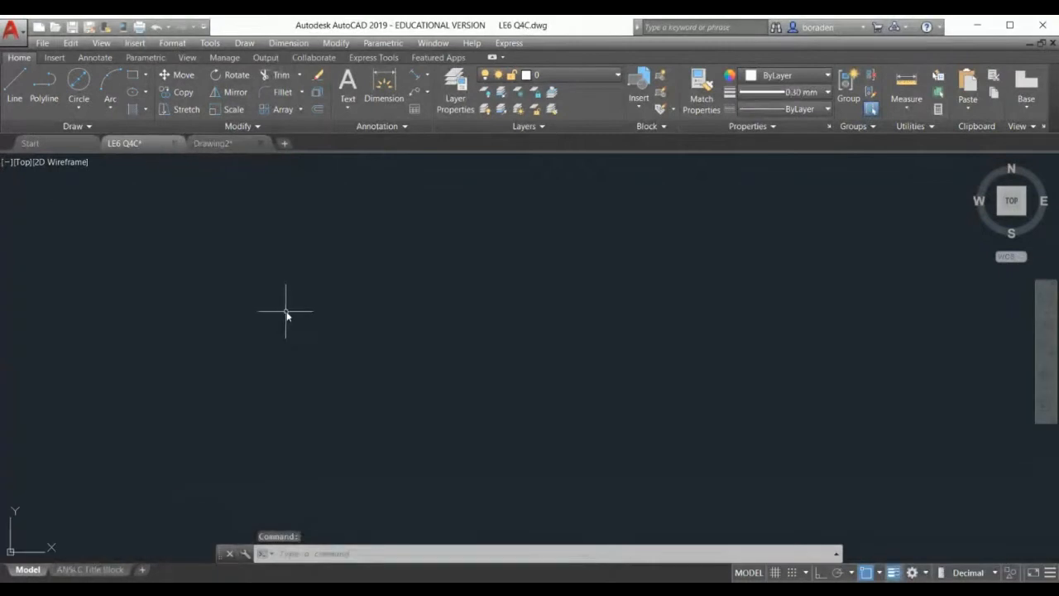
Cut the LE 5 Q2 title from LE6 Q4C and paste it into Drawing2
scroll(296, 321, "down", 4)
left_click(217, 217)
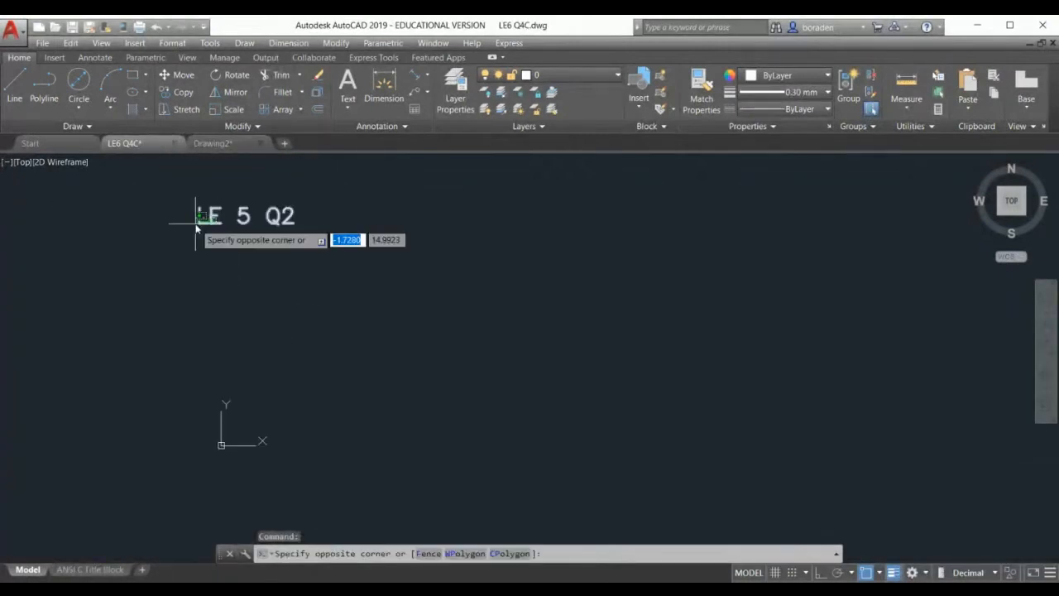
left_click(196, 228)
key("ctrl+x")
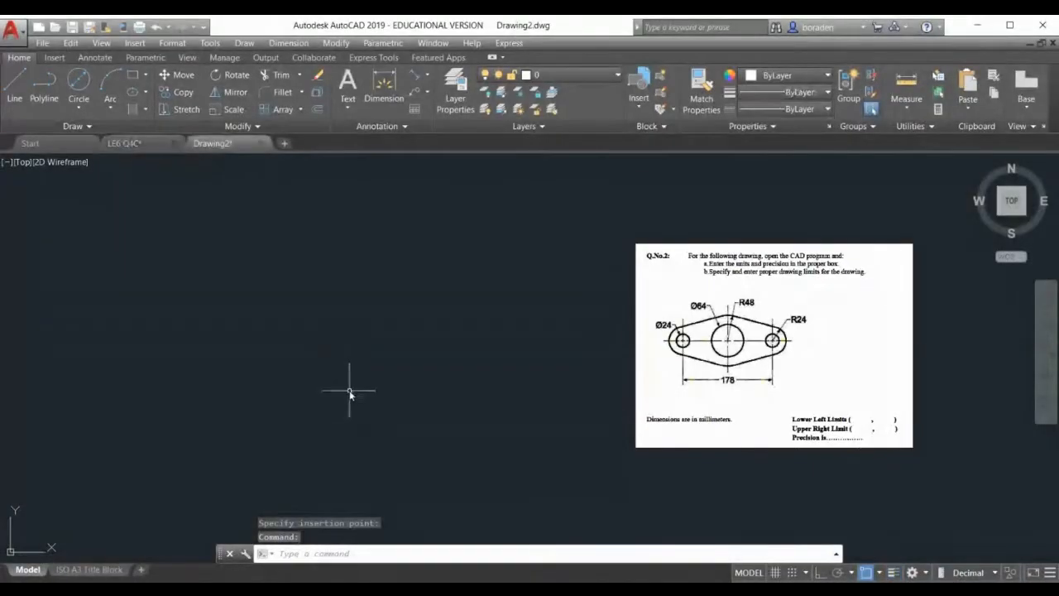
key("ctrl+v")
left_click(189, 199)
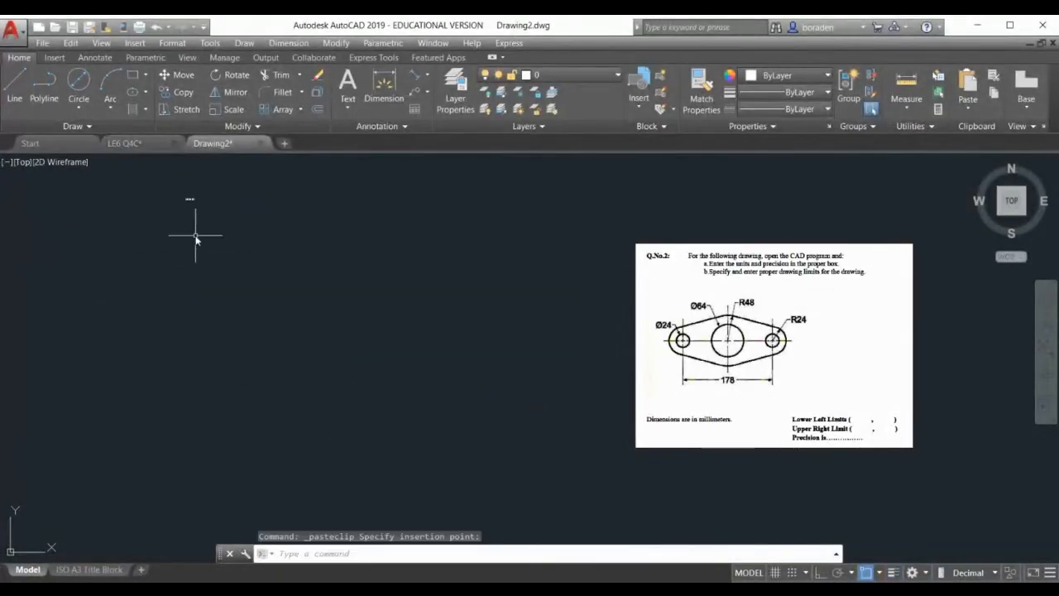
Select the pasted LE 5 Q2 title text in Drawing2
left_click(208, 212)
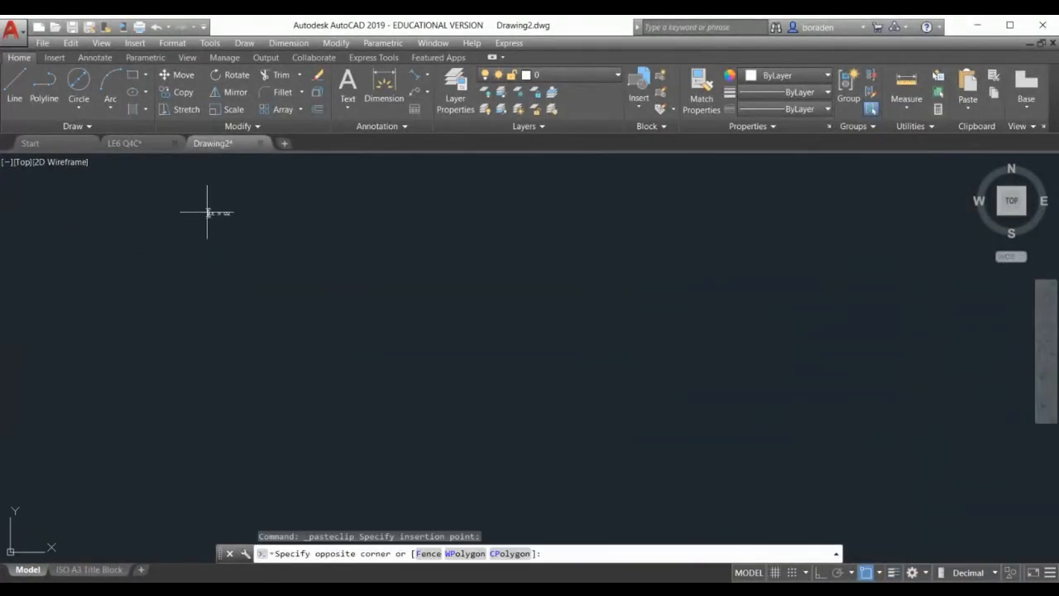
left_click(212, 208)
scroll(212, 208, "up", 5)
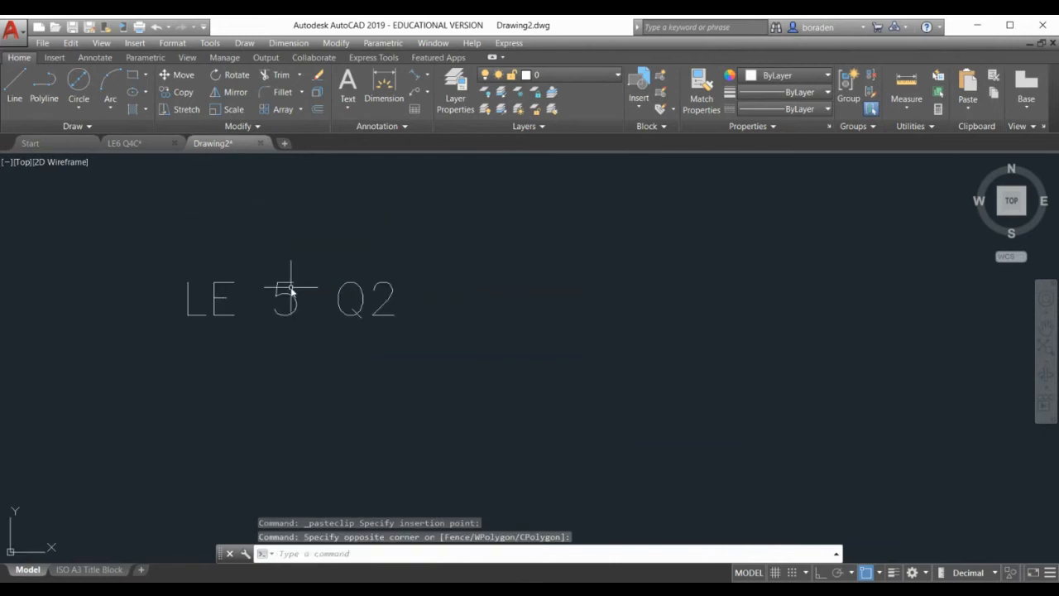
left_click(276, 304)
left_click(251, 299)
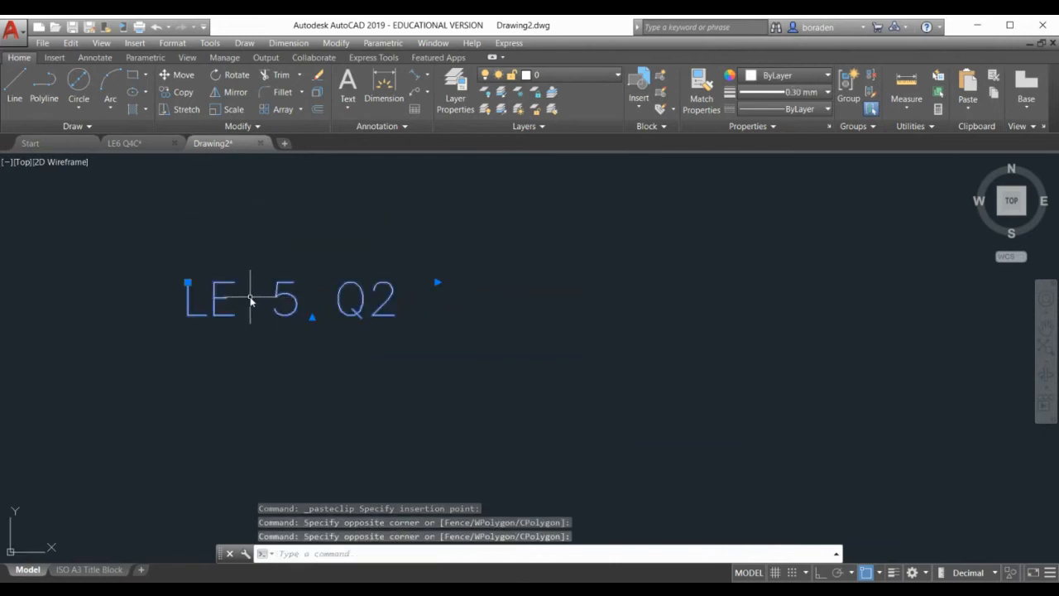
left_click(251, 299)
left_click(212, 295)
left_click(212, 298)
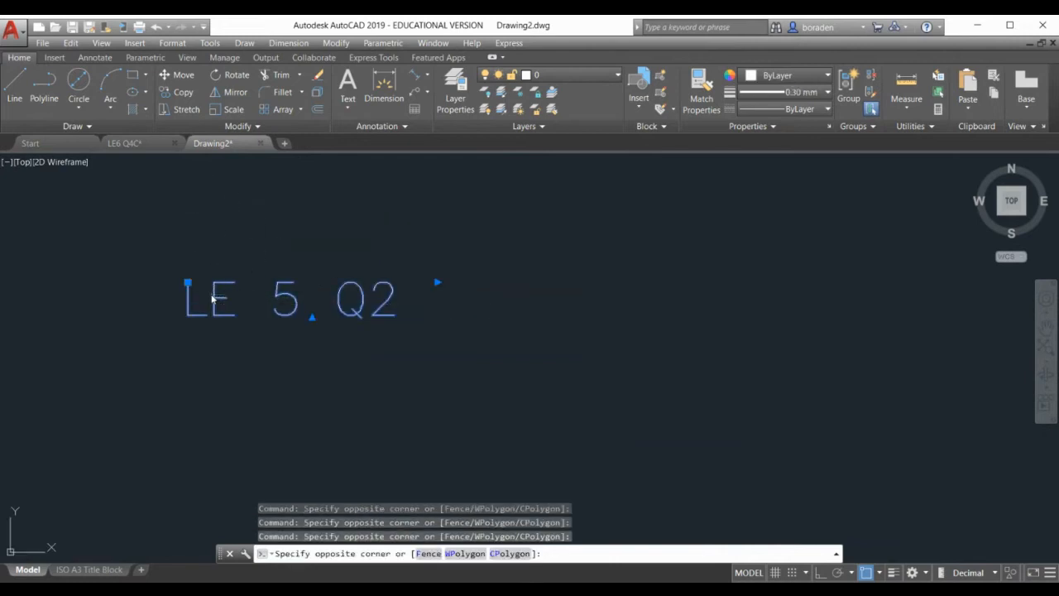
left_click(256, 303)
right_click(224, 248)
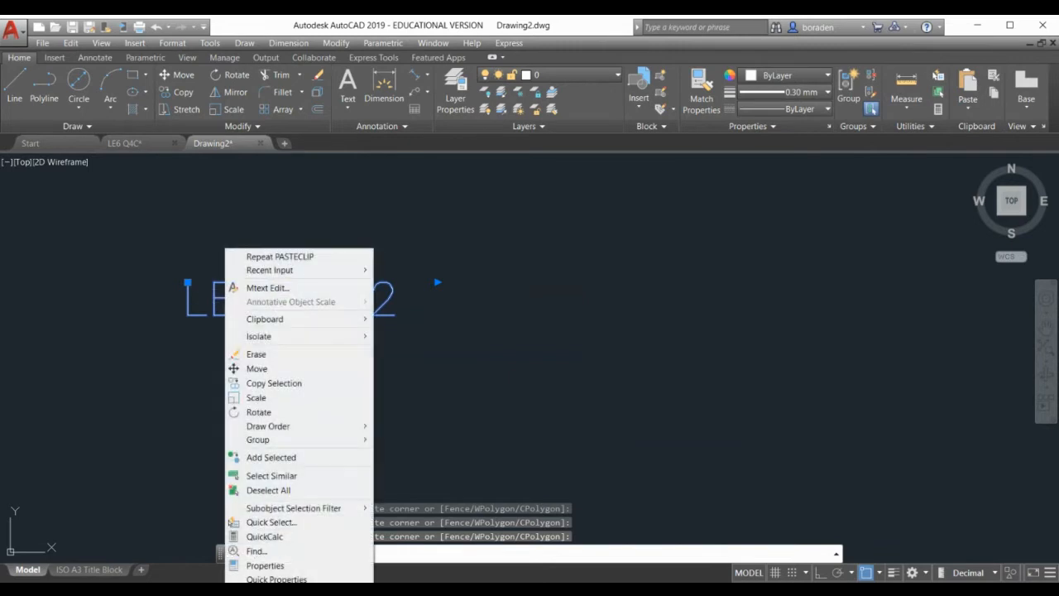
left_click(269, 287)
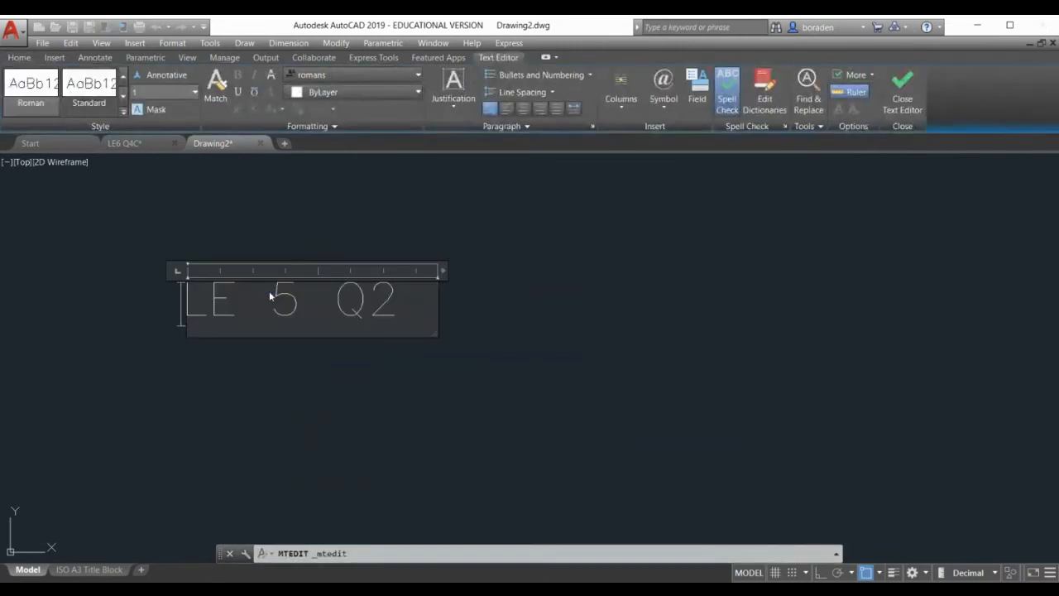
key("ctrl+a")
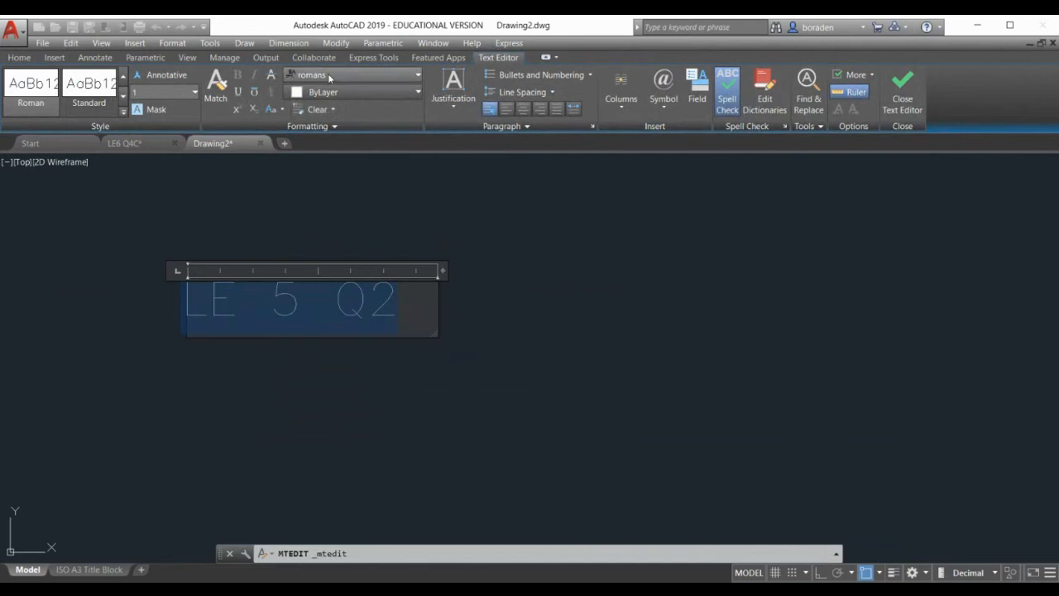
left_click(328, 77)
scroll(354, 185, "down", 3)
scroll(354, 185, "up", 5)
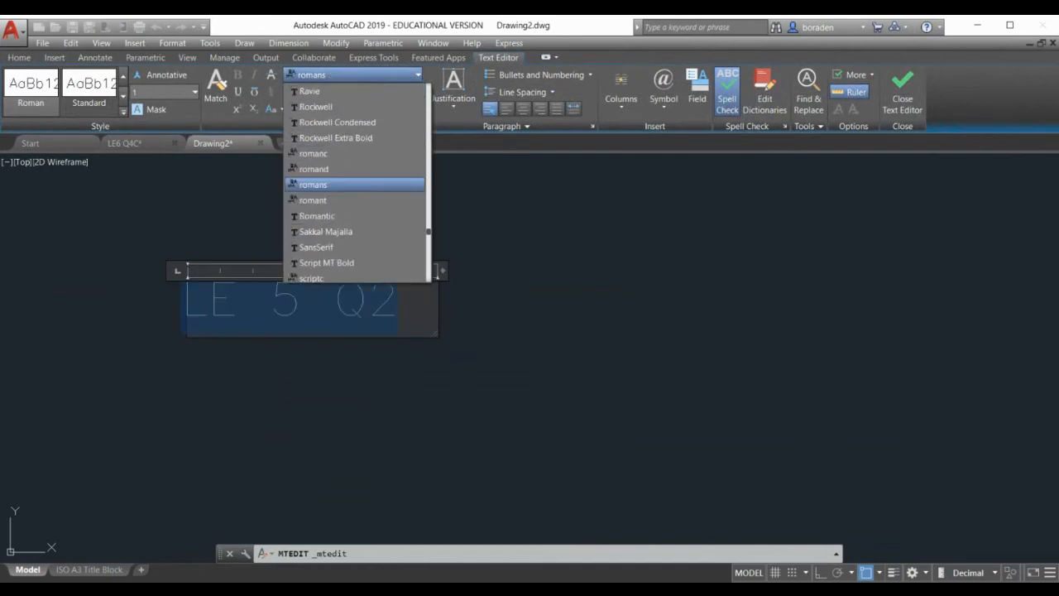
scroll(354, 184, "down", 3)
scroll(354, 184, "up", 3)
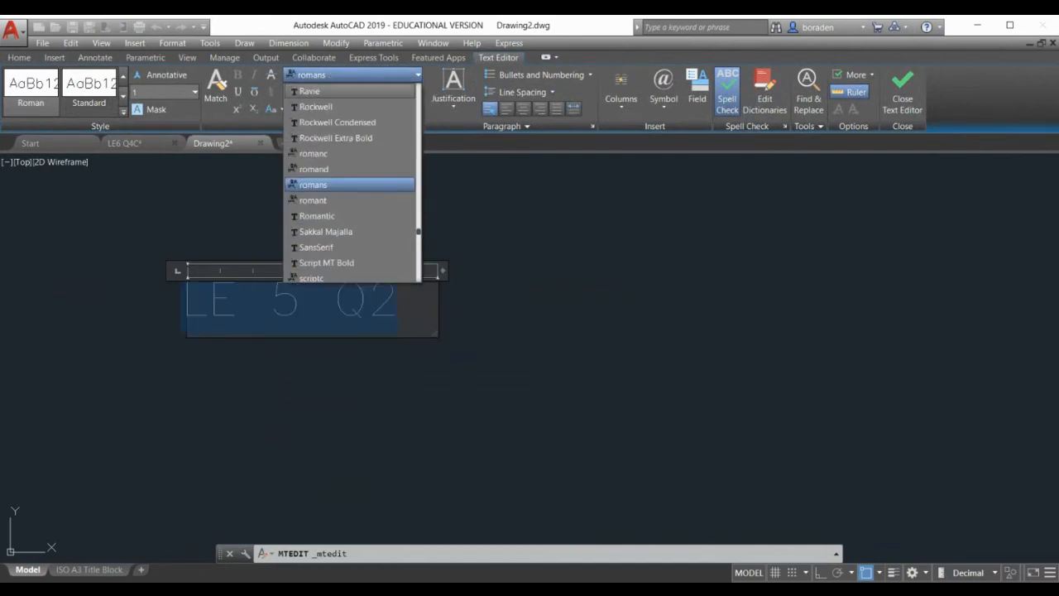
scroll(354, 185, "down", 12)
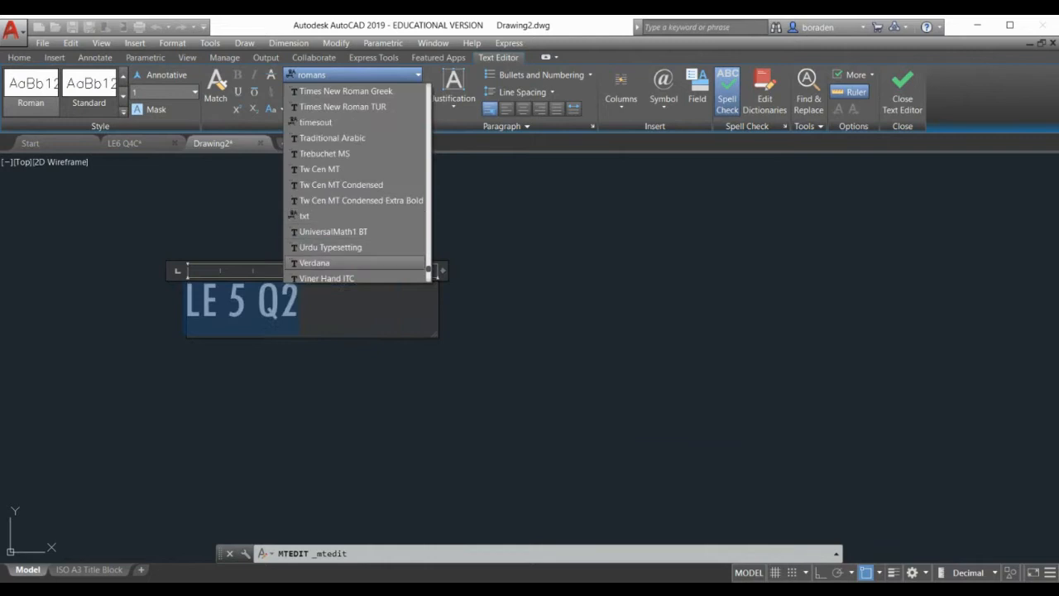
left_click(327, 263)
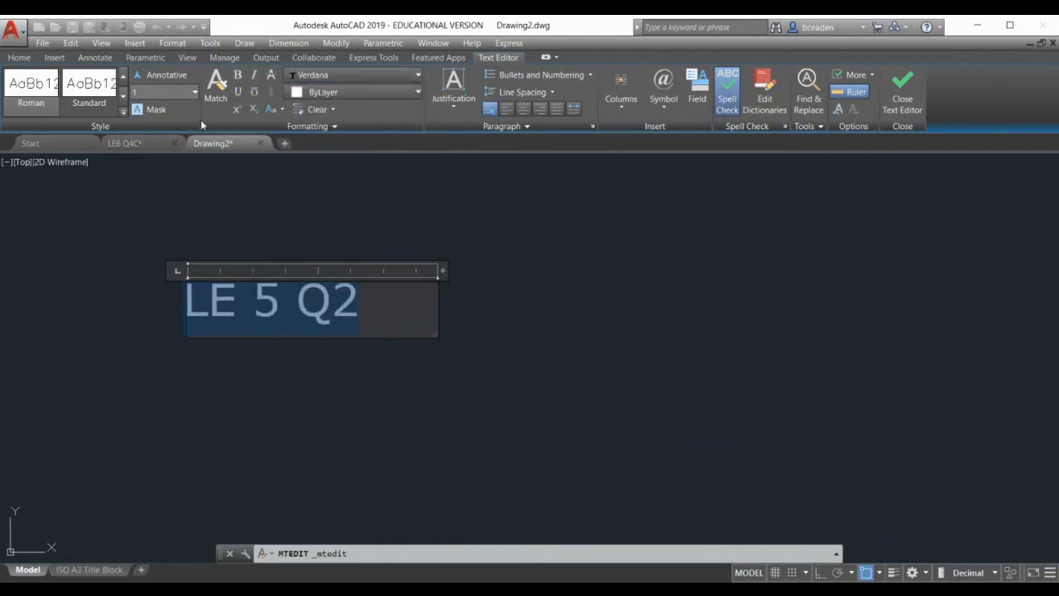
left_click(164, 92)
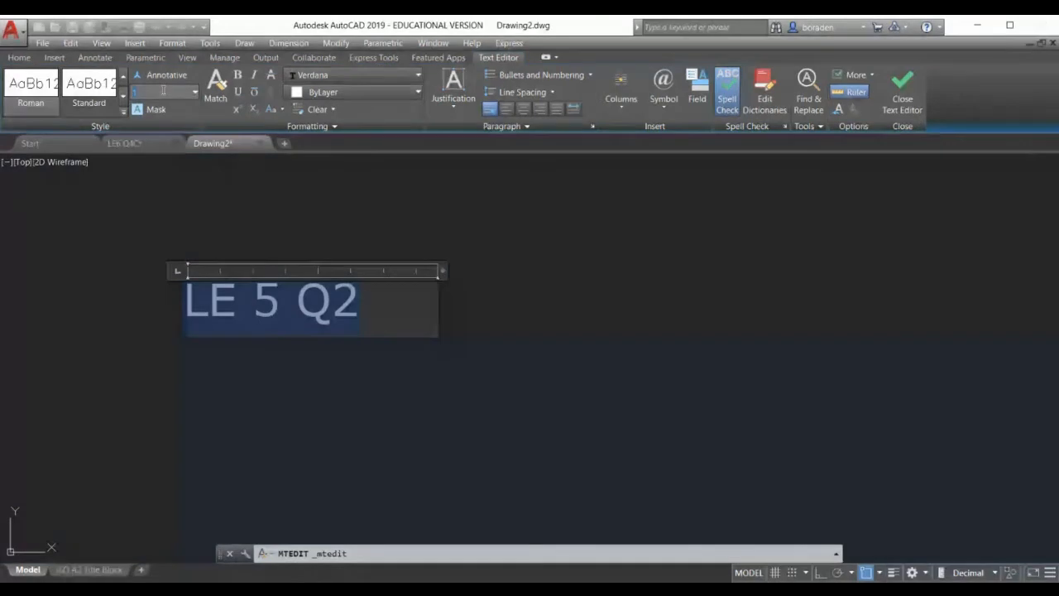
type("20")
key("Return")
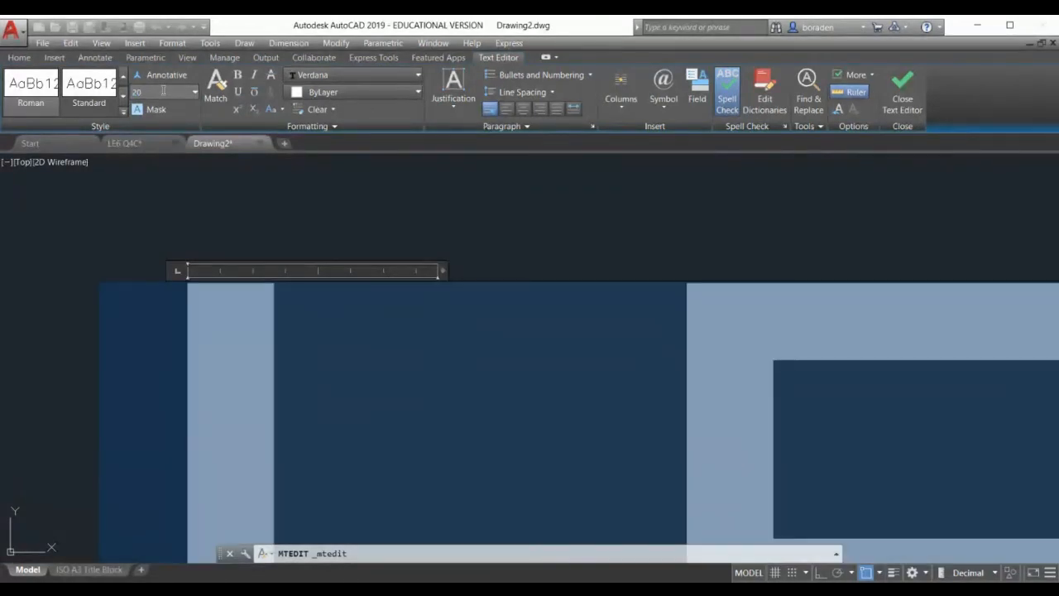
key("Return")
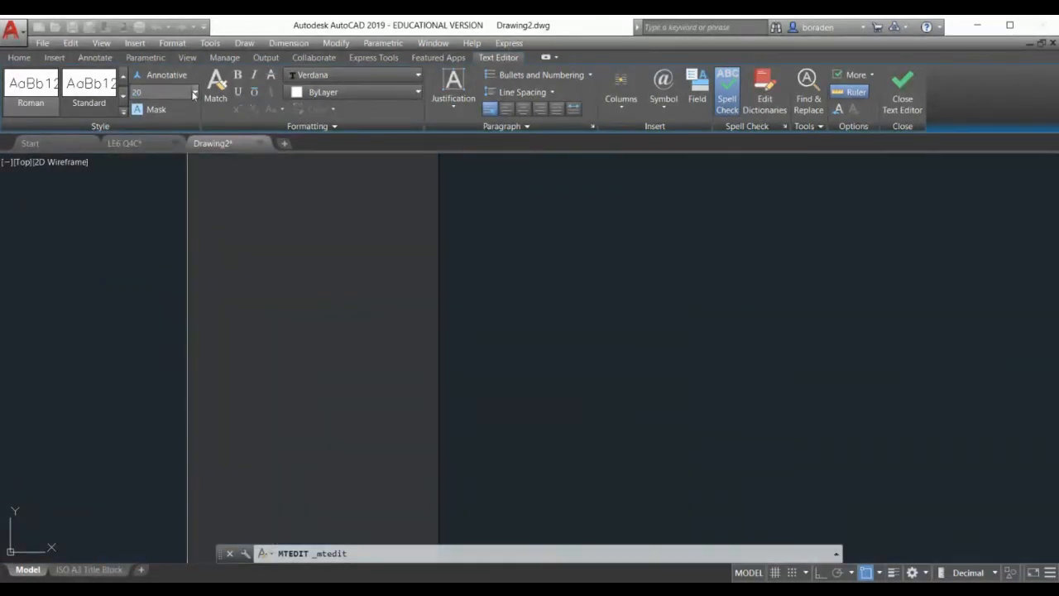
left_click(499, 411)
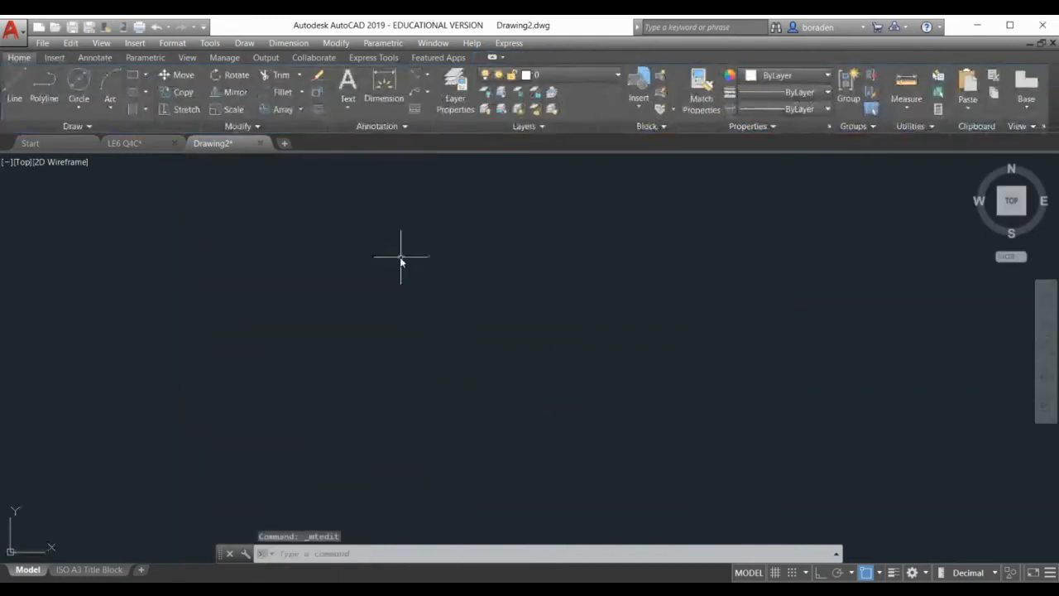
Open the LE 5 Q2 title in the Text Editor and select all of its text
scroll(373, 250, "down", 8)
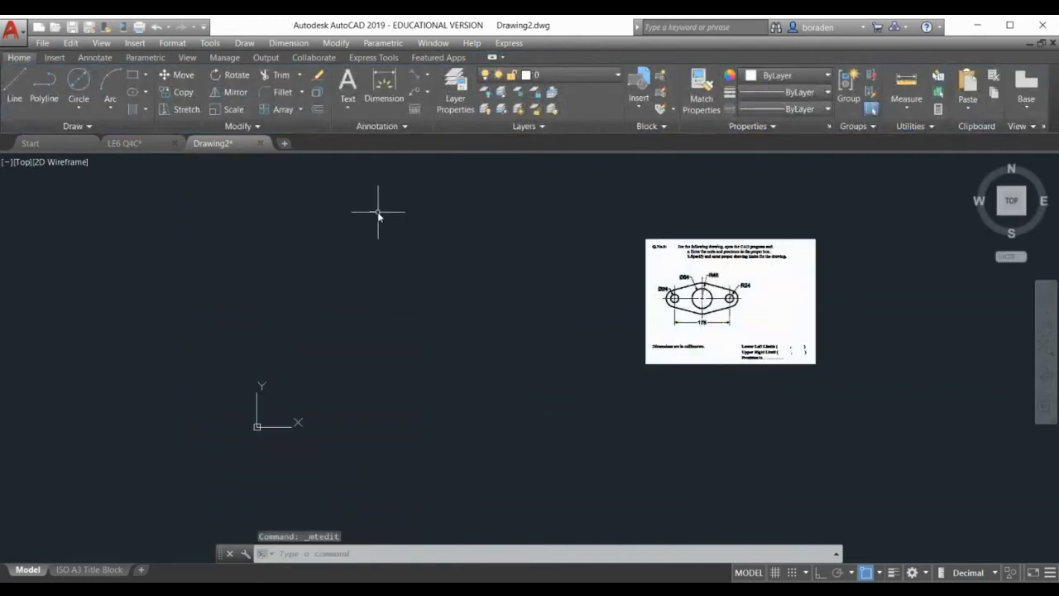
double_click(372, 211)
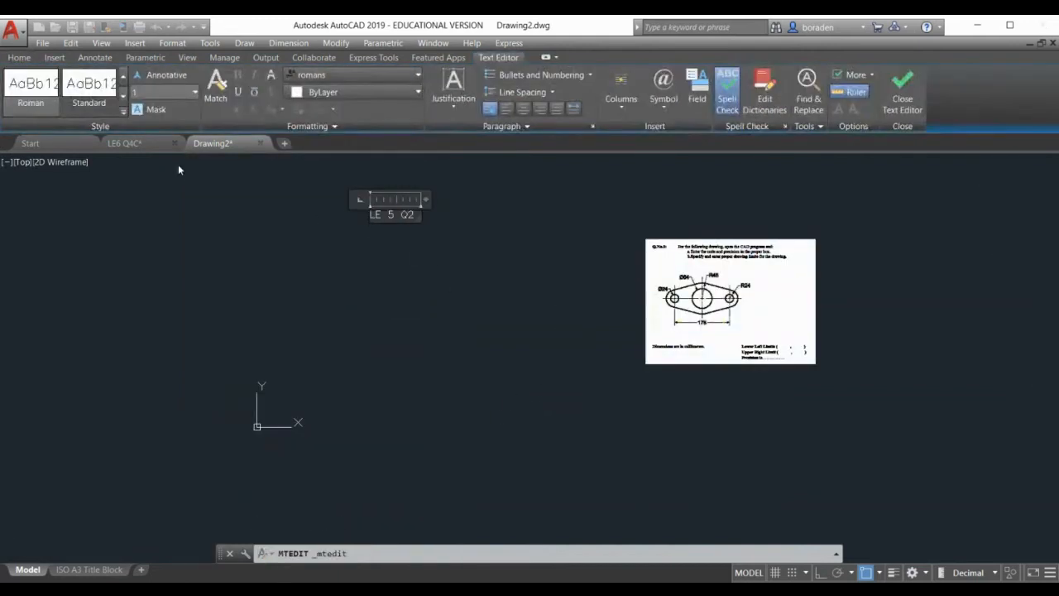
double_click(397, 210)
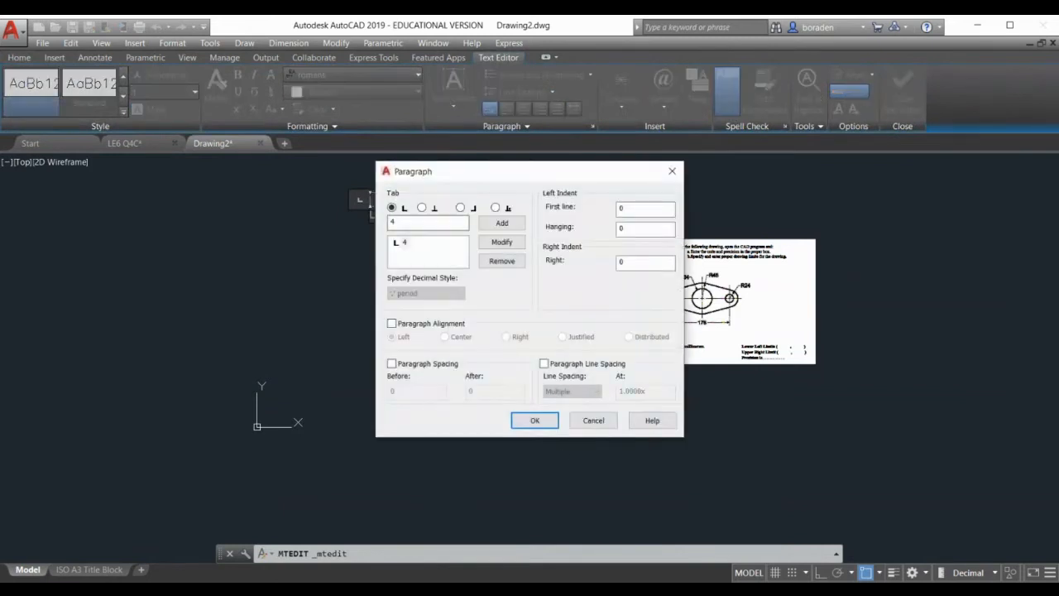
left_click(593, 418)
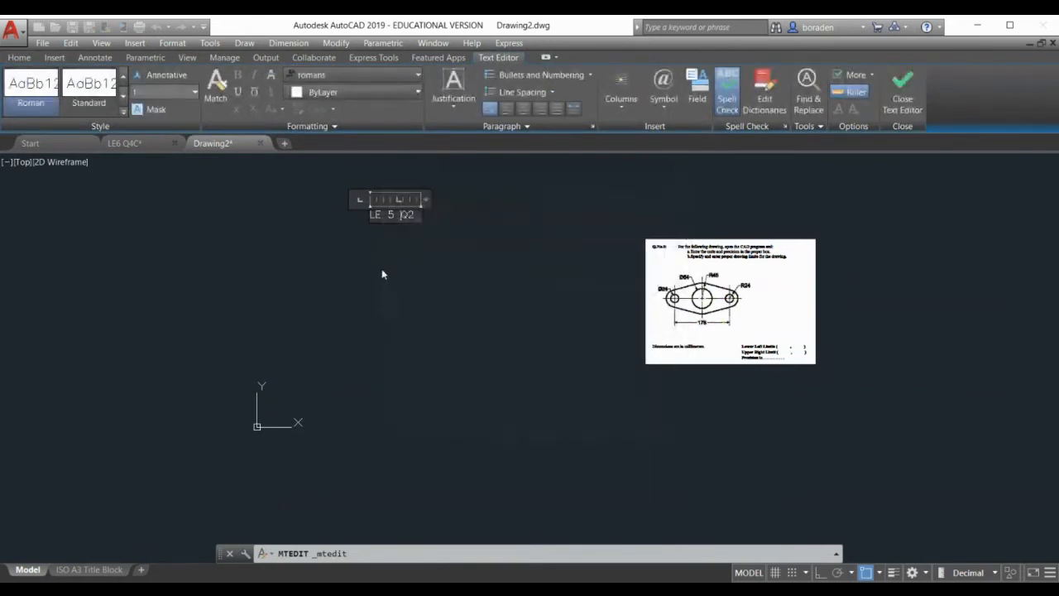
triple_click(390, 216)
key("Return")
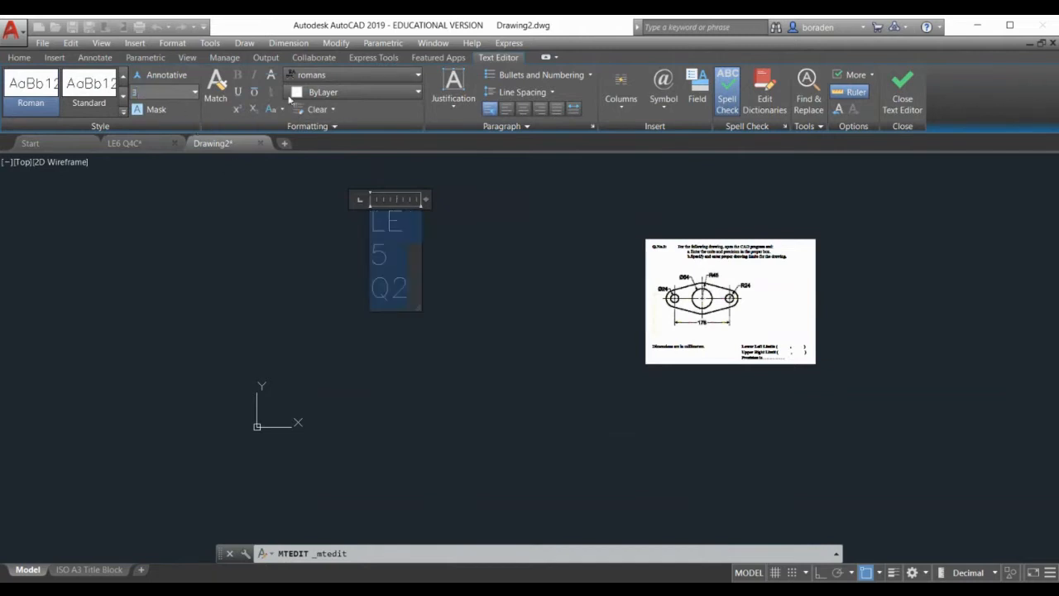
Change the LE 5 Q2 title font to Verdana and close the editor
left_click(351, 74)
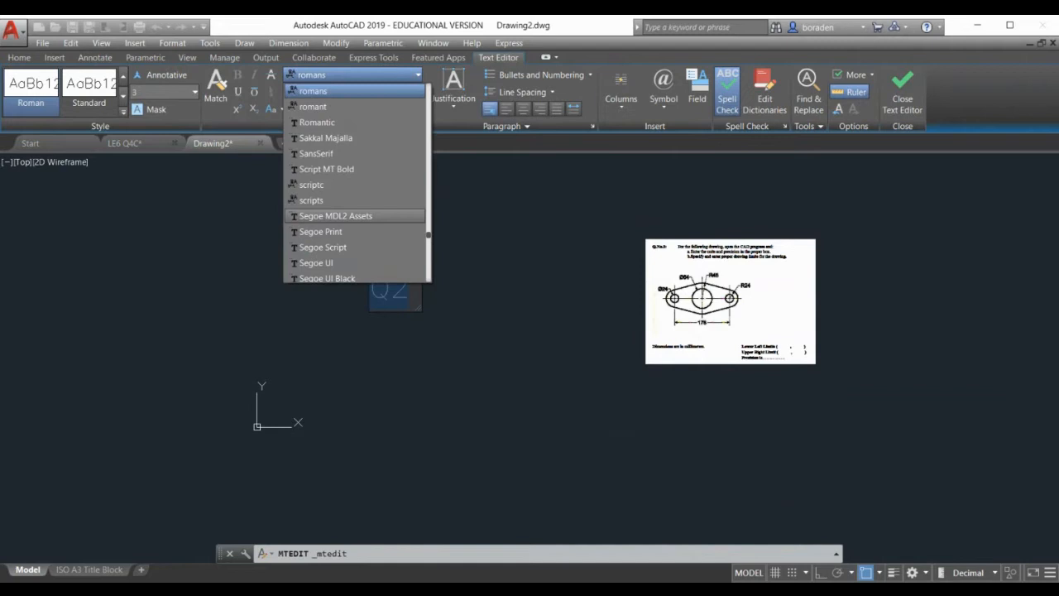
scroll(356, 216, "down", 12)
left_click(406, 307)
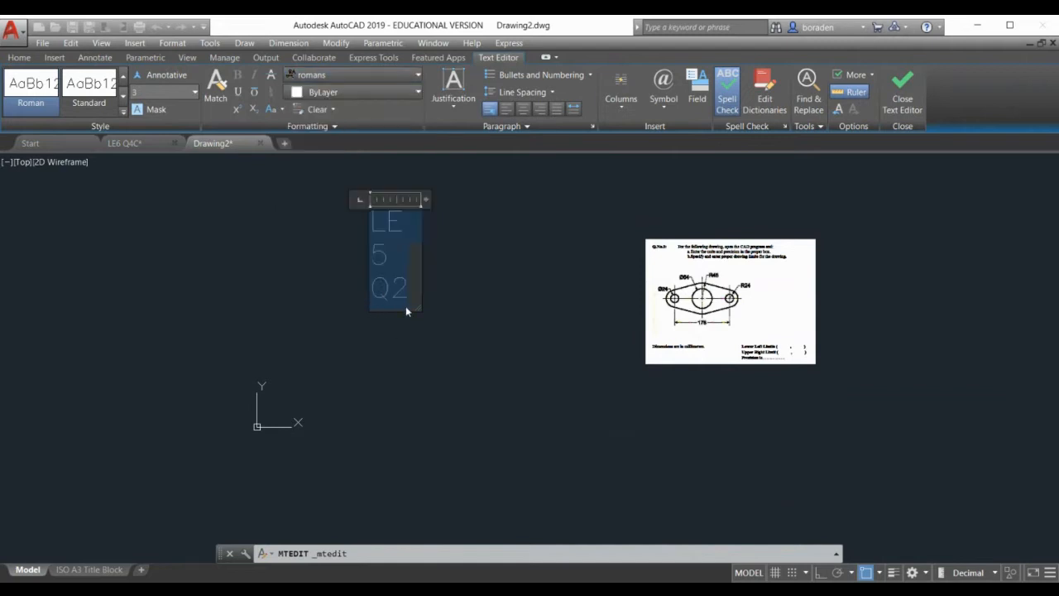
left_click(397, 287)
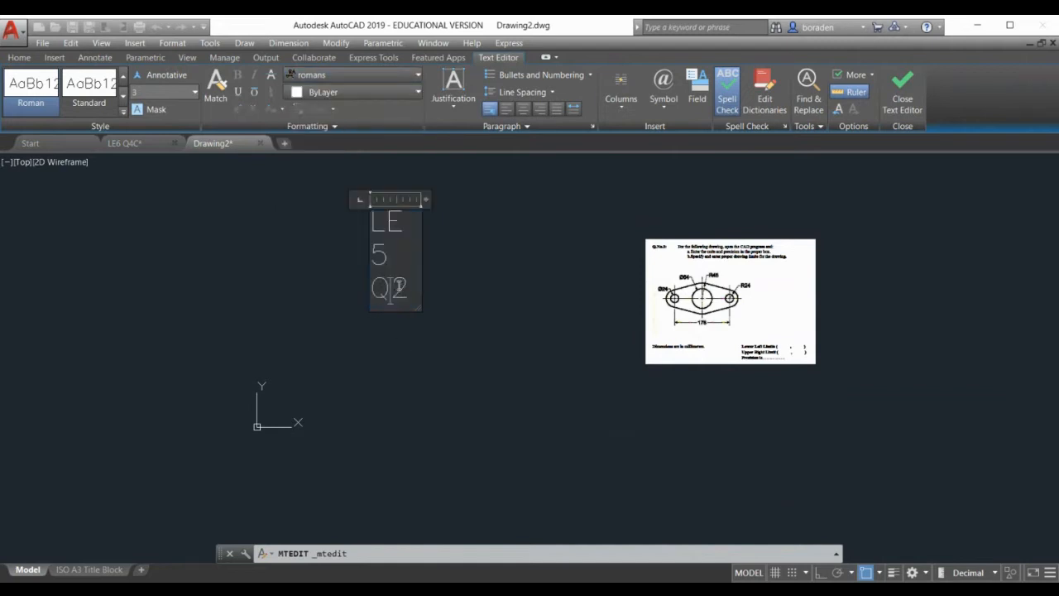
left_click_drag(397, 287, 356, 157)
left_click(356, 74)
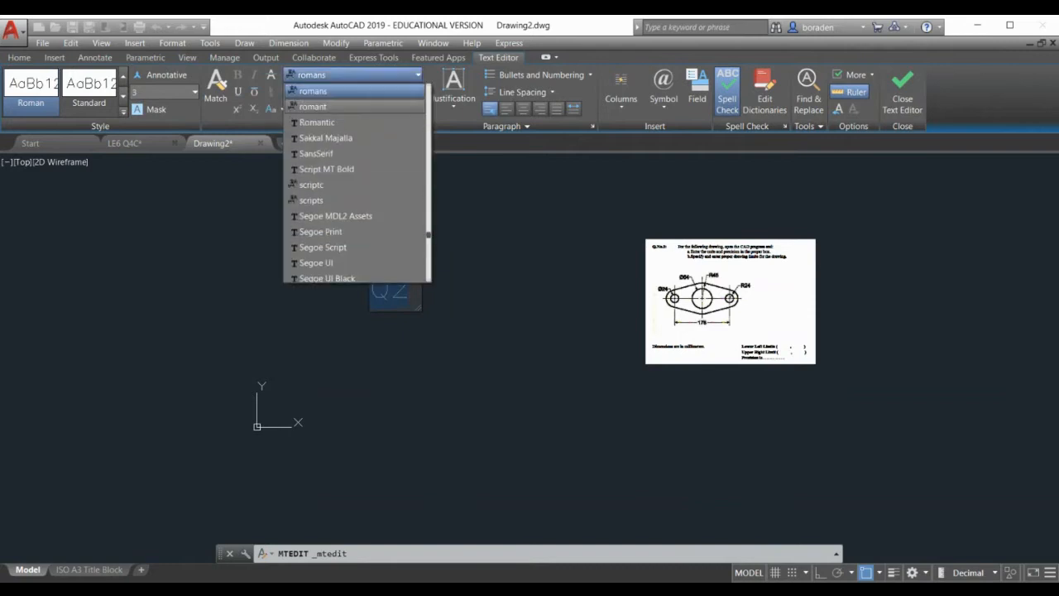
scroll(355, 200, "down", 1)
scroll(331, 248, "down", 8)
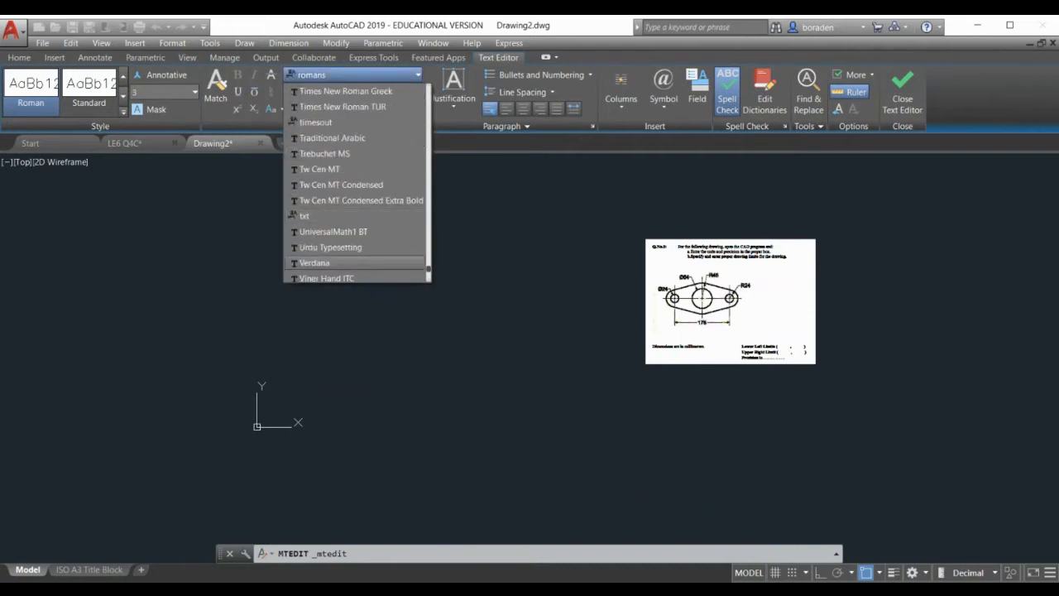
left_click(328, 263)
left_click(303, 263)
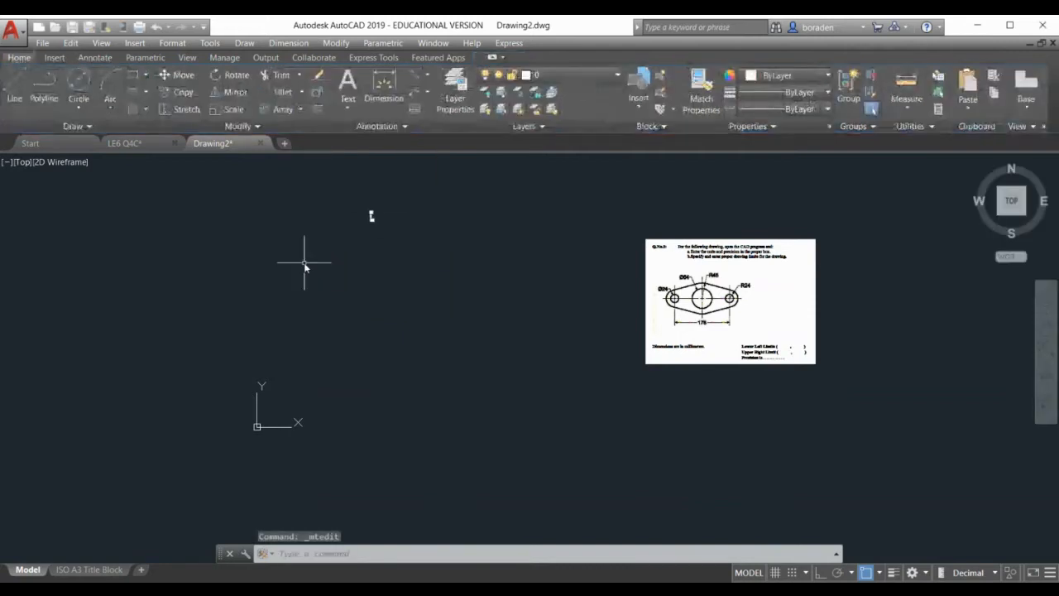
Move the LE 5 Q2 text to a new position
left_click(371, 215)
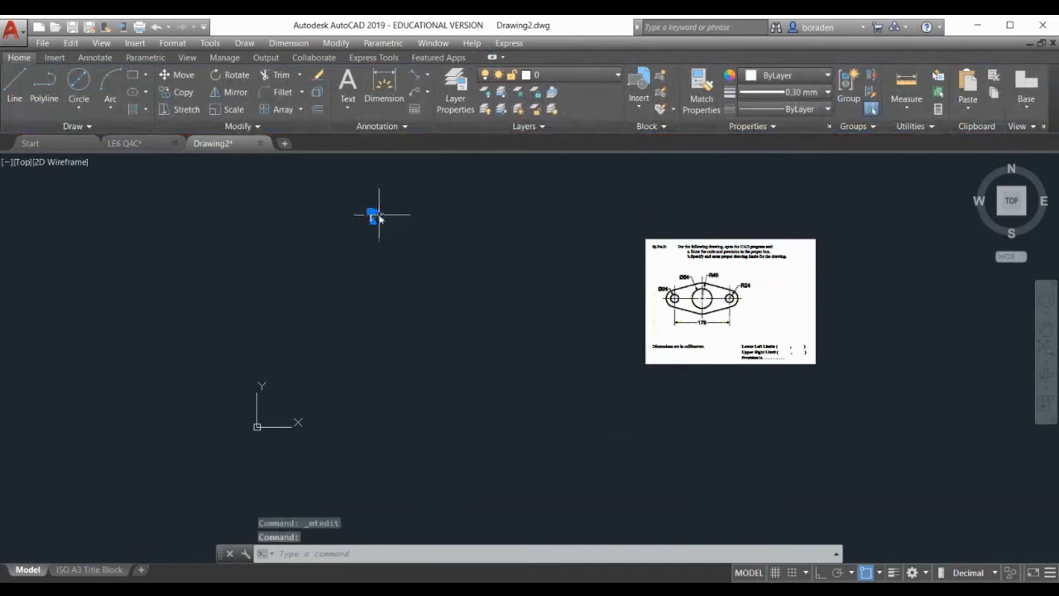
left_click(371, 214)
scroll(402, 207, "up", 8)
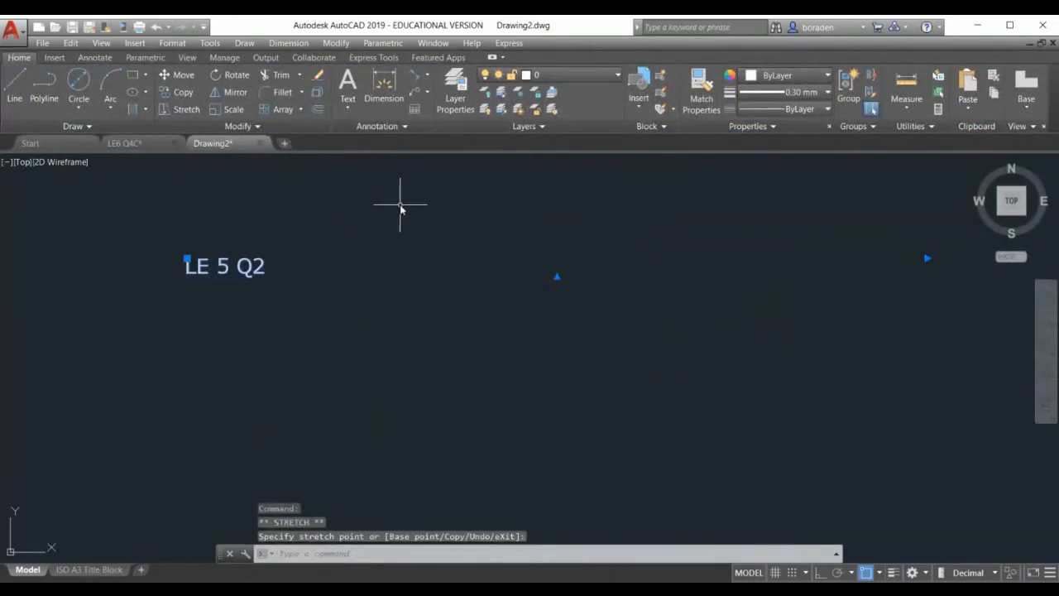
scroll(402, 217, "down", 2)
left_click(306, 247)
left_click(300, 246)
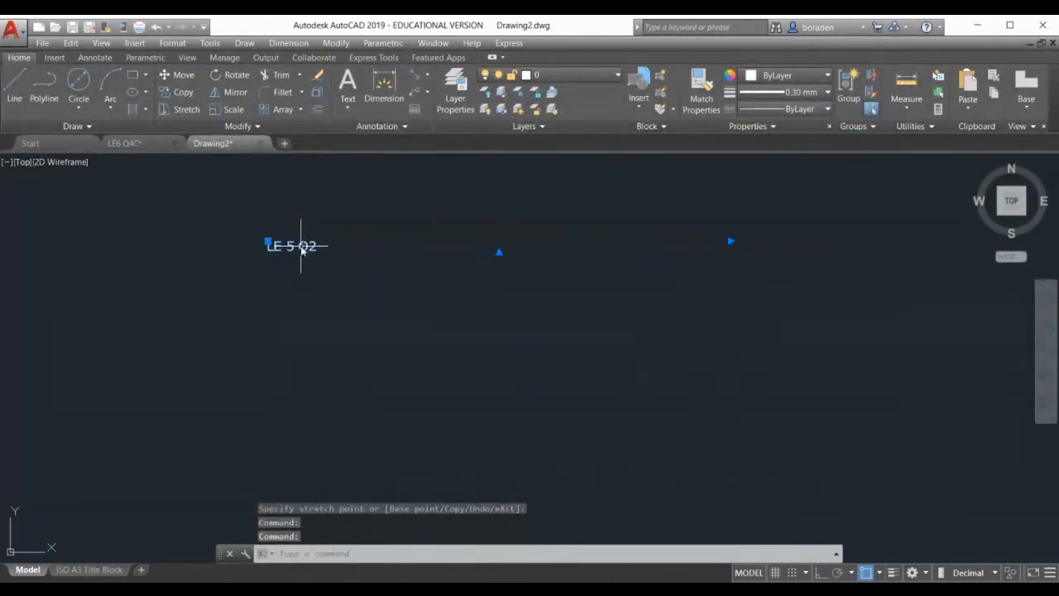
Set the LE 5 Q2 title text height to 10
double_click(301, 246)
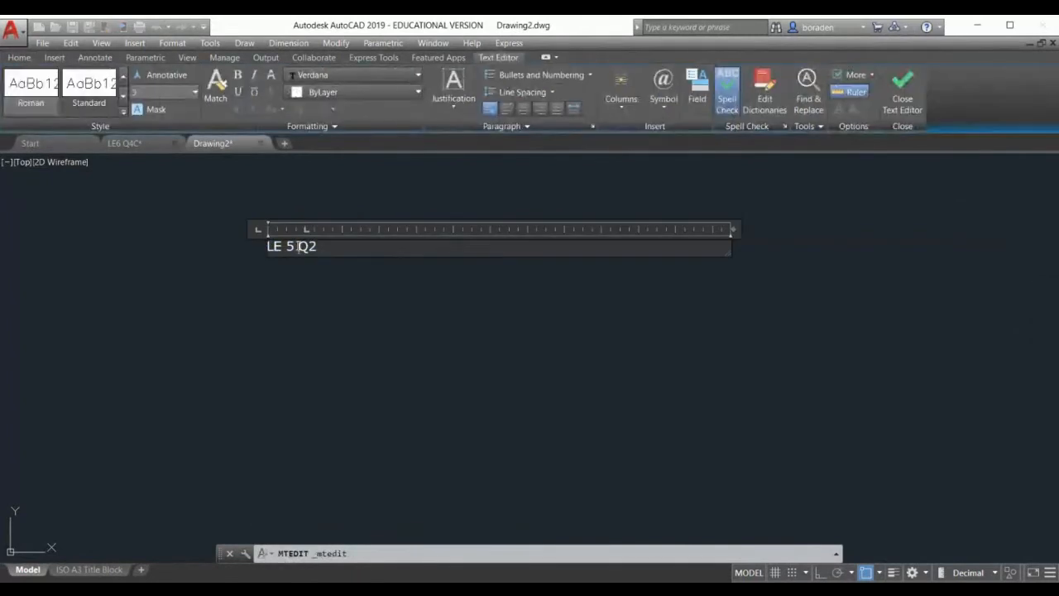
key("ctrl+a")
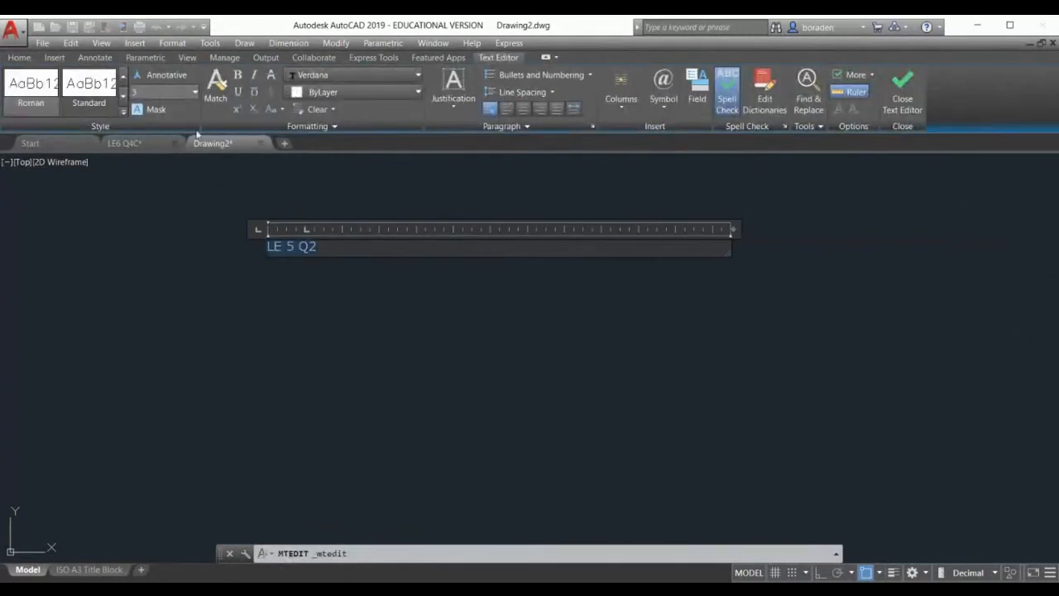
left_click(159, 96)
type("10")
key("Return")
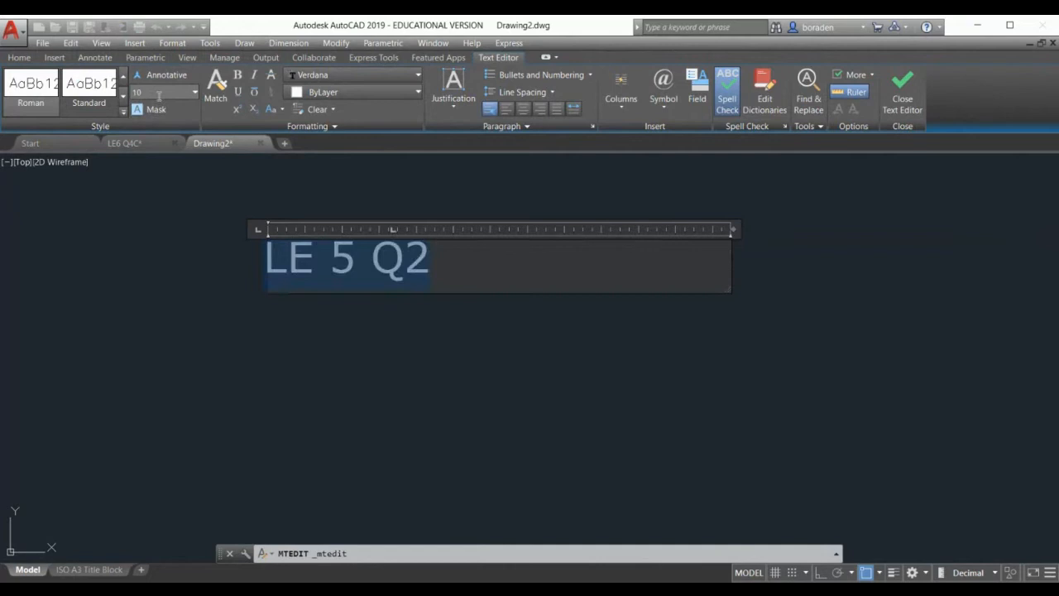
left_click(291, 412)
scroll(291, 324, "down", 4)
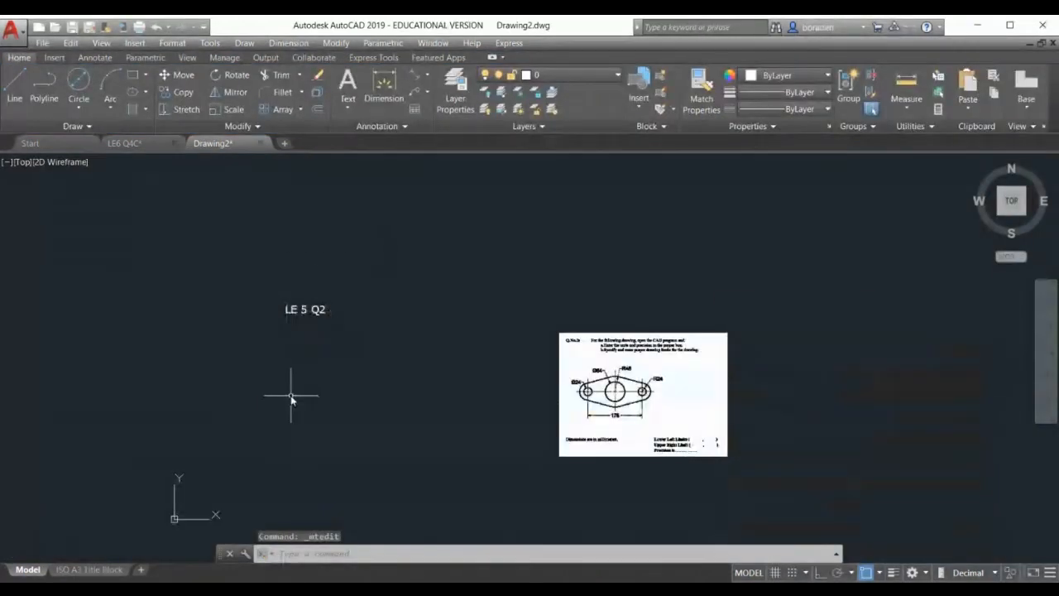
scroll(291, 395, "up", 2)
Append the student's name and ID number after LE 5 Q2 using Mtext Edit
left_click(320, 258)
left_click(289, 260)
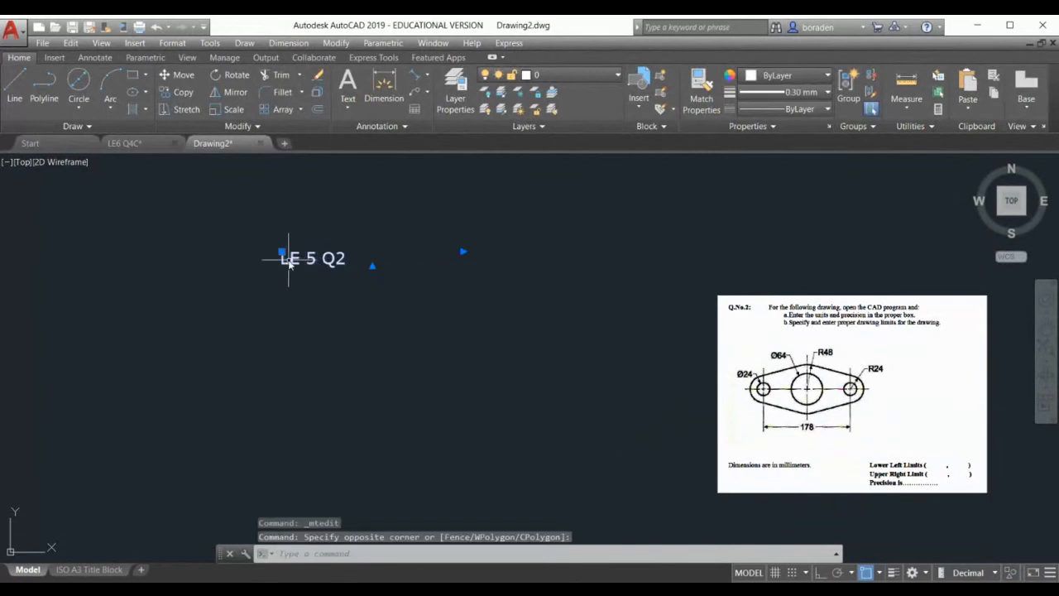
left_click(289, 260)
left_click(346, 299)
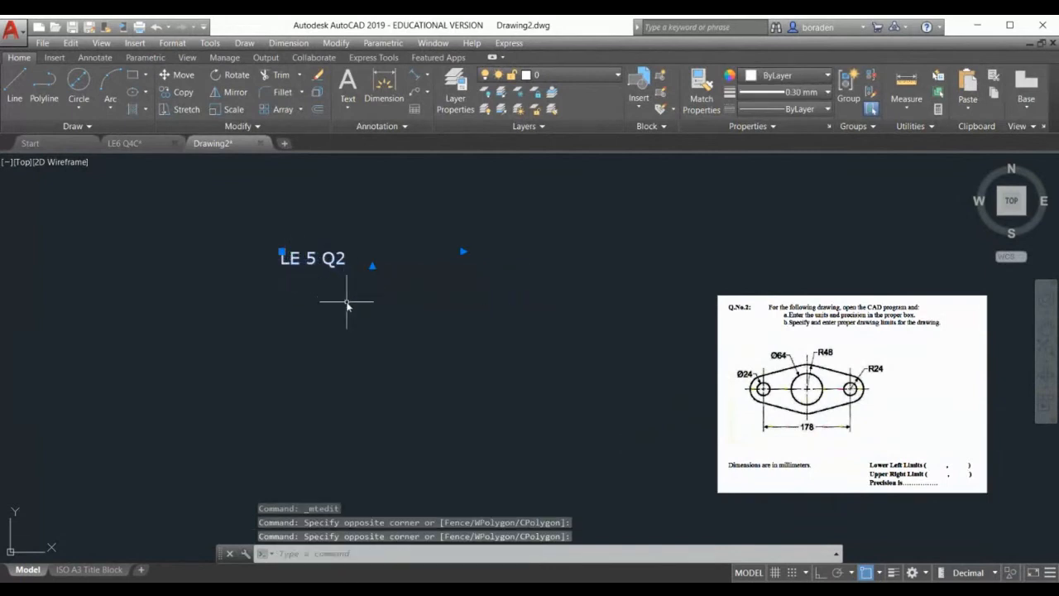
right_click(292, 248)
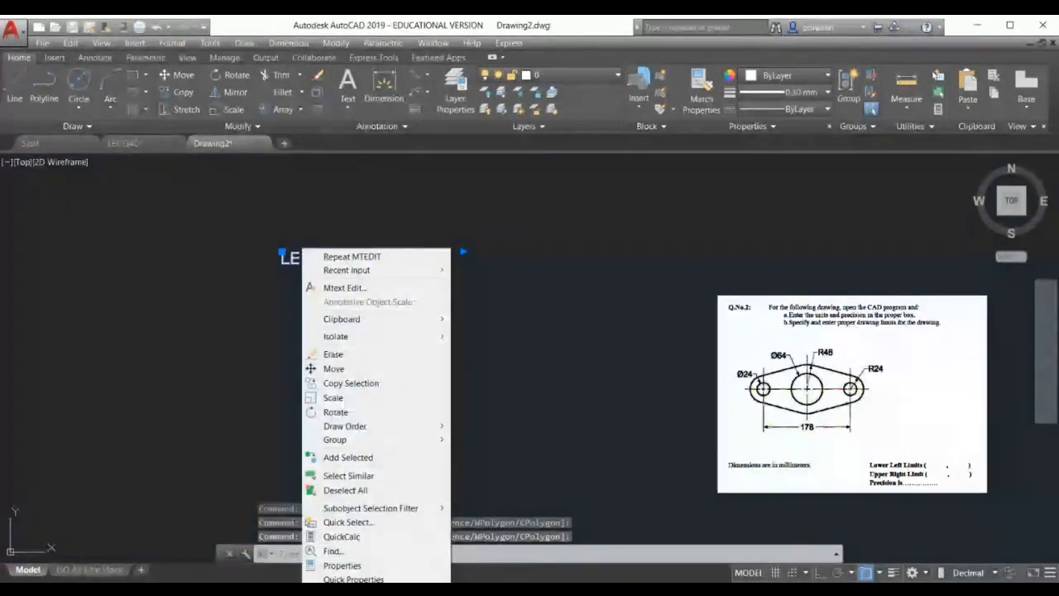
left_click(333, 289)
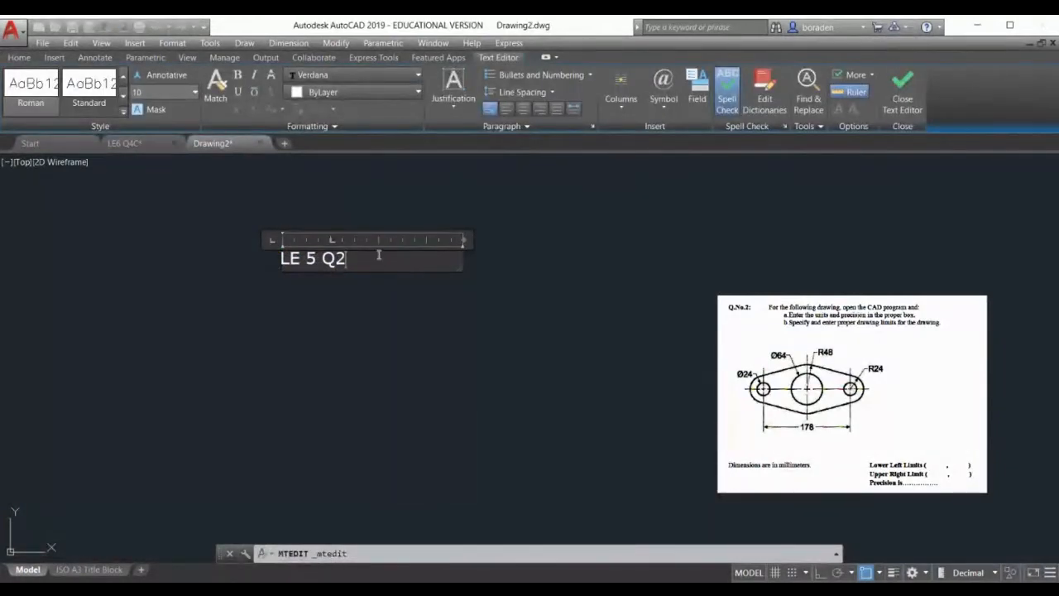
type("AHM ED")
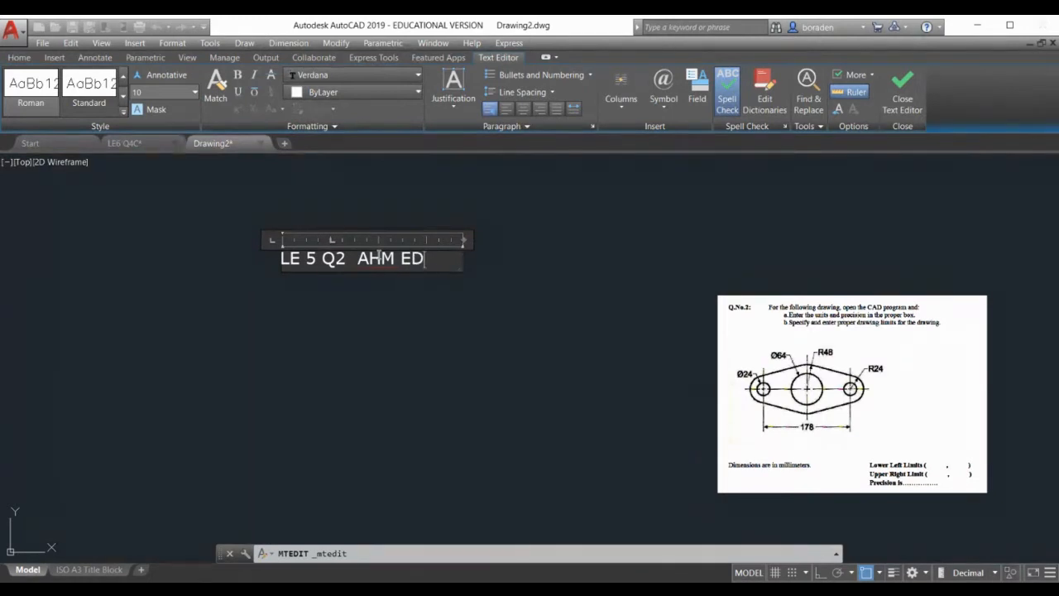
key("BackSpace")
key("BackSpace")
key("BackSpace")
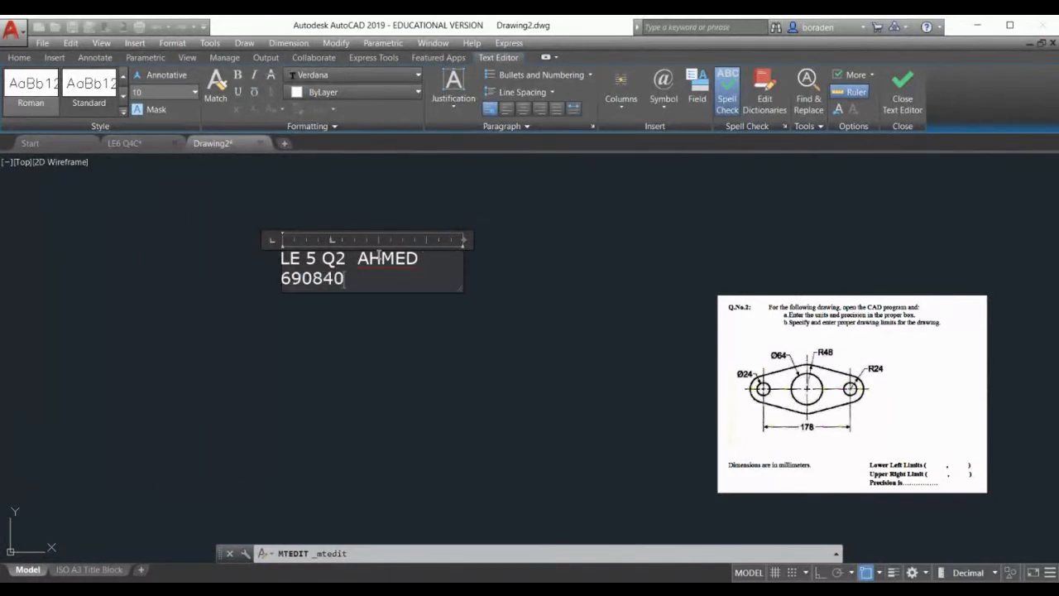
left_click(350, 303)
Widen the title's text box so it fits on a single line
left_click(341, 253)
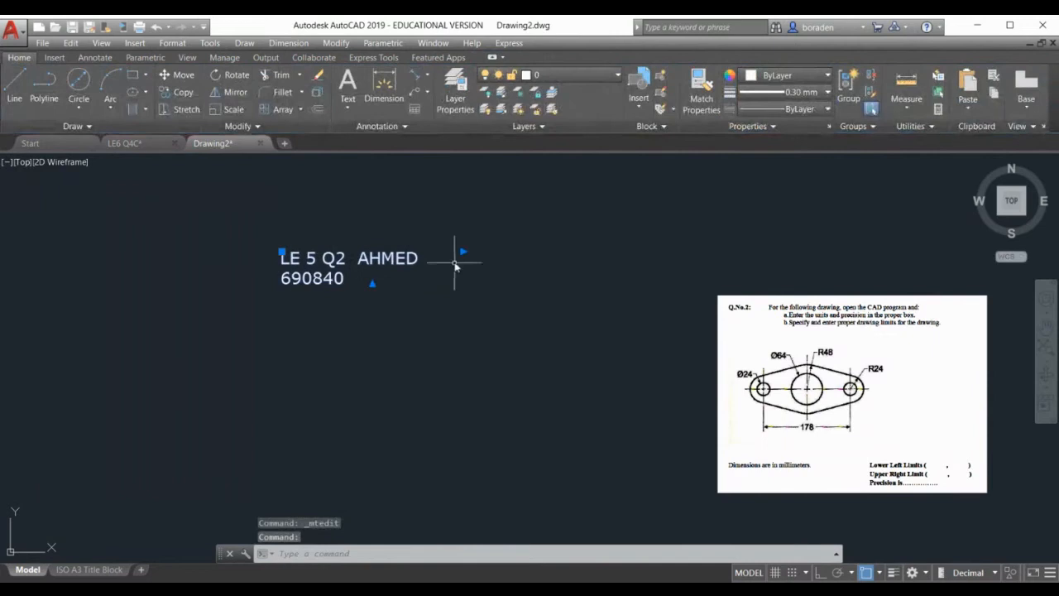
left_click_drag(456, 251, 541, 250)
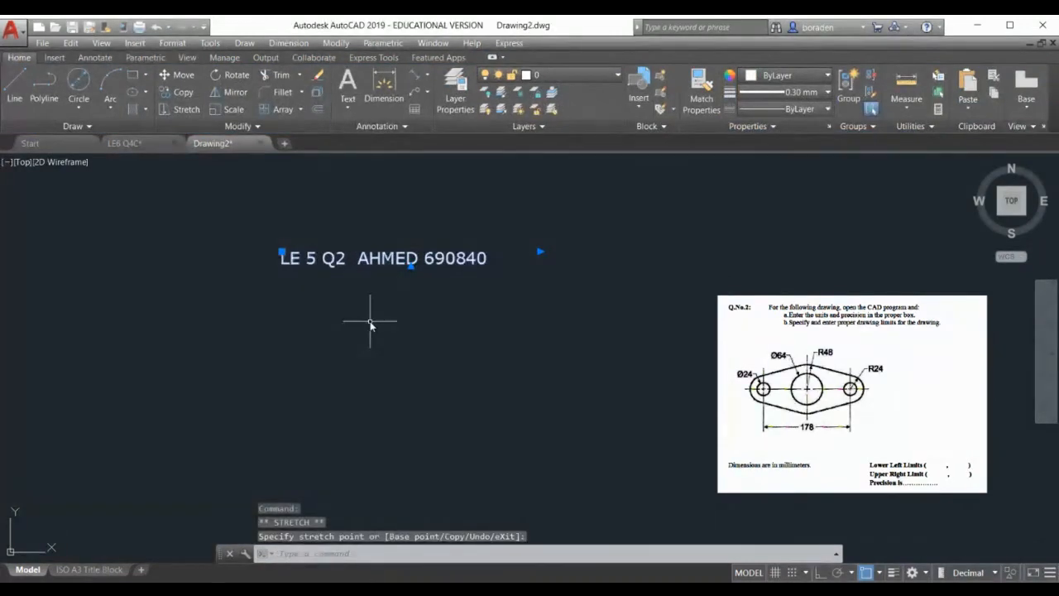
key("Escape")
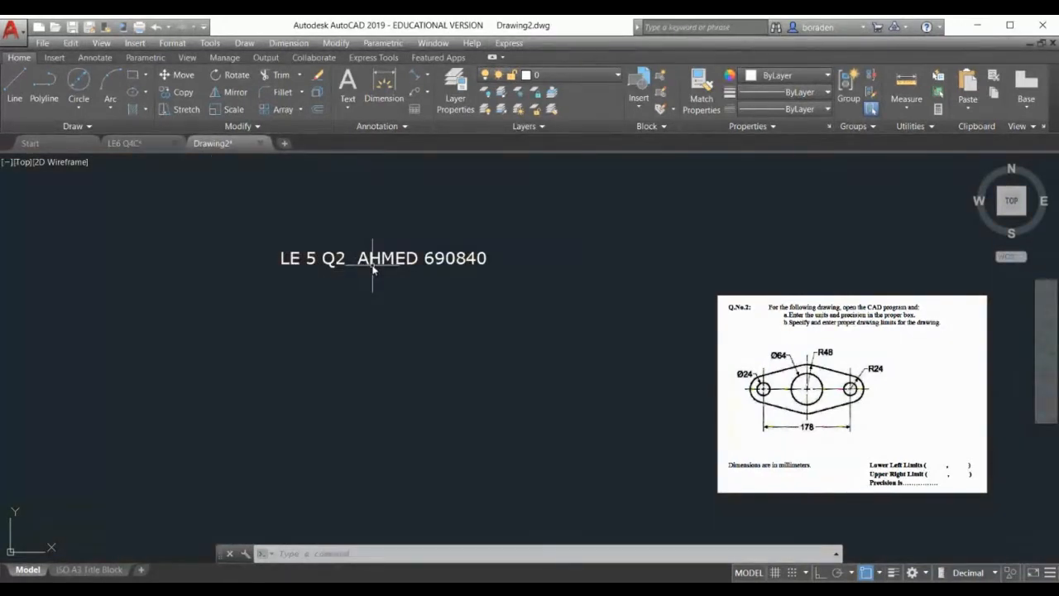
scroll(300, 253, "down", 2)
scroll(477, 321, "up", 2)
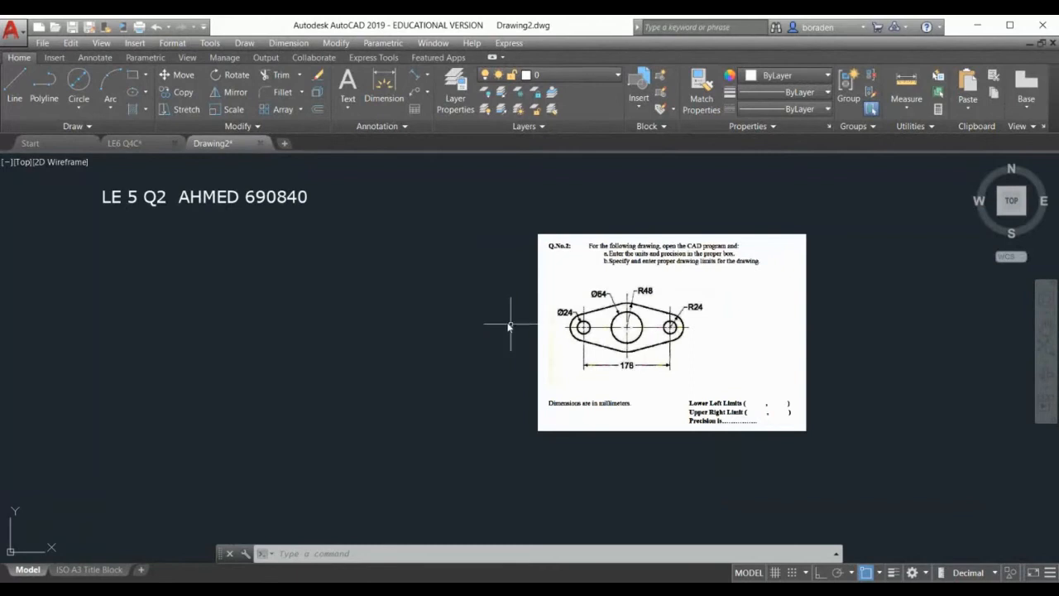
scroll(504, 313, "up", 2)
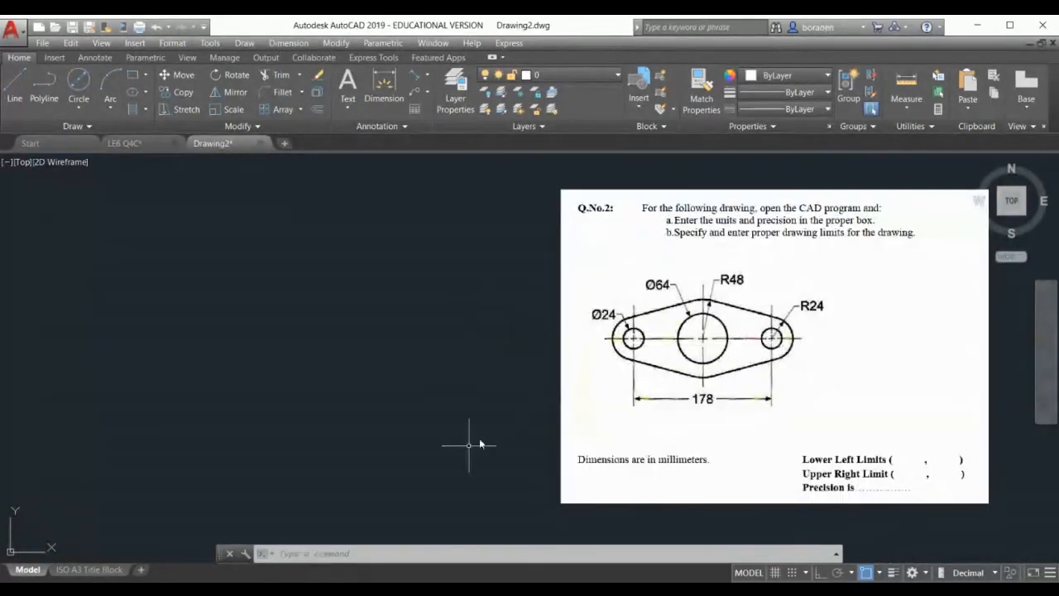
left_click(15, 87)
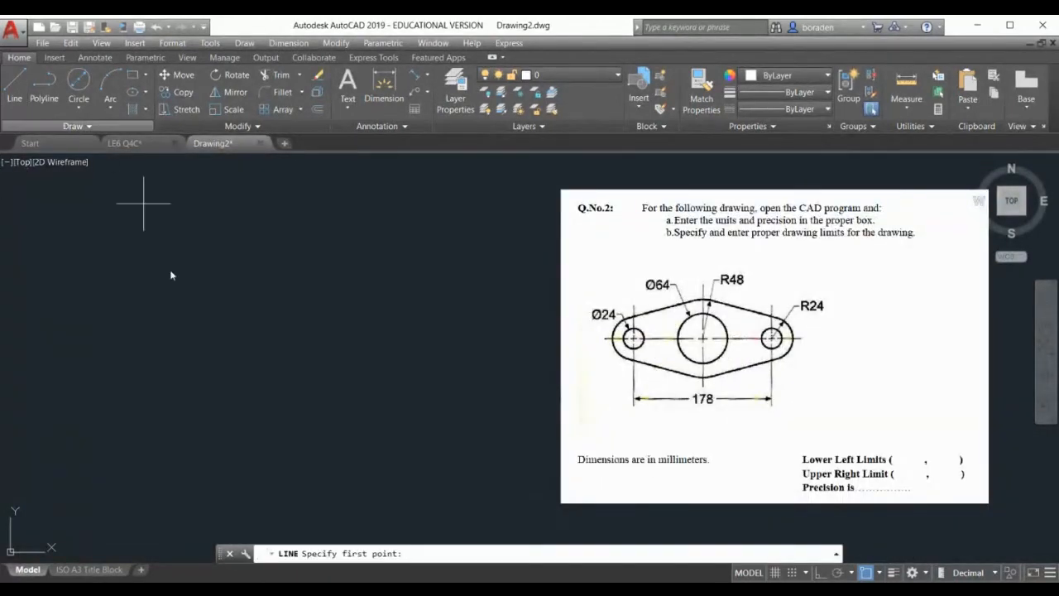
left_click(48, 340)
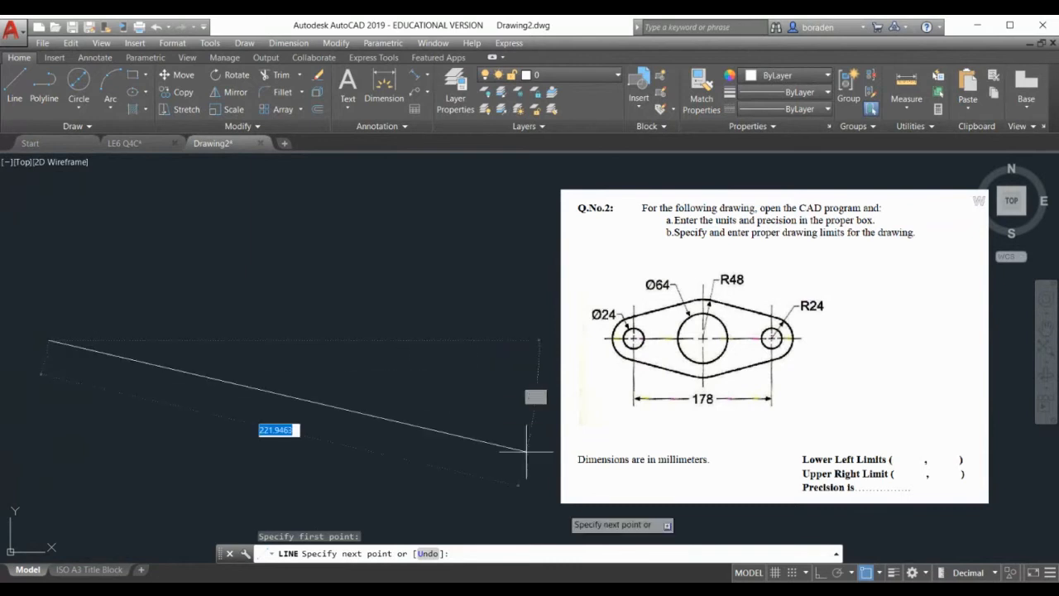
left_click(819, 574)
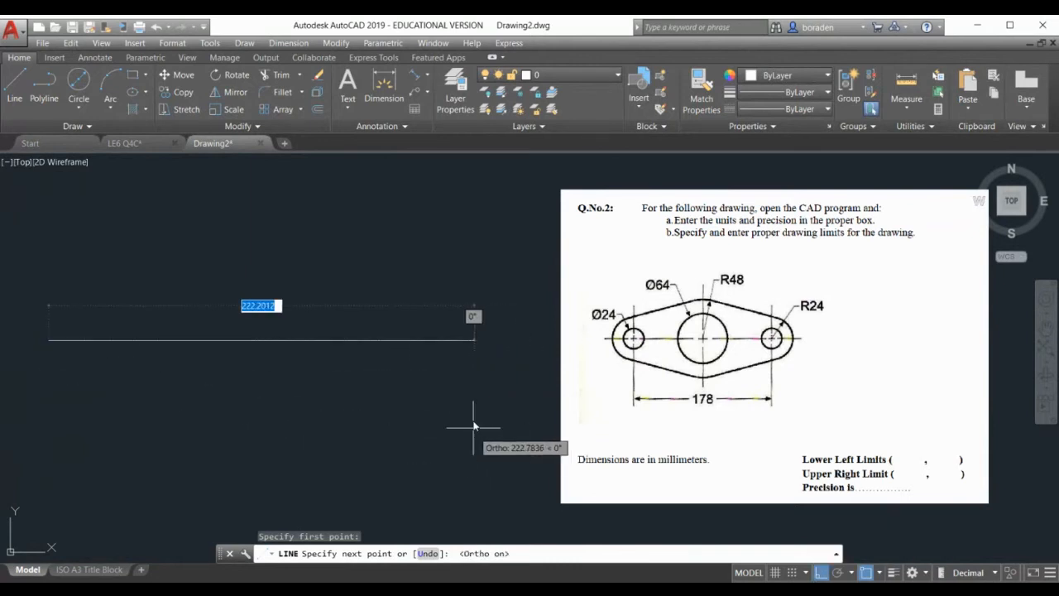
type("1")
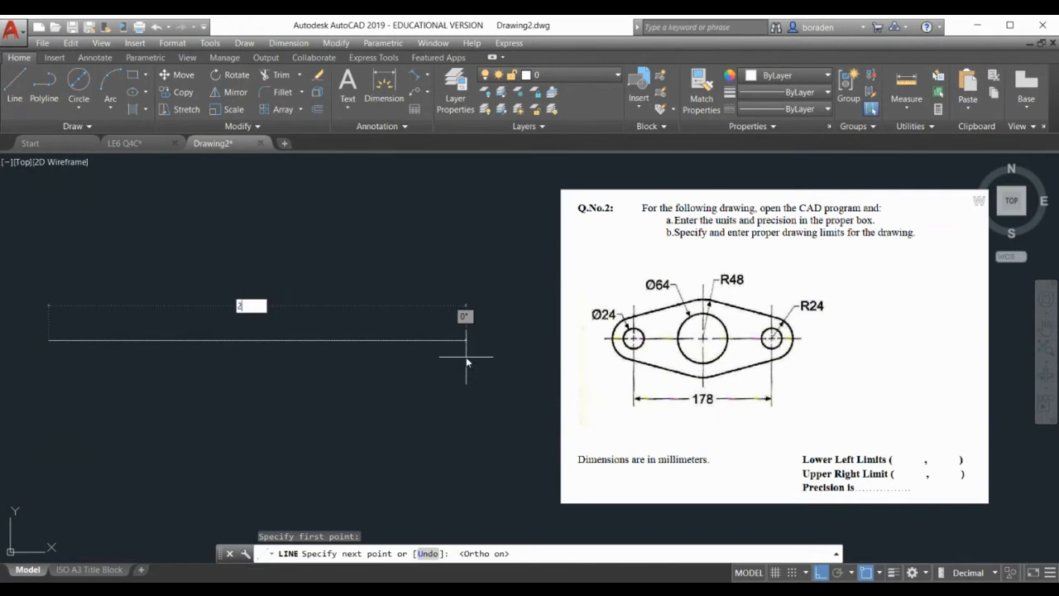
type("00")
key("Return")
key("Return")
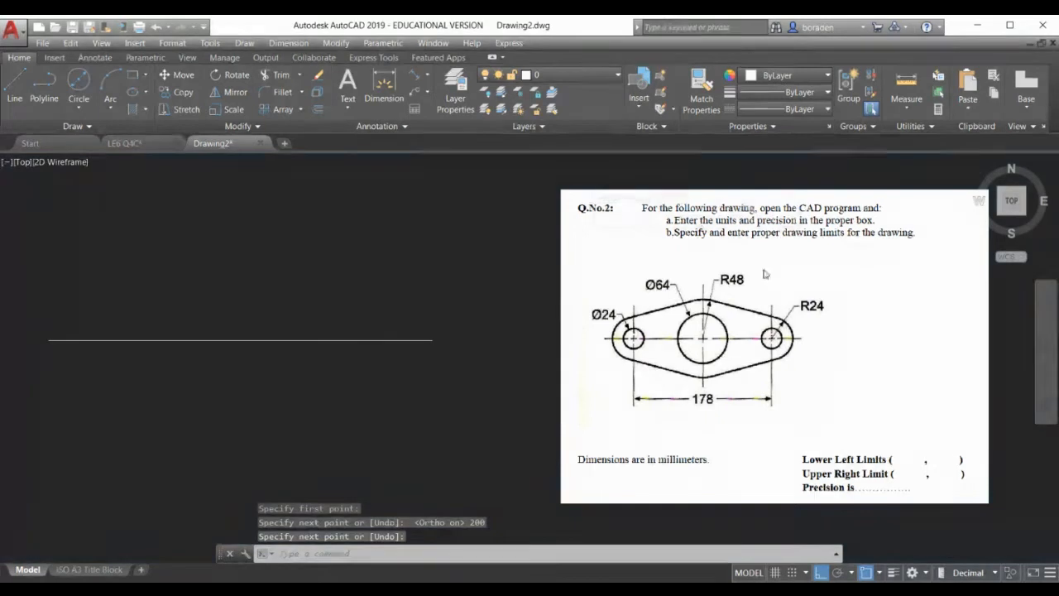
scroll(761, 270, "down", 2)
left_click(321, 382)
left_click(407, 286)
key("Delete")
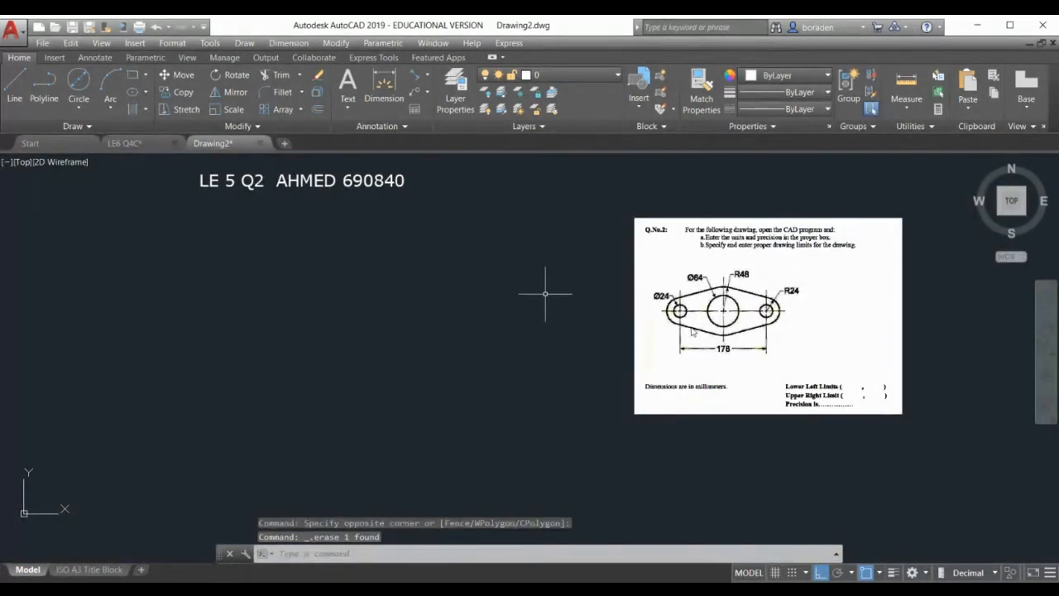
scroll(817, 281, "up", 2)
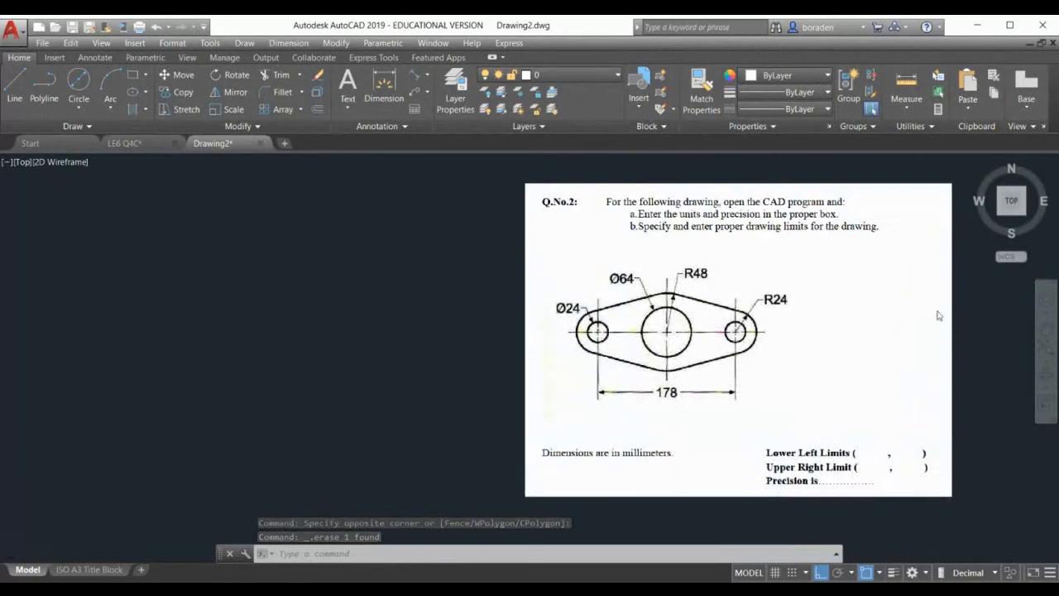
scroll(938, 314, "down", 2)
Enlarge the reference question image by dragging its corner grip
left_click(819, 333)
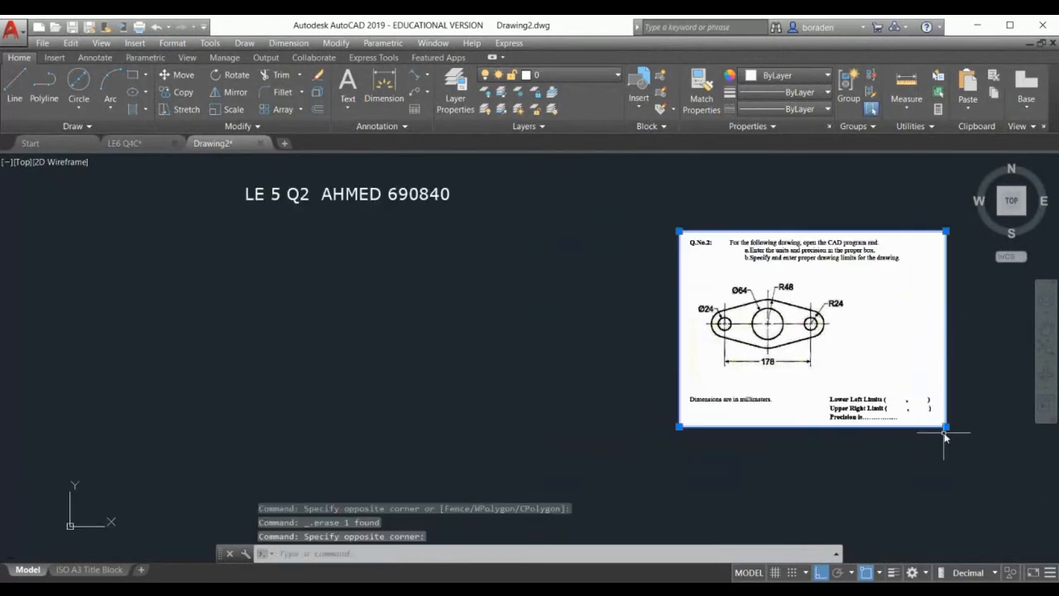
left_click(947, 428)
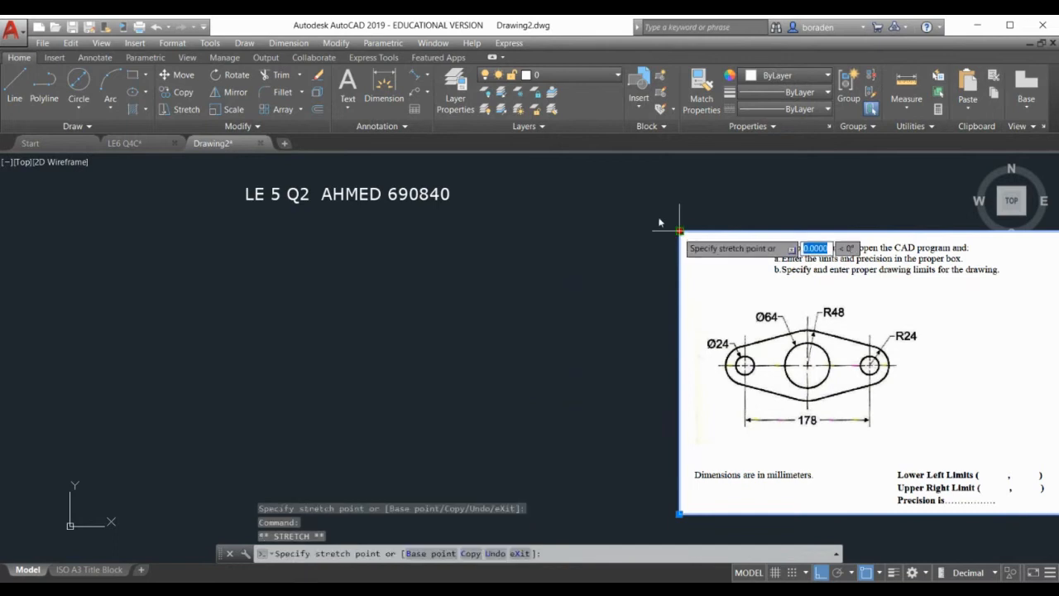
left_click(627, 194)
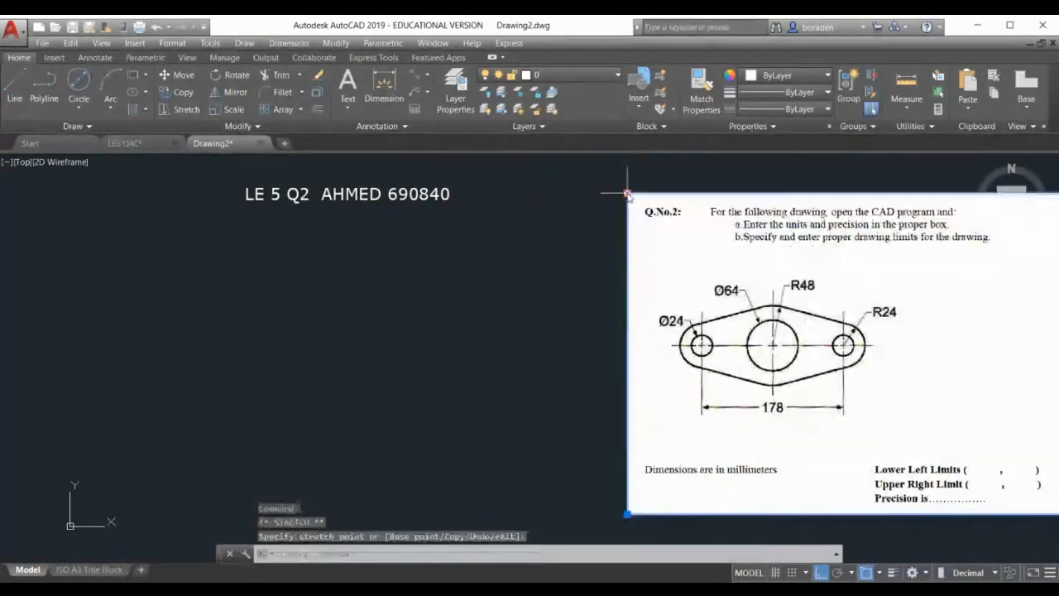
Draw a vertical line on the left side of the drawing area
left_click(15, 87)
left_click(139, 277)
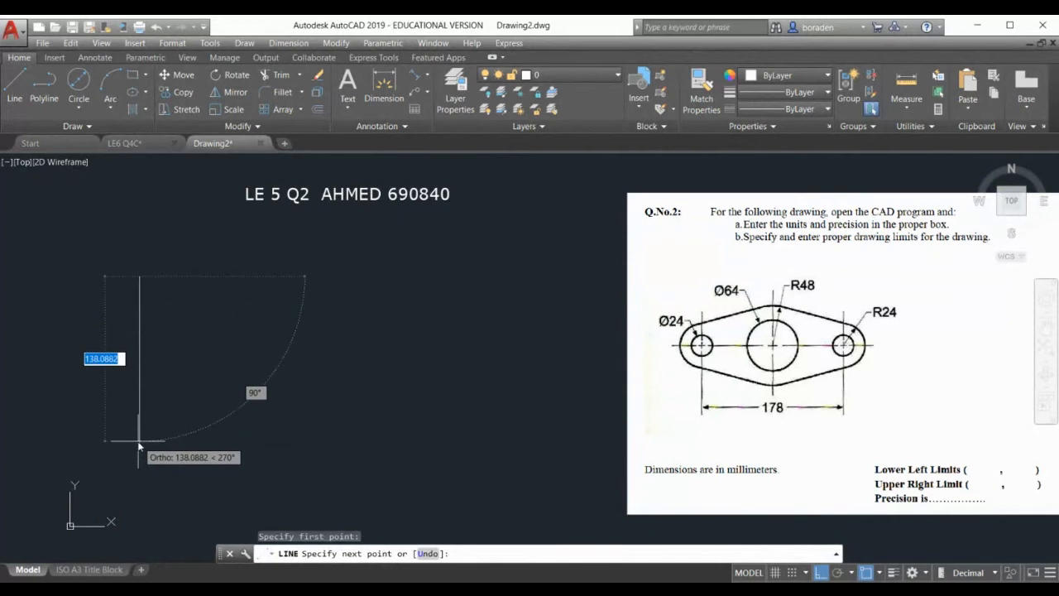
left_click(139, 441)
key("Return")
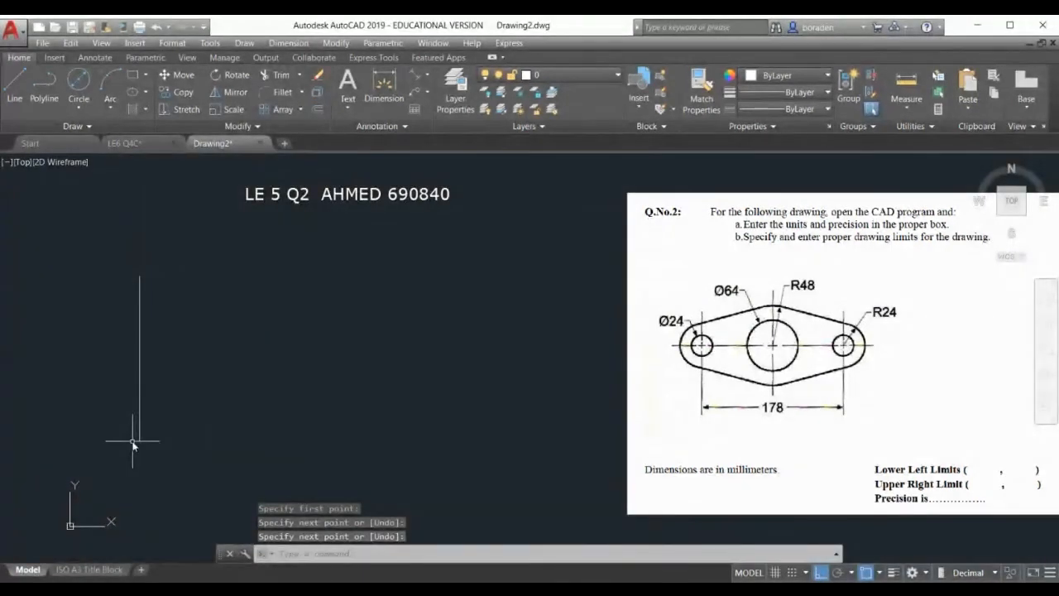
Offset the vertical line 178 to the right
left_click(317, 109)
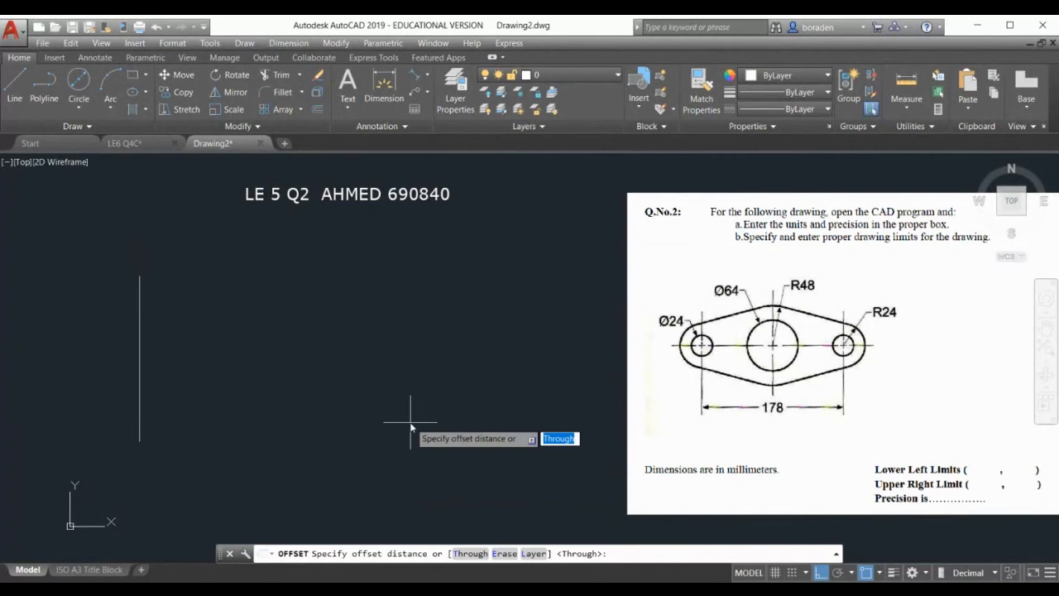
type("1")
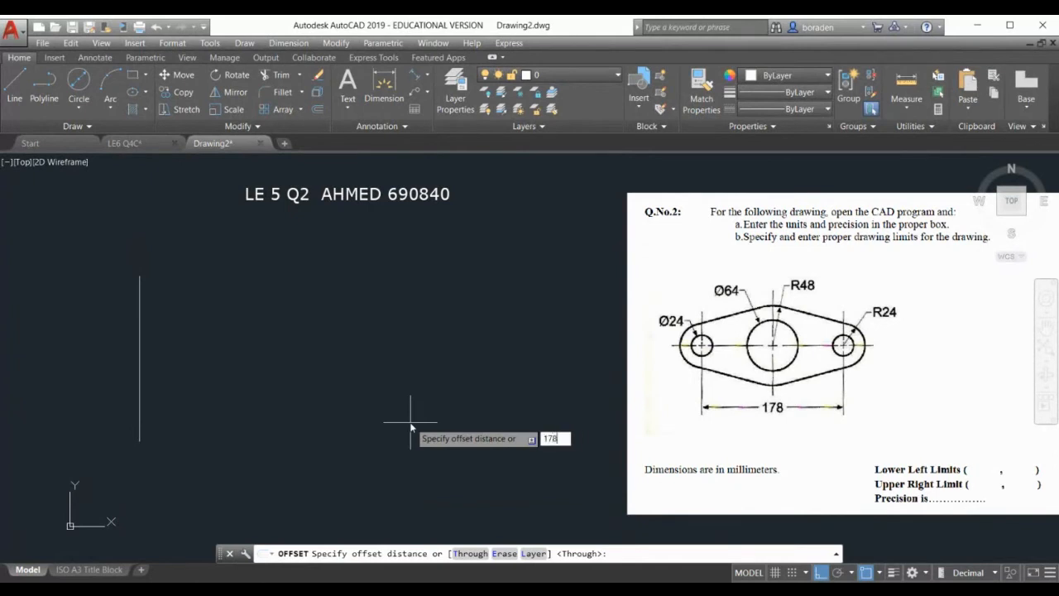
type("78")
key("Return")
left_click(139, 393)
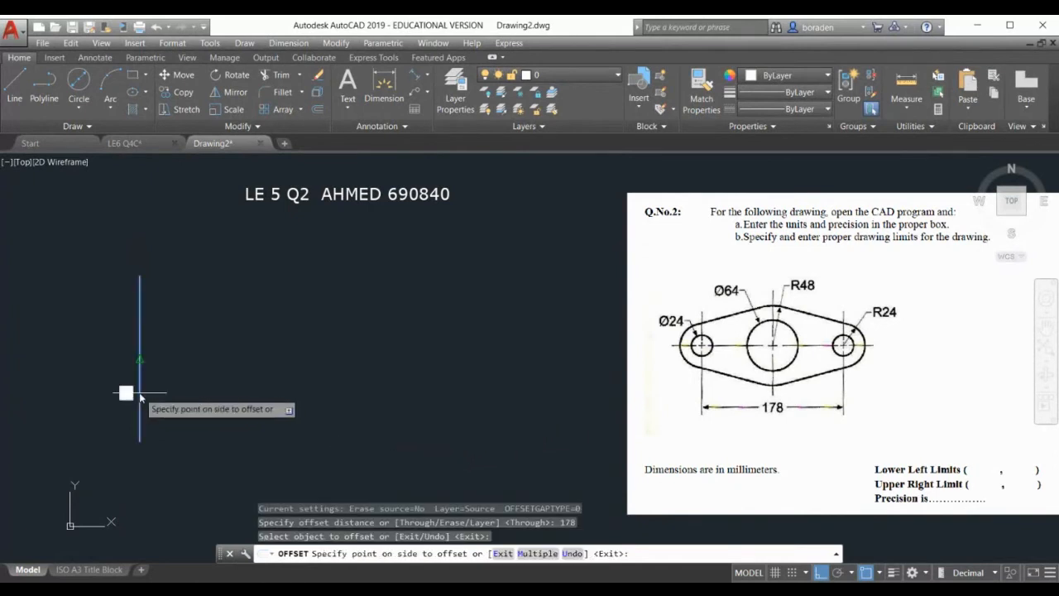
left_click(378, 404)
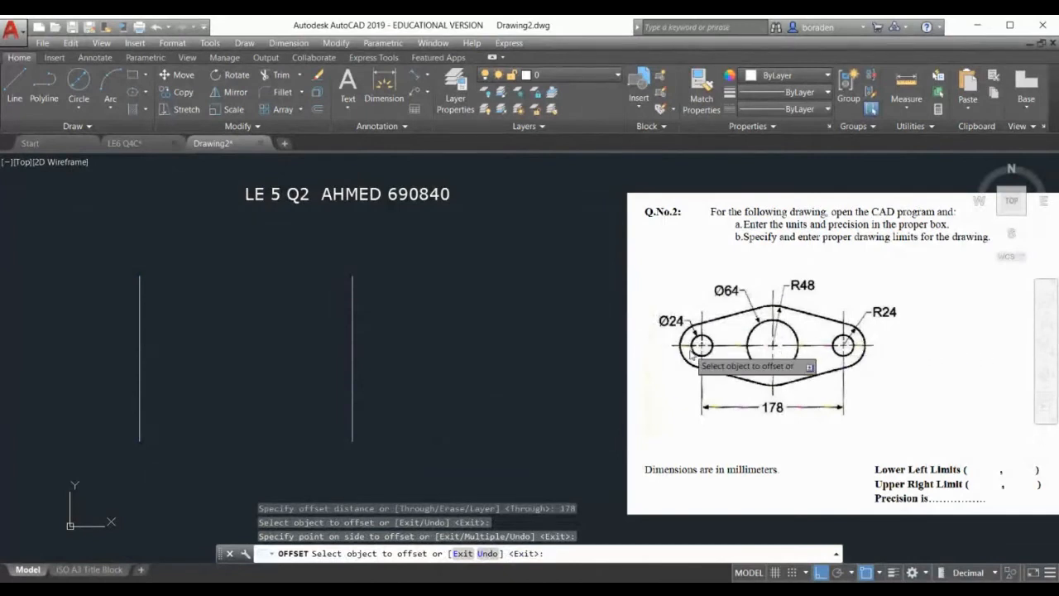
Draw a horizontal line from the left line's midpoint past the right line, extending its left end further left
left_click(15, 87)
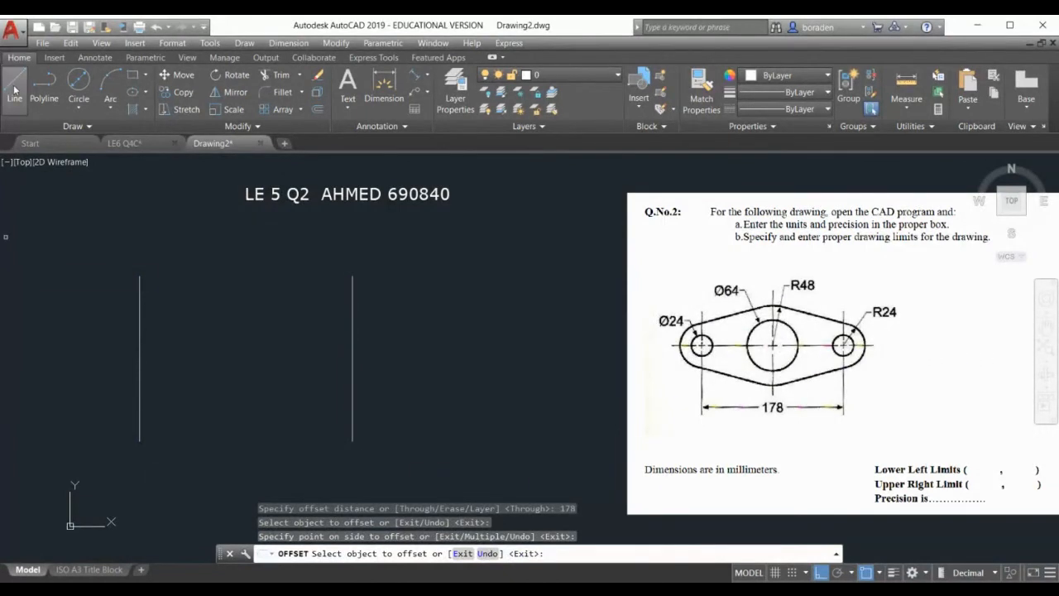
left_click(139, 358)
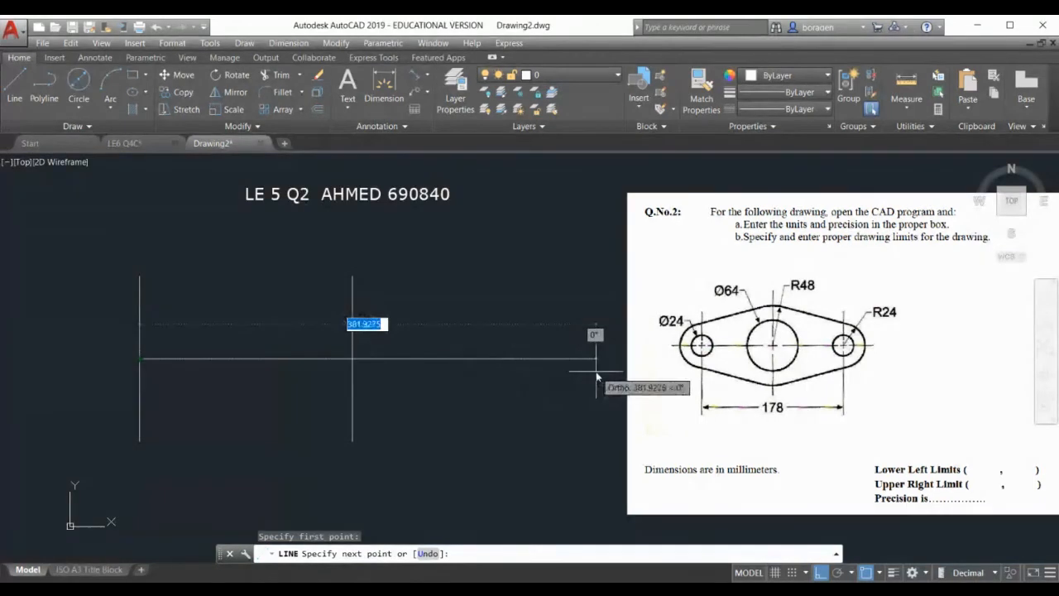
left_click(553, 376)
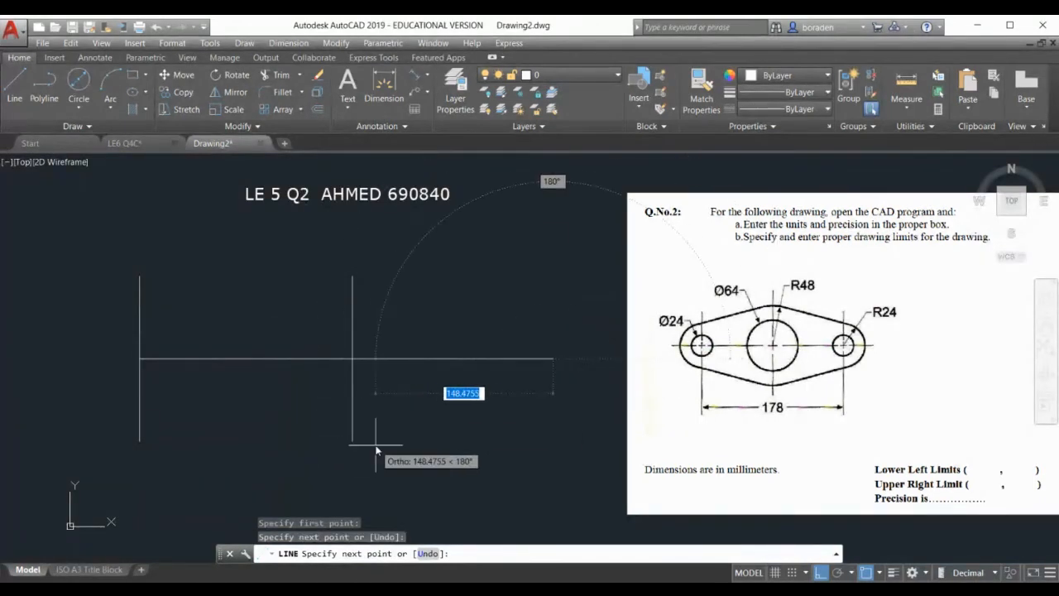
key("Return")
left_click(241, 344)
left_click(188, 387)
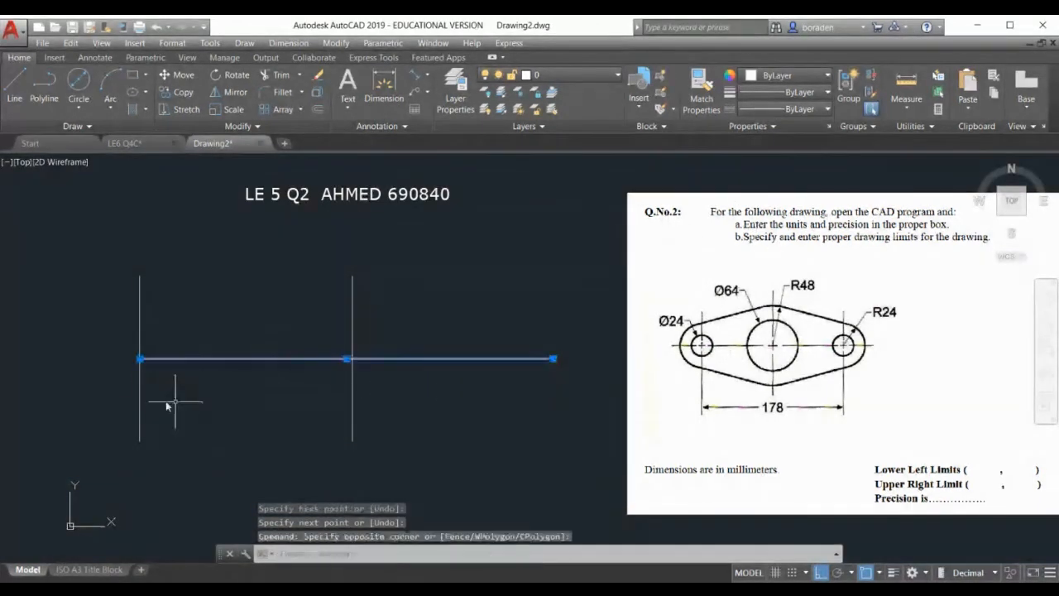
left_click(140, 358)
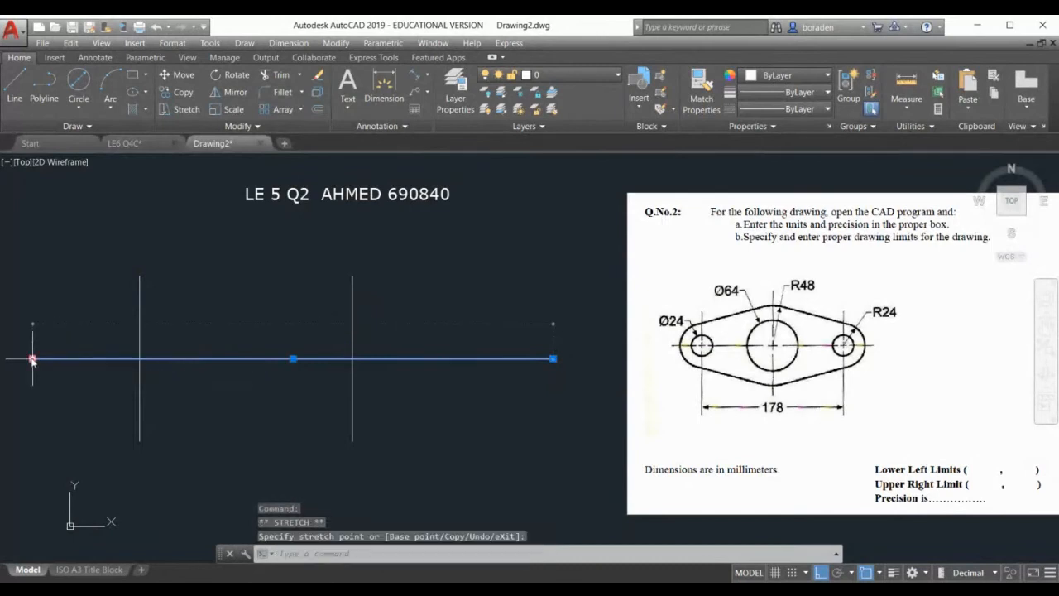
left_click(32, 358)
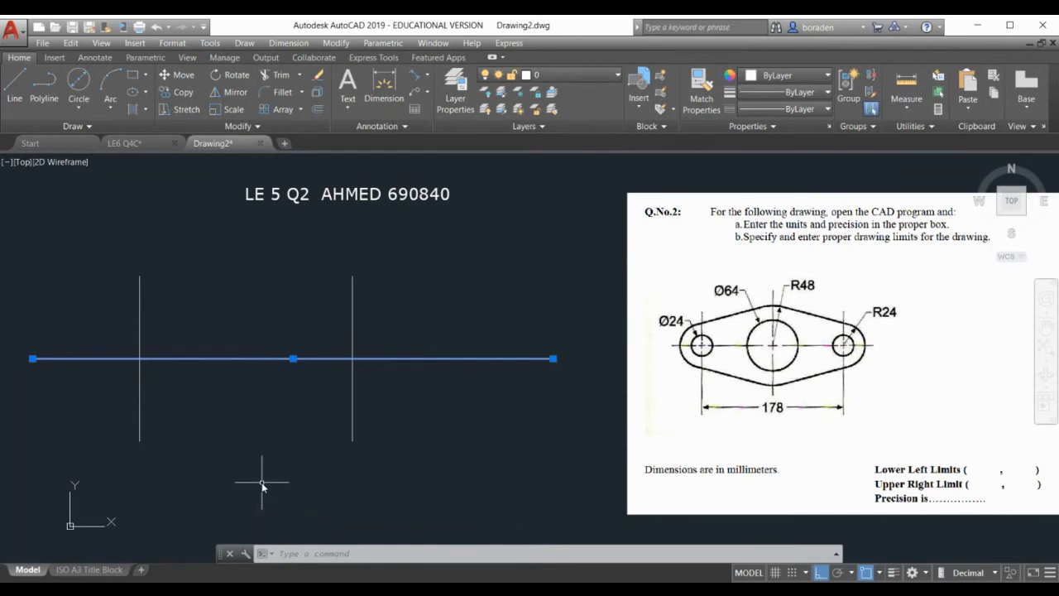
Offset the right vertical line 178/2 (89) leftward to make the middle centreline
type("o")
key("Return")
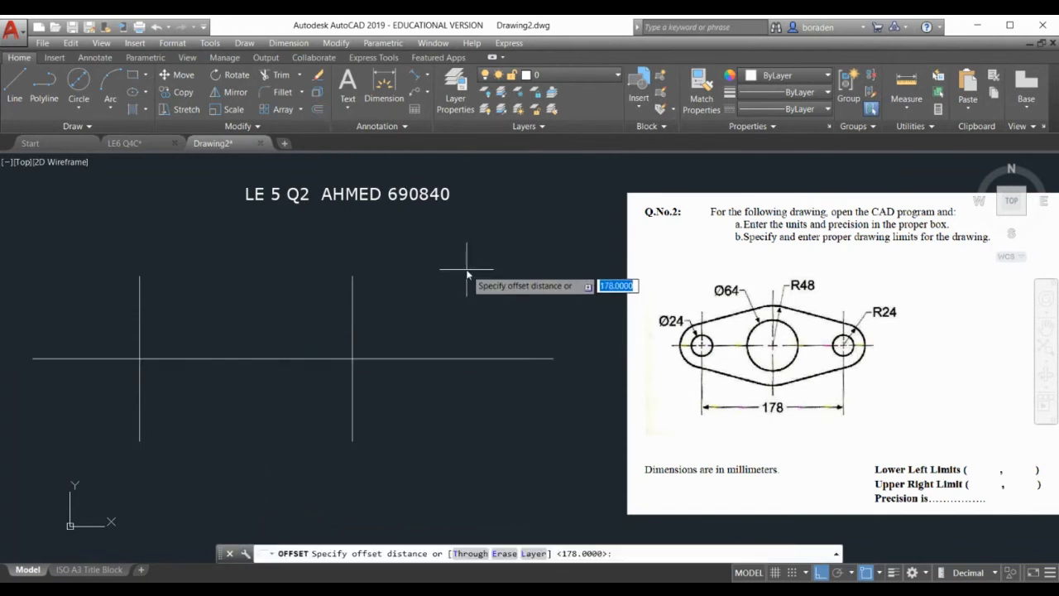
type("17")
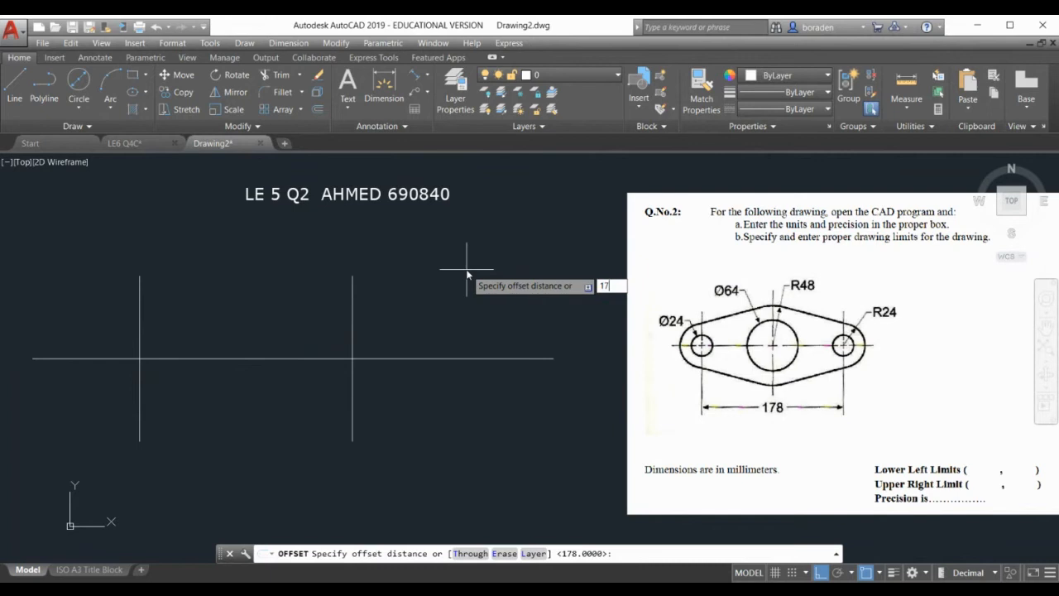
type("8/2")
key("Return")
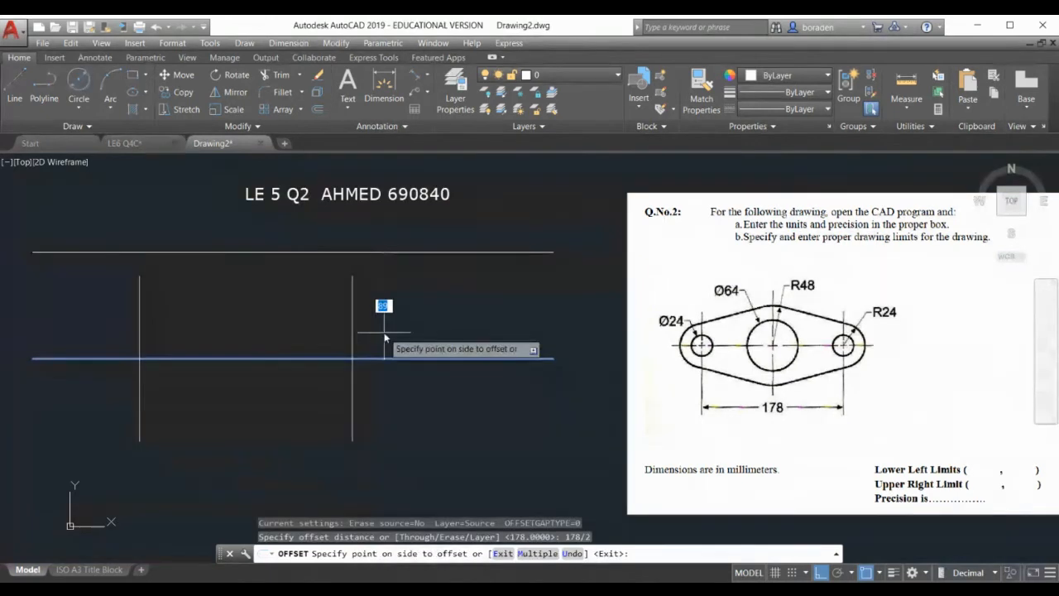
key("Escape")
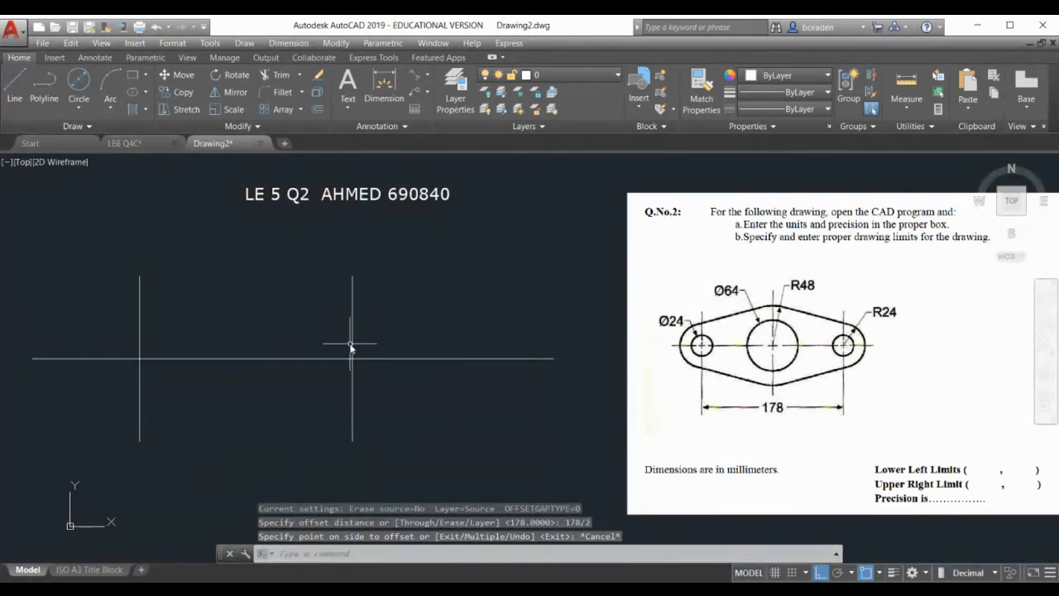
left_click(316, 111)
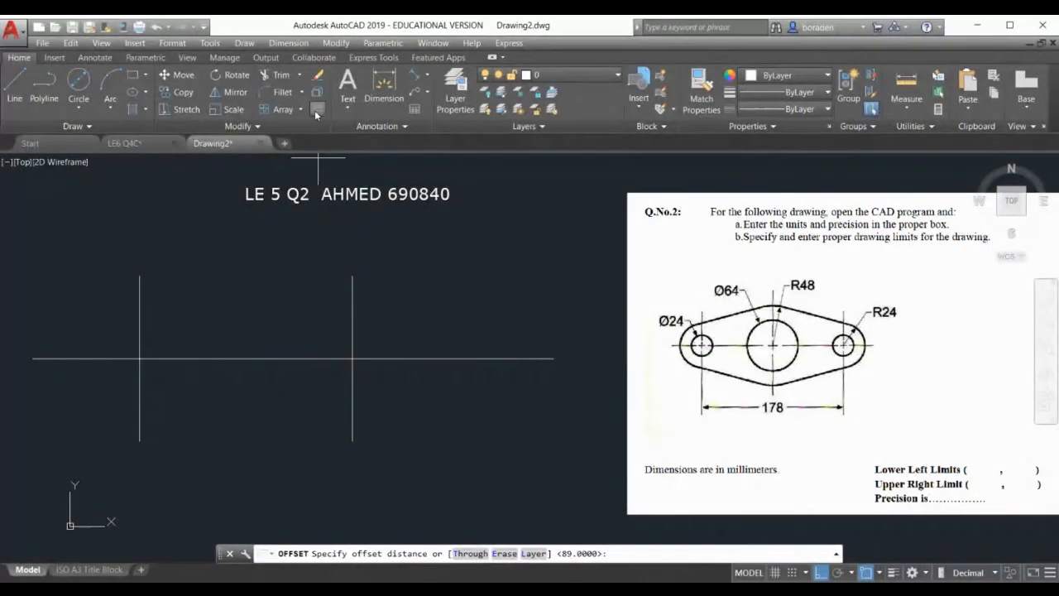
type("178/2")
key("Return")
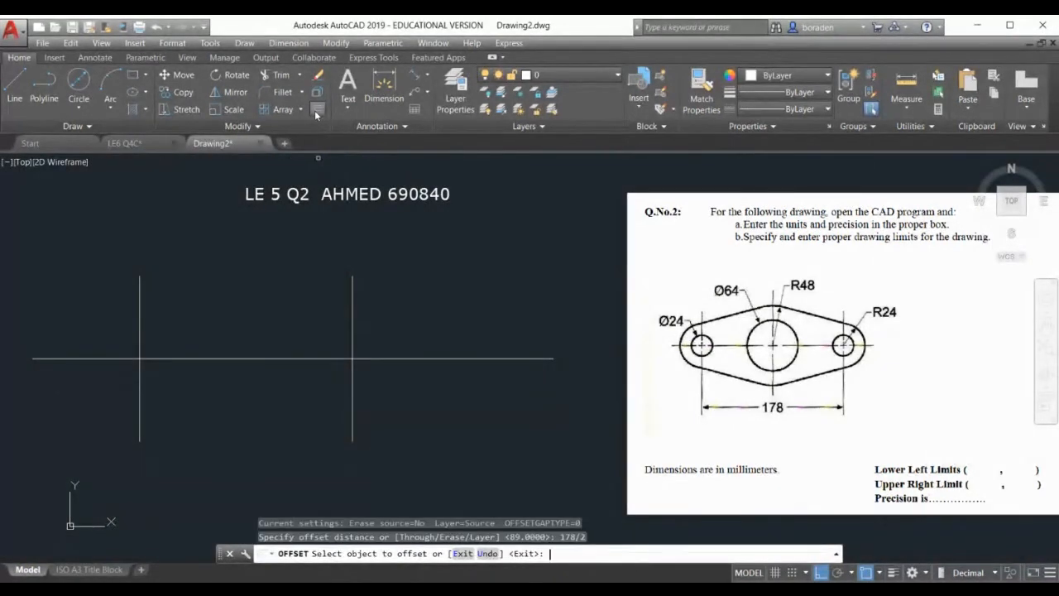
left_click(353, 331)
left_click(300, 331)
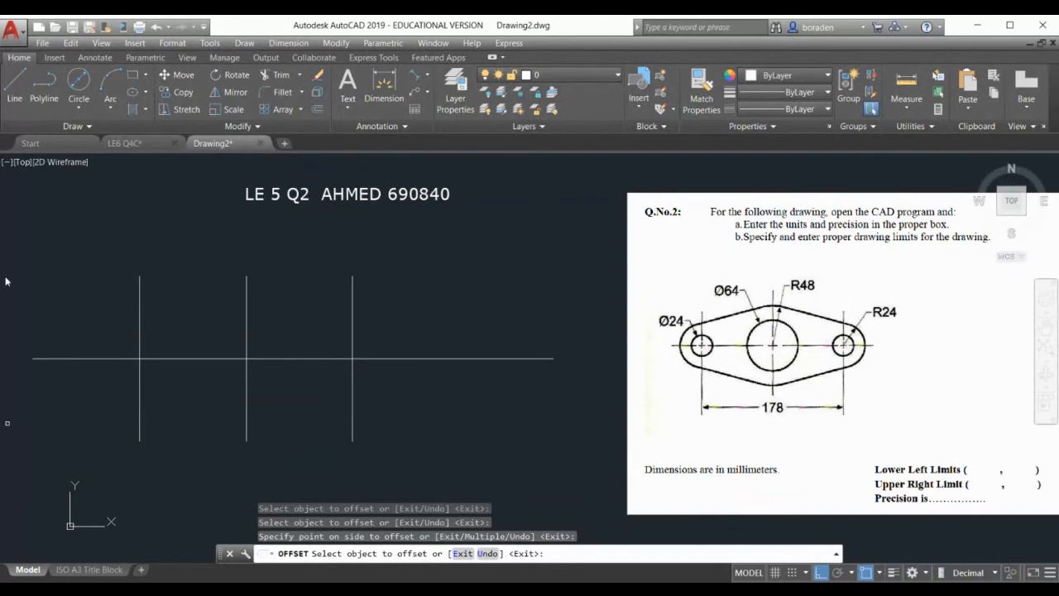
Draw a Ø24 circle centred on the left line intersection
left_click(80, 109)
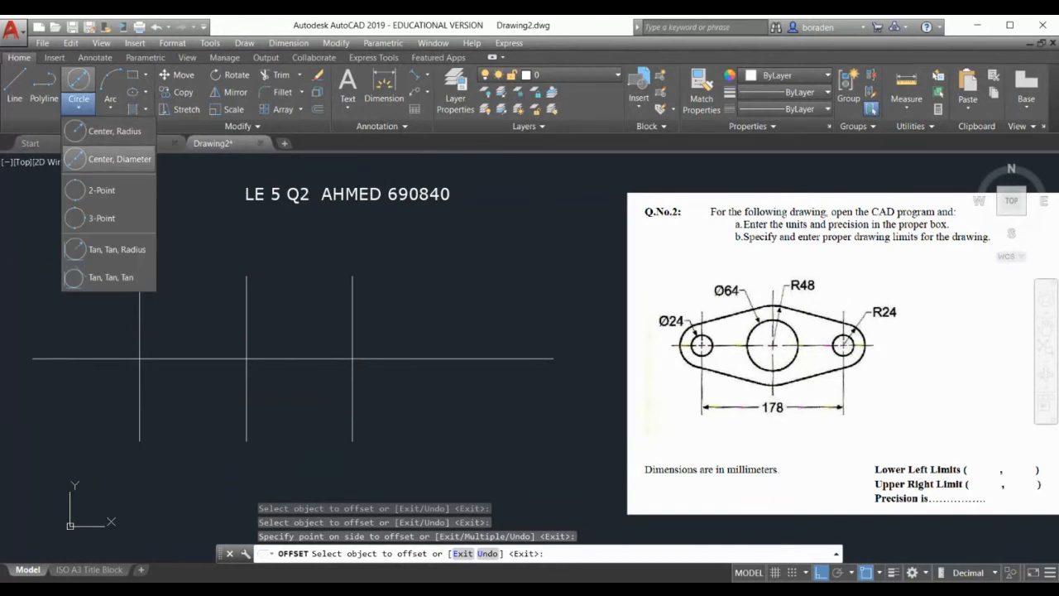
left_click(90, 159)
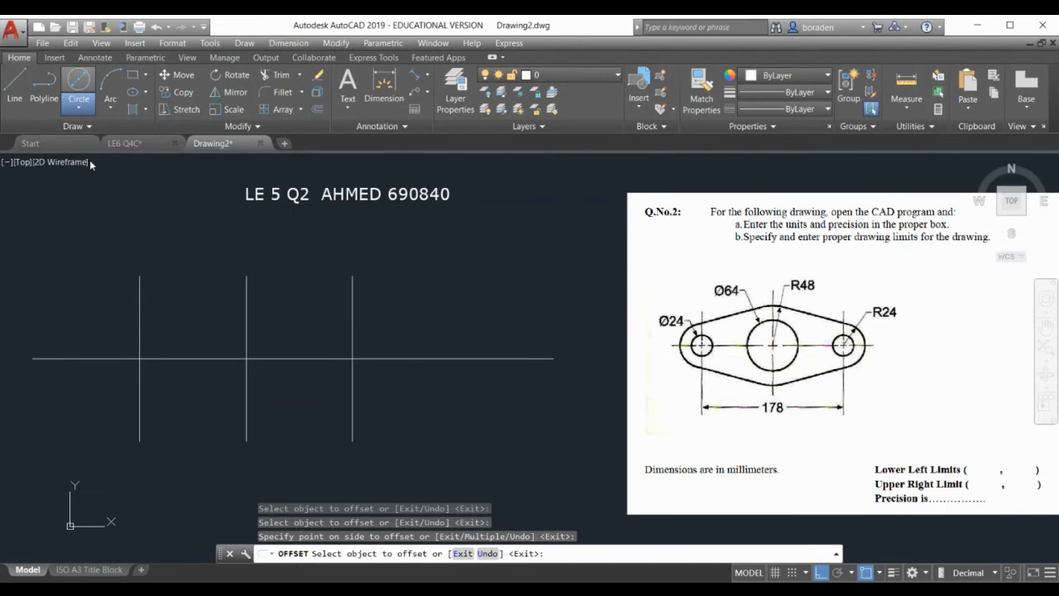
left_click(139, 358)
key("Return")
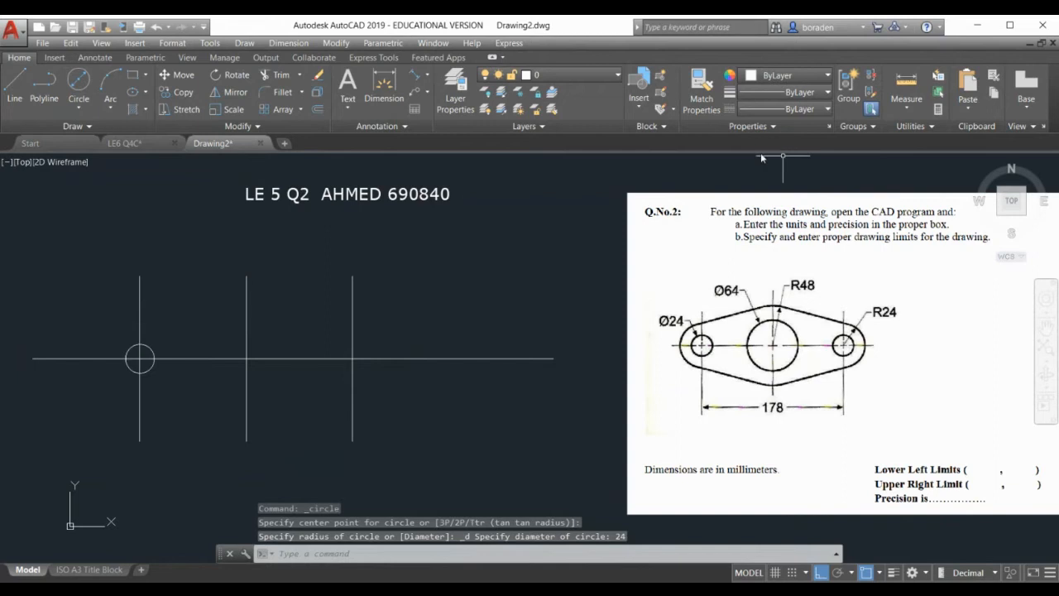
Give the Ø24 circle a 0.30 mm lineweight and turn on Show Lineweight
left_click(104, 338)
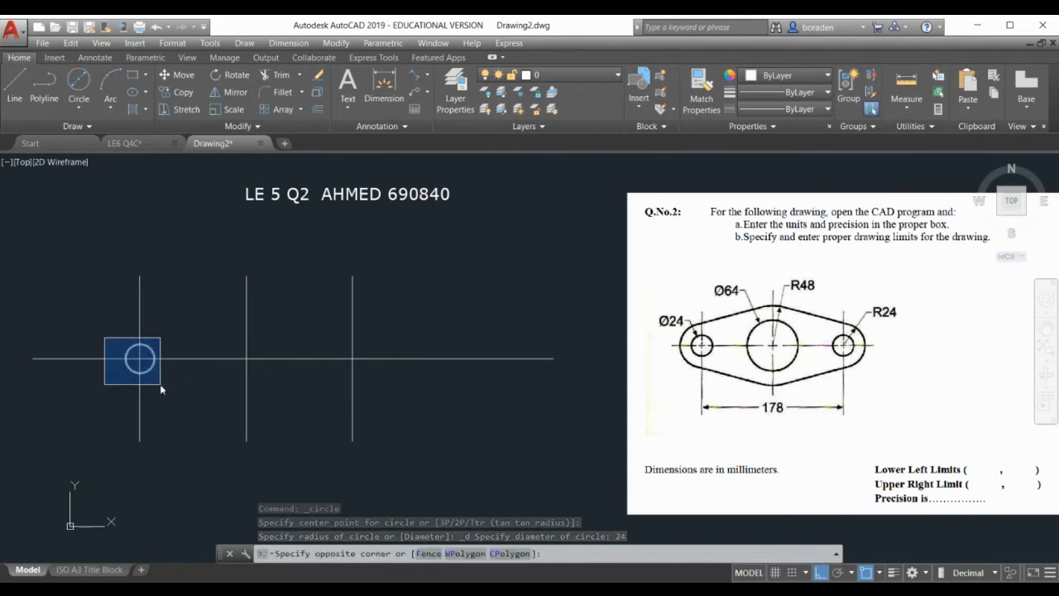
left_click(160, 383)
left_click(798, 91)
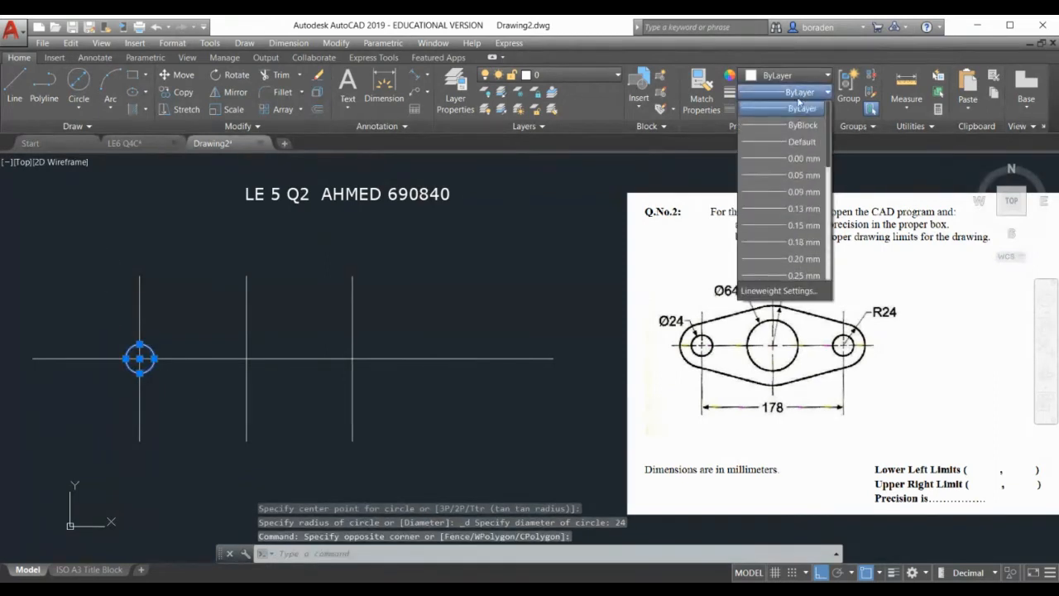
scroll(781, 190, "down", 3)
left_click(781, 142)
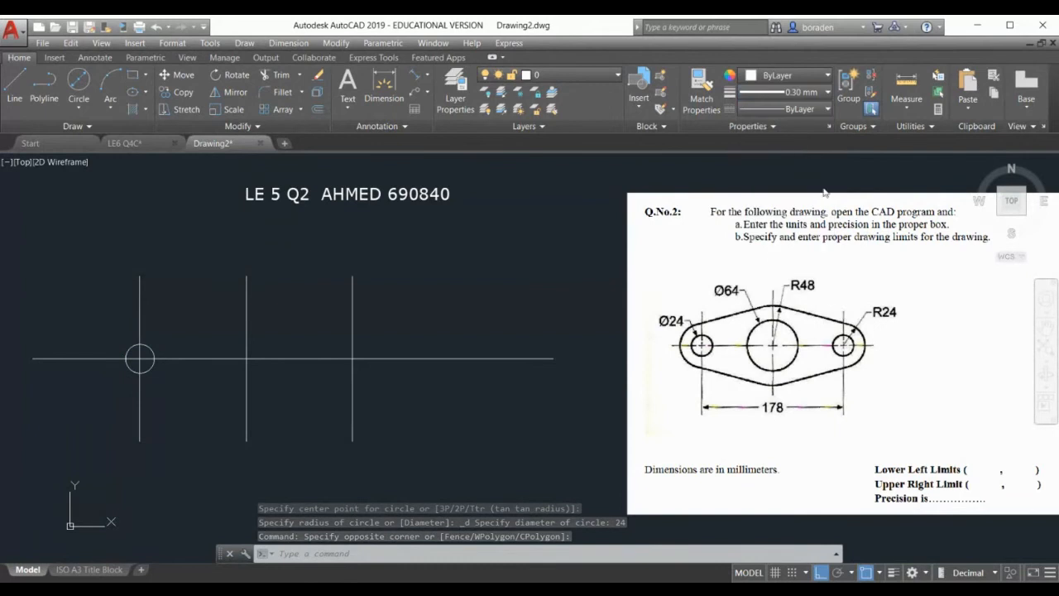
left_click(894, 574)
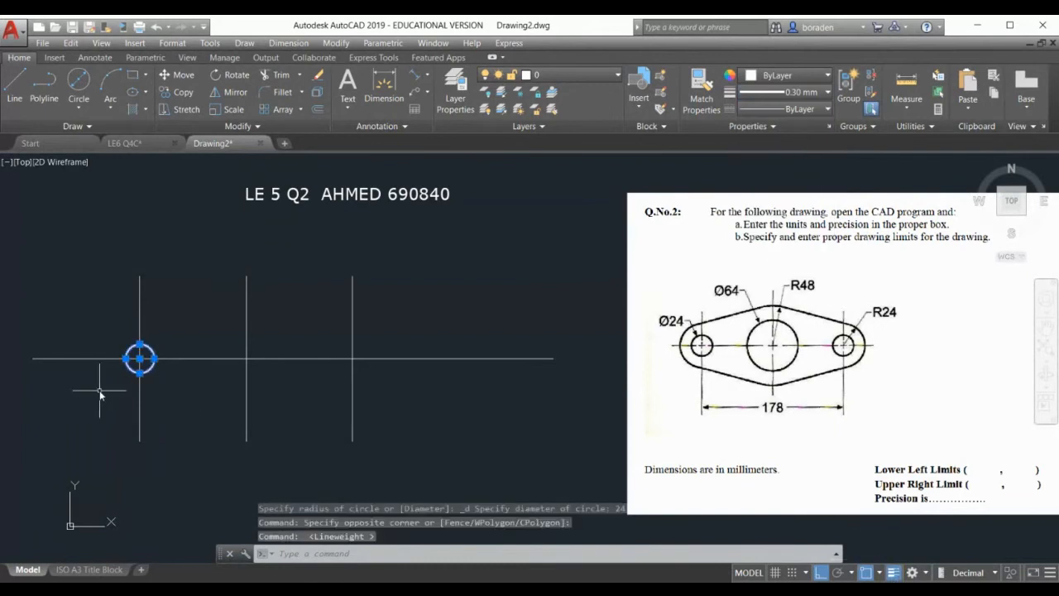
key("Escape")
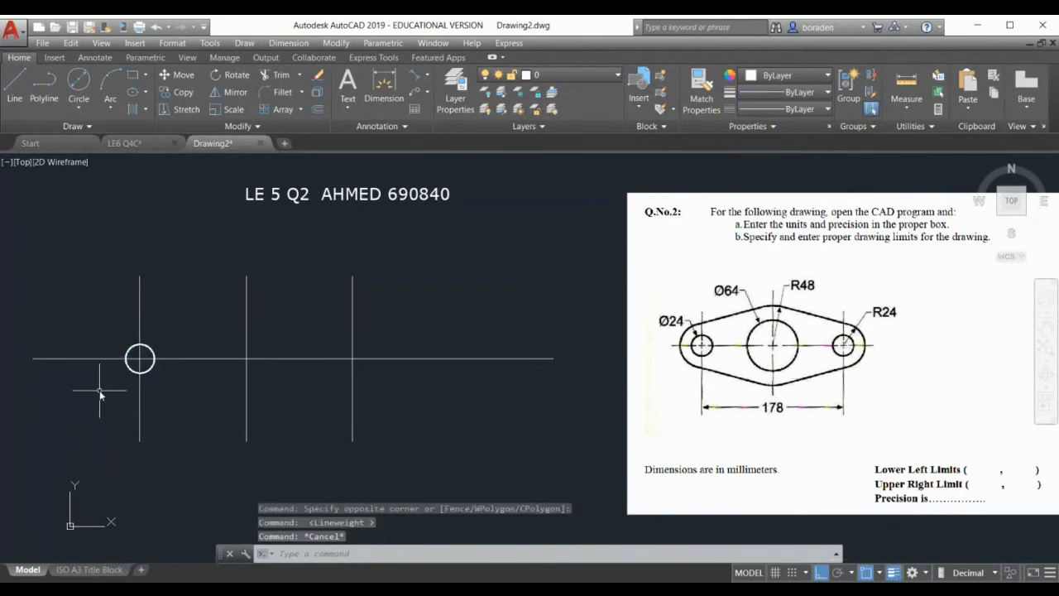
Make 0.30 mm the current lineweight
left_click(768, 92)
scroll(782, 192, "down", 2)
left_click(783, 193)
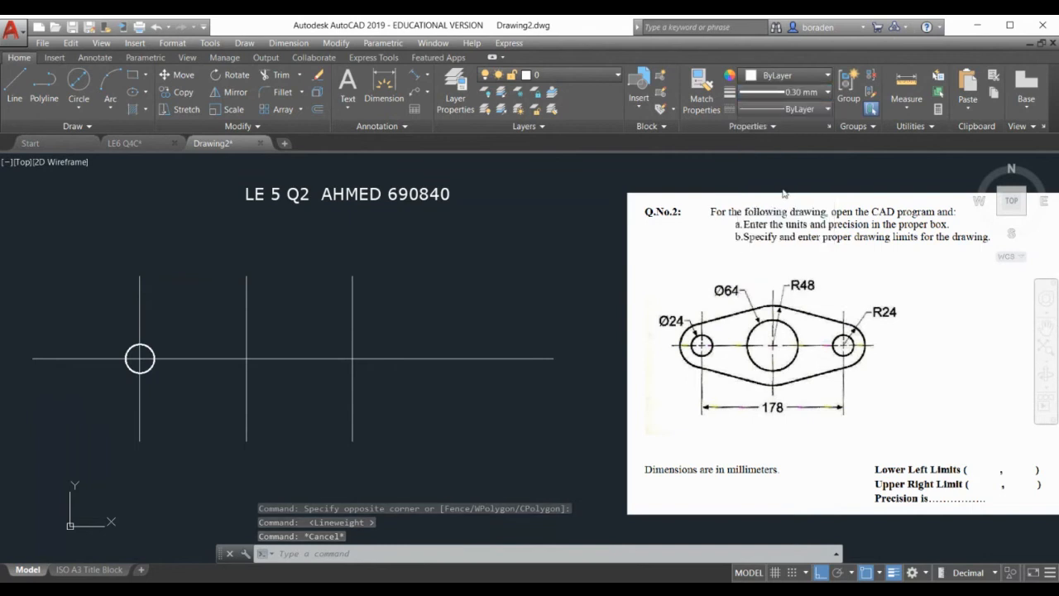
left_click(523, 231)
Draw a Ø24 circle centred on the right centreline crossing
left_click(457, 298)
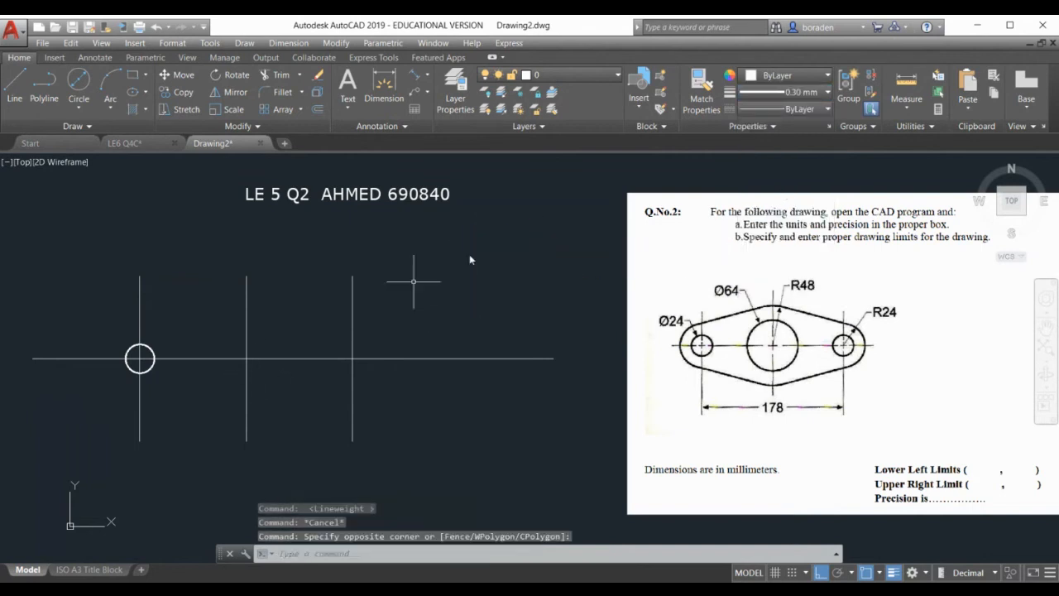
left_click(78, 106)
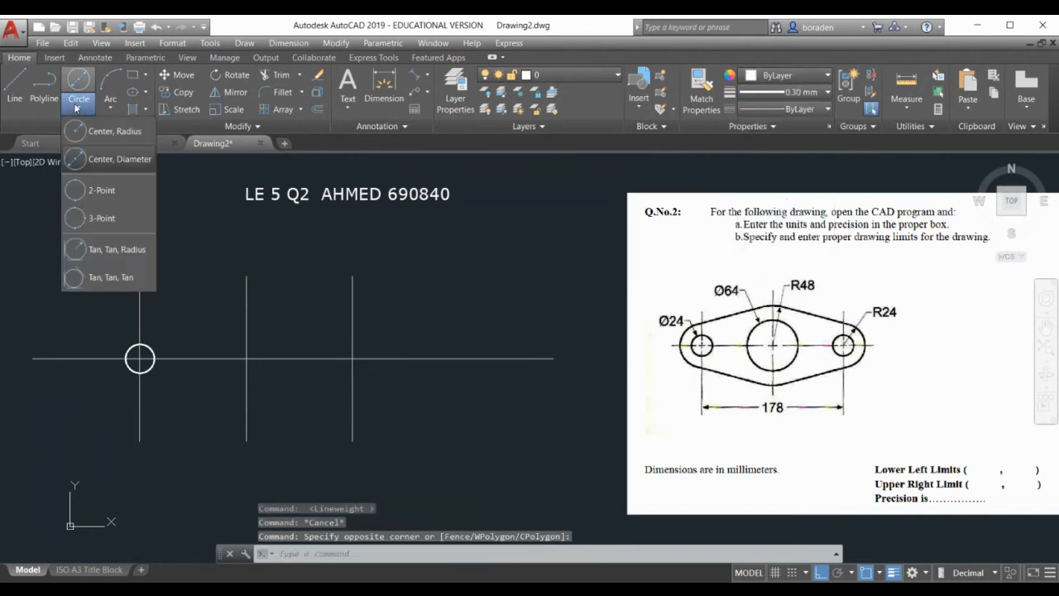
left_click(120, 159)
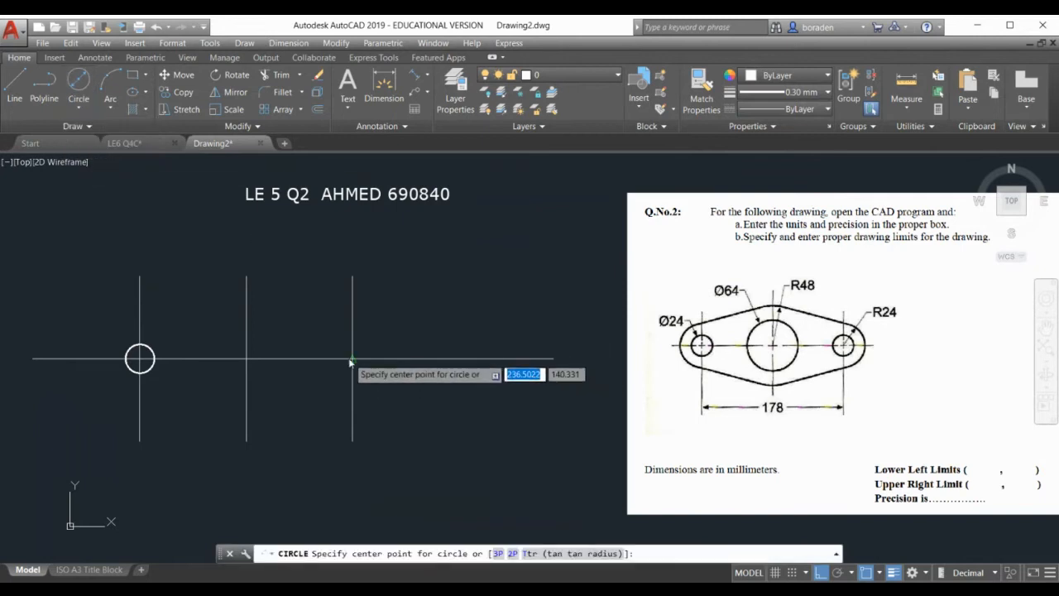
left_click(352, 358)
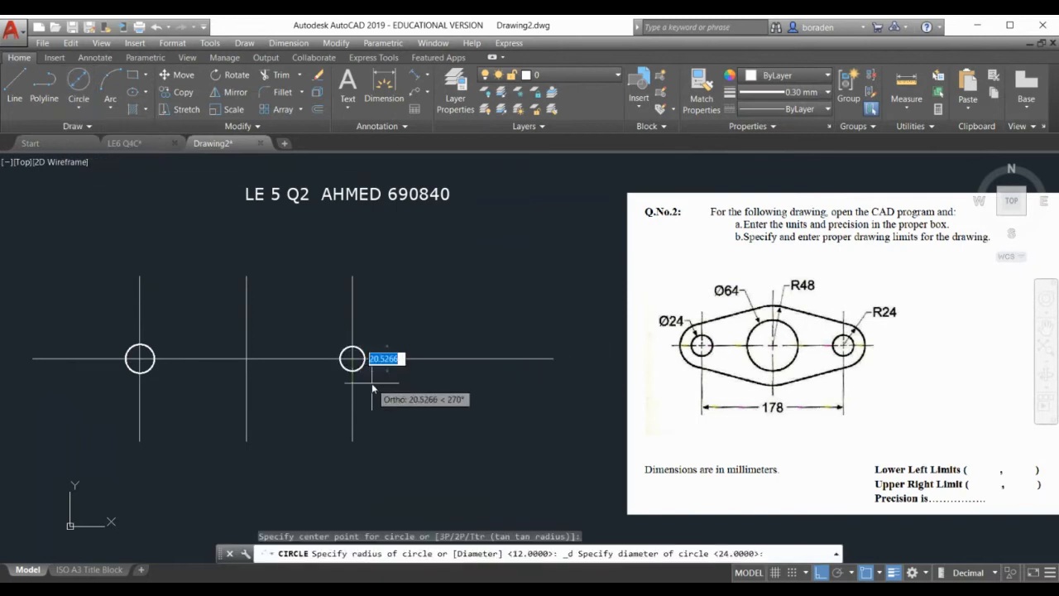
key("Return")
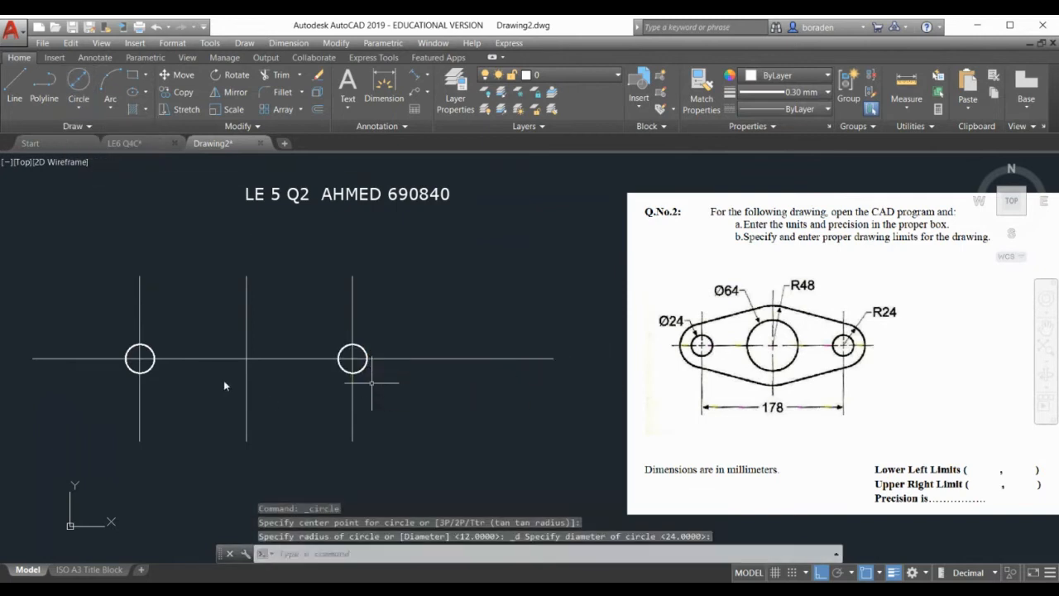
Draw a Ø64 circle centred on the middle crossing
left_click(78, 110)
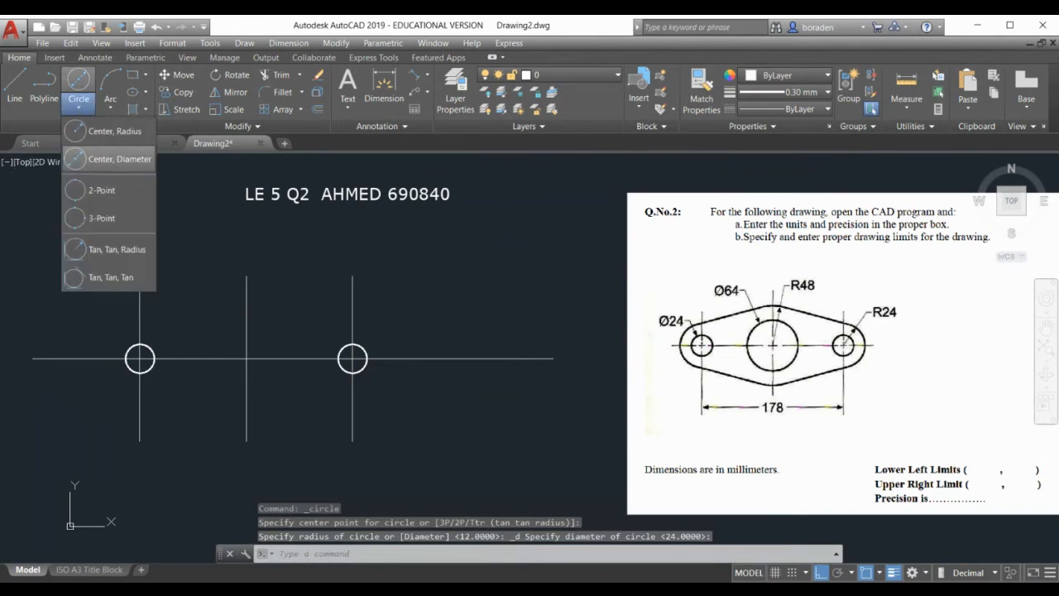
left_click(116, 159)
left_click(246, 361)
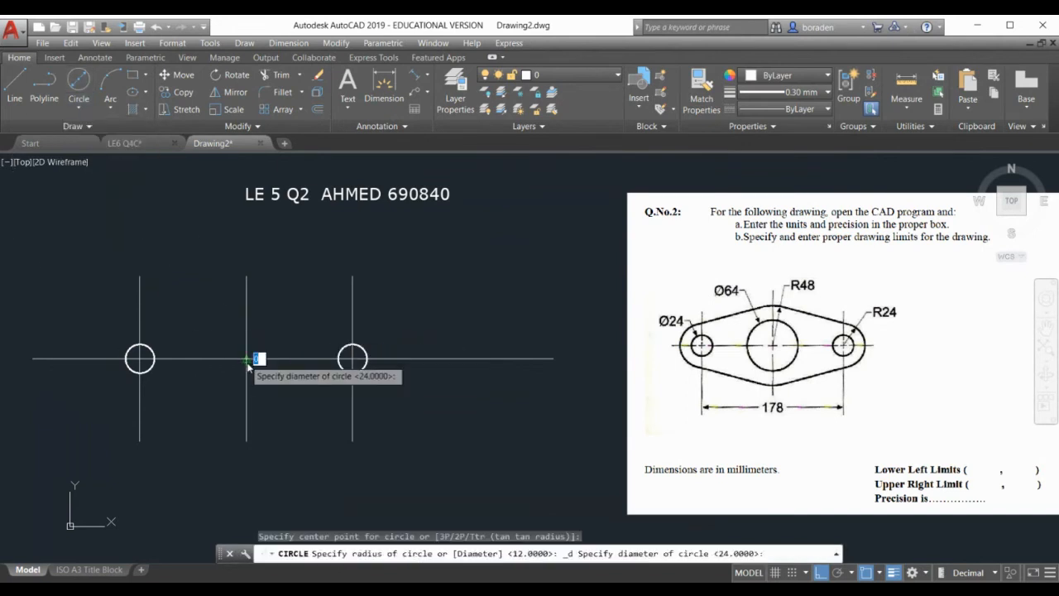
type("64")
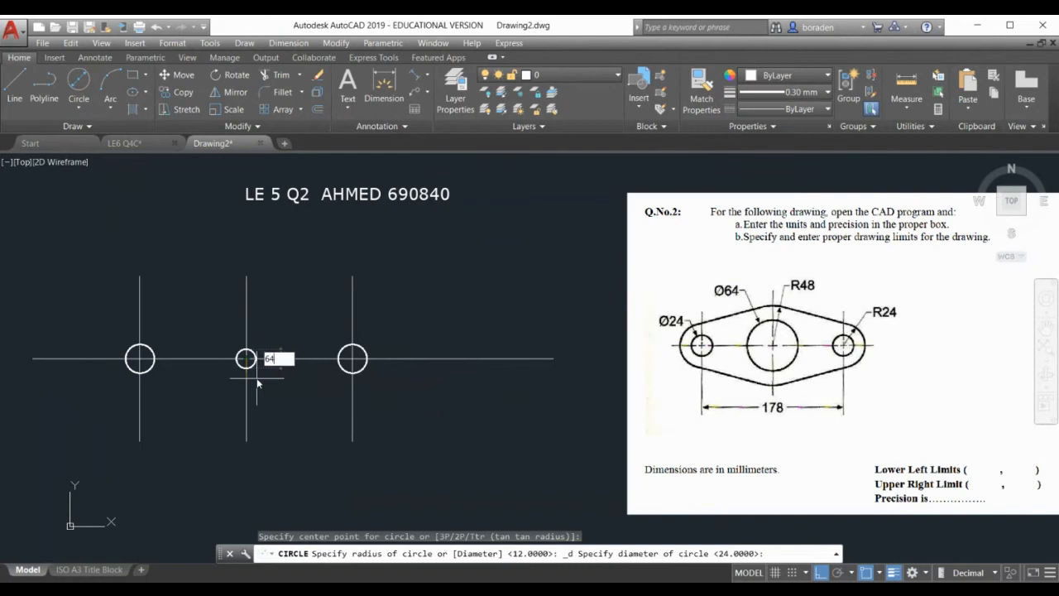
key("Return")
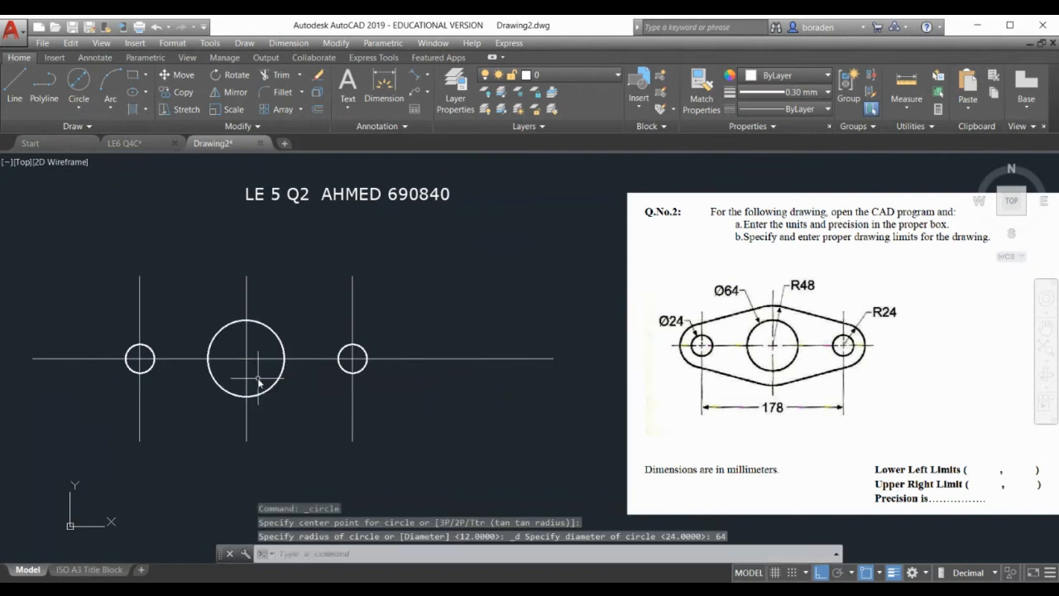
Draw R24 circles concentric with the right and left Ø24 holes
left_click(79, 106)
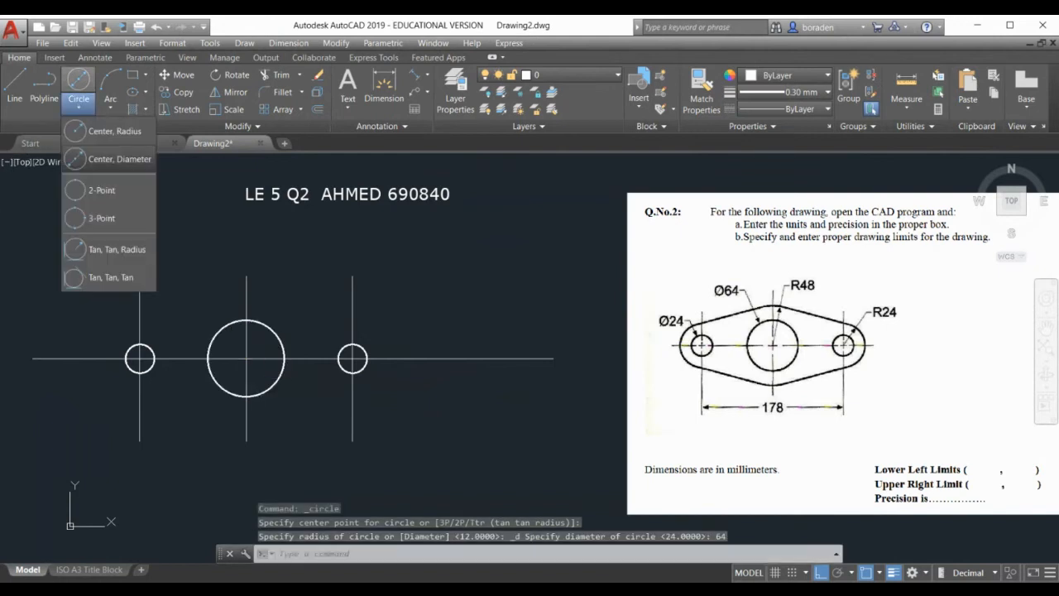
left_click(108, 130)
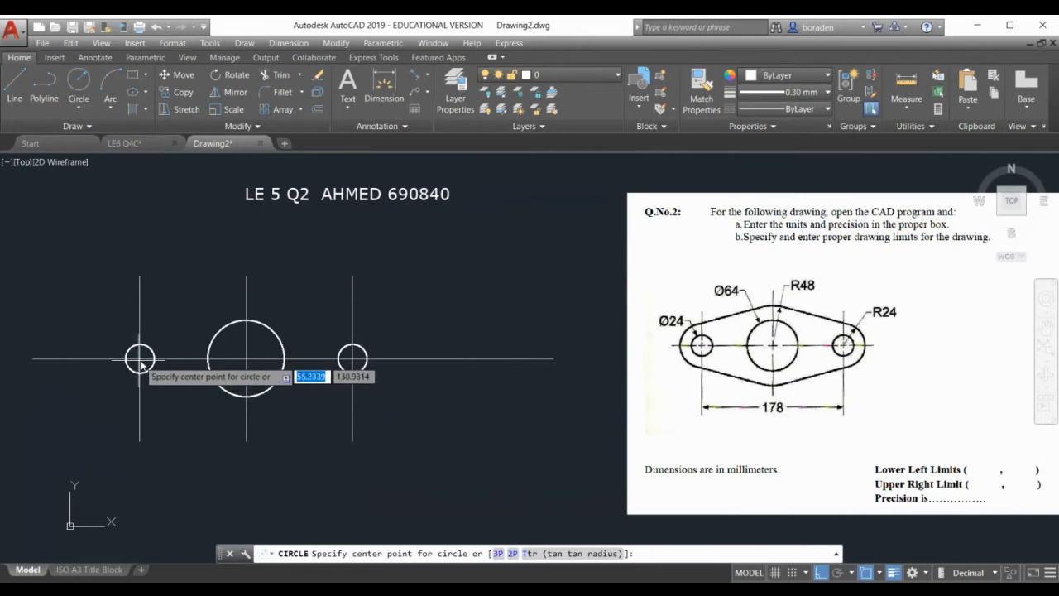
left_click(140, 360)
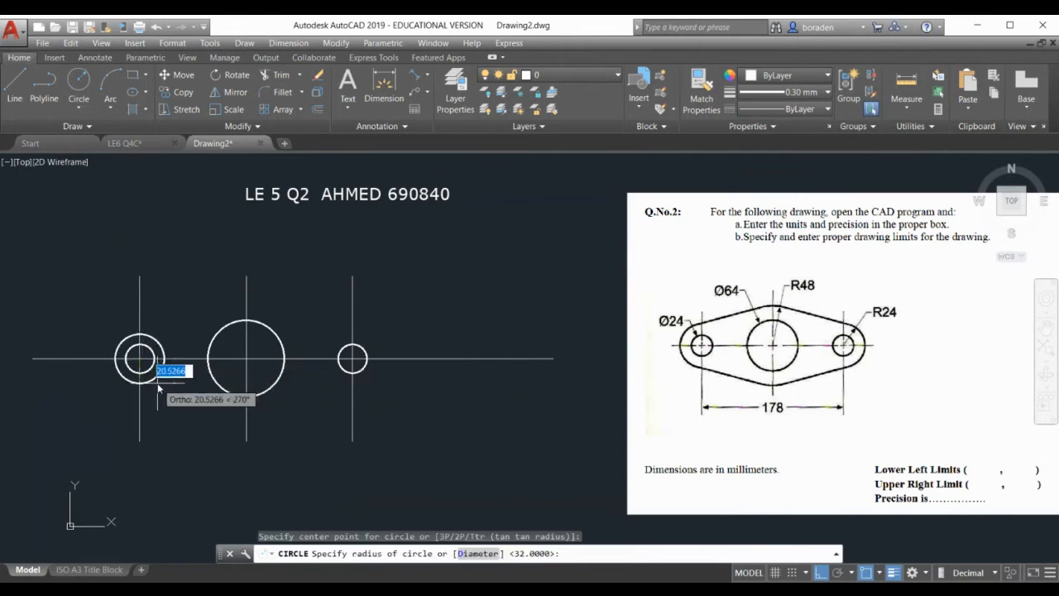
key("Escape")
left_click(78, 106)
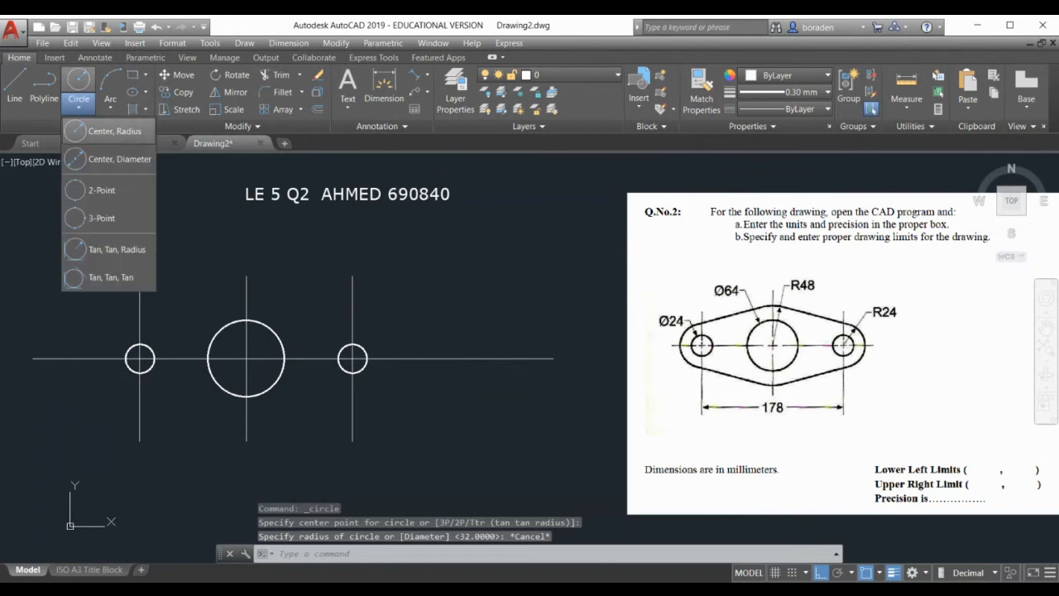
left_click(107, 131)
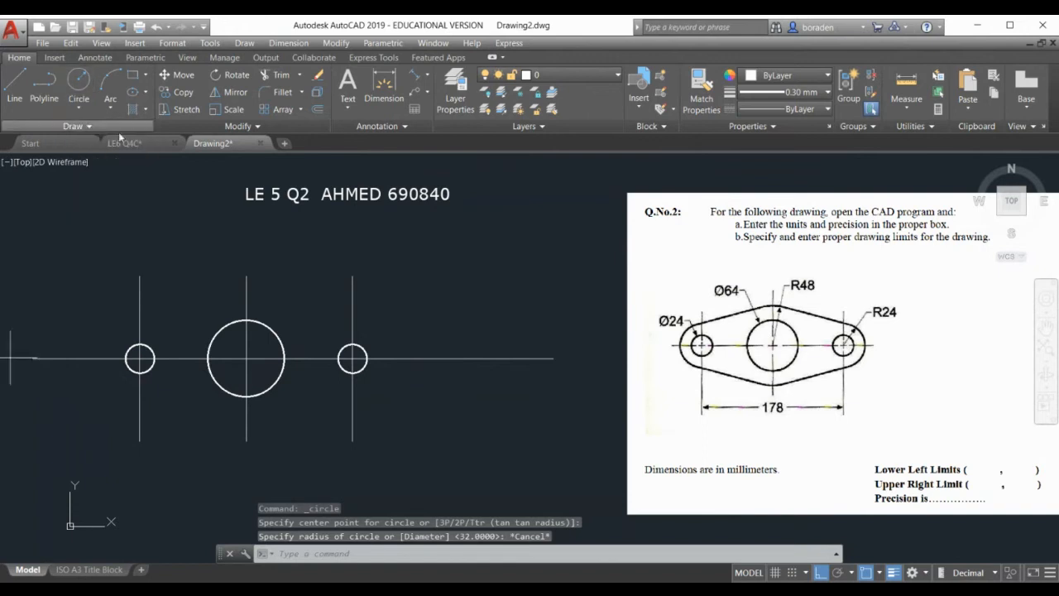
left_click(353, 360)
type("24")
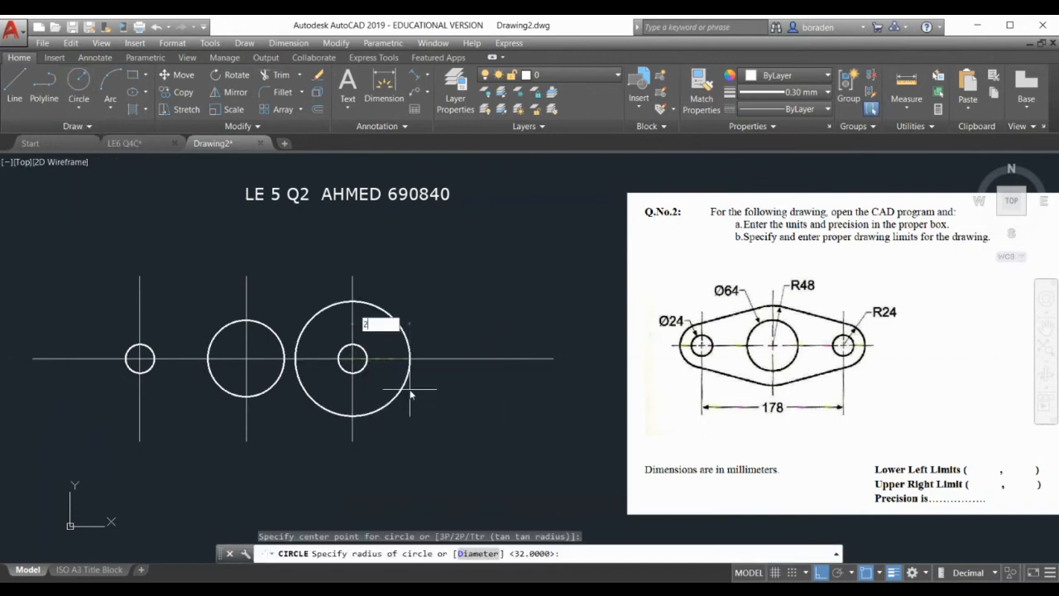
key("Return")
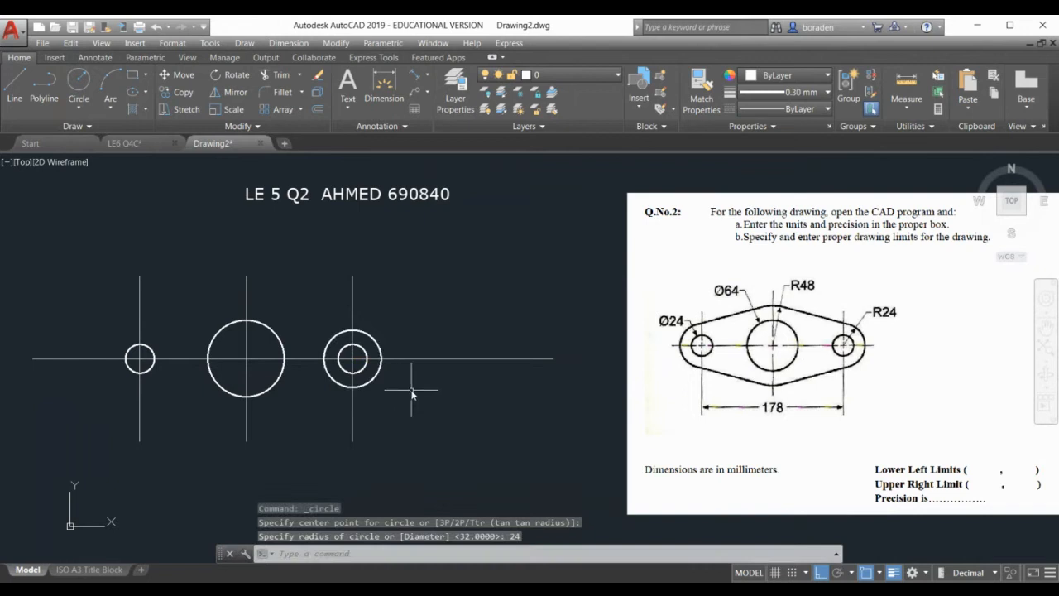
left_click(78, 105)
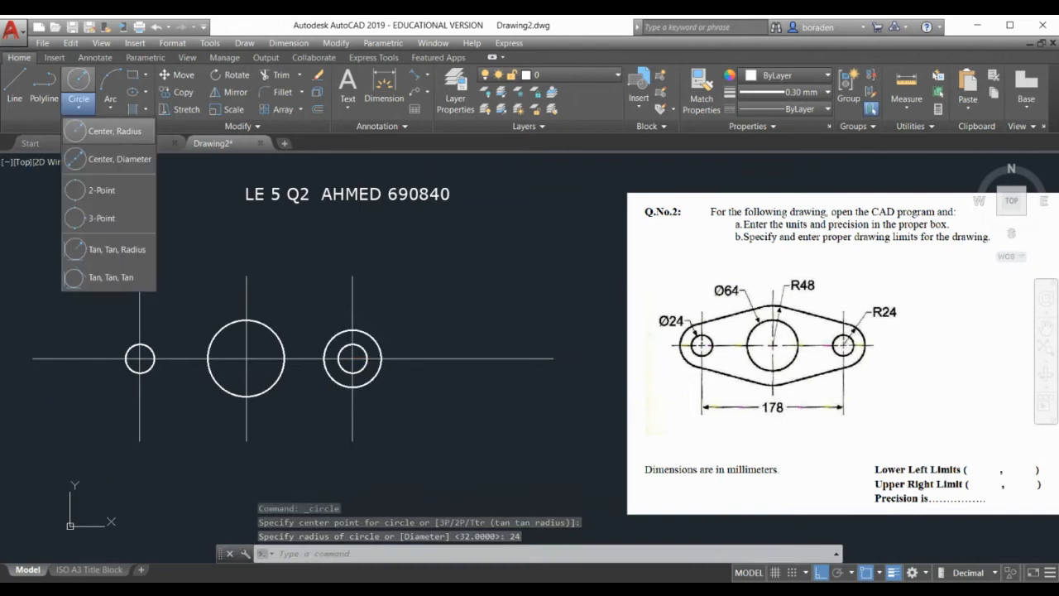
left_click(111, 131)
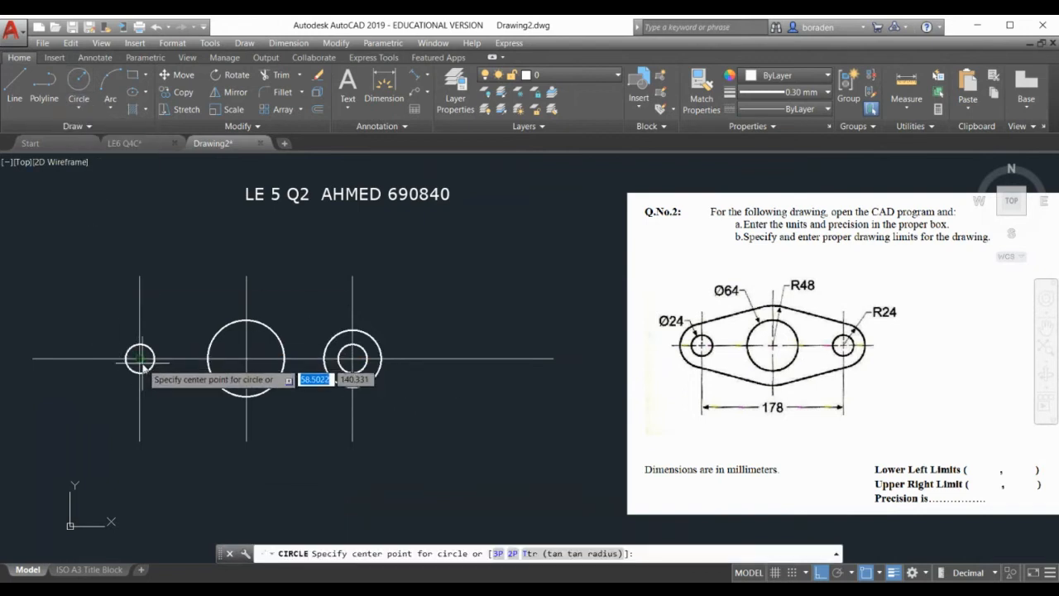
left_click(142, 366)
key("Return")
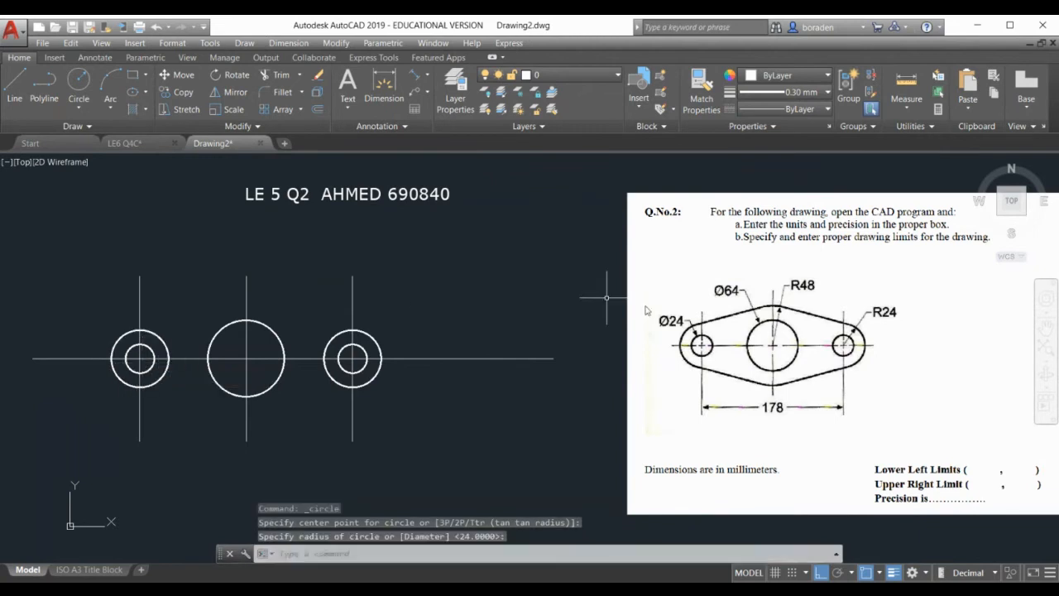
Draw an R48 circle concentric with the central Ø64 hole
left_click(78, 107)
left_click(76, 131)
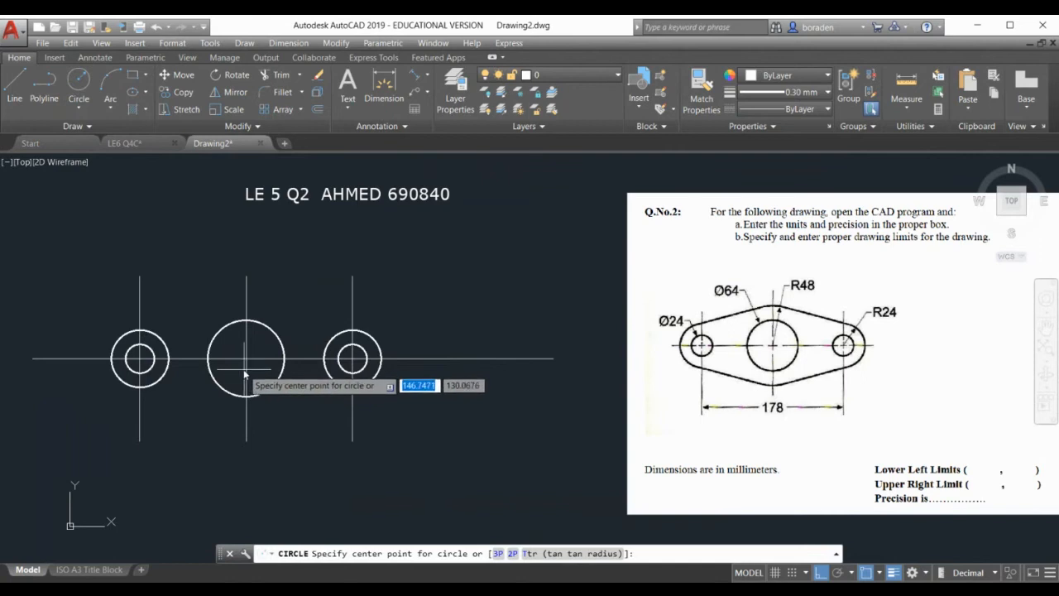
left_click(246, 358)
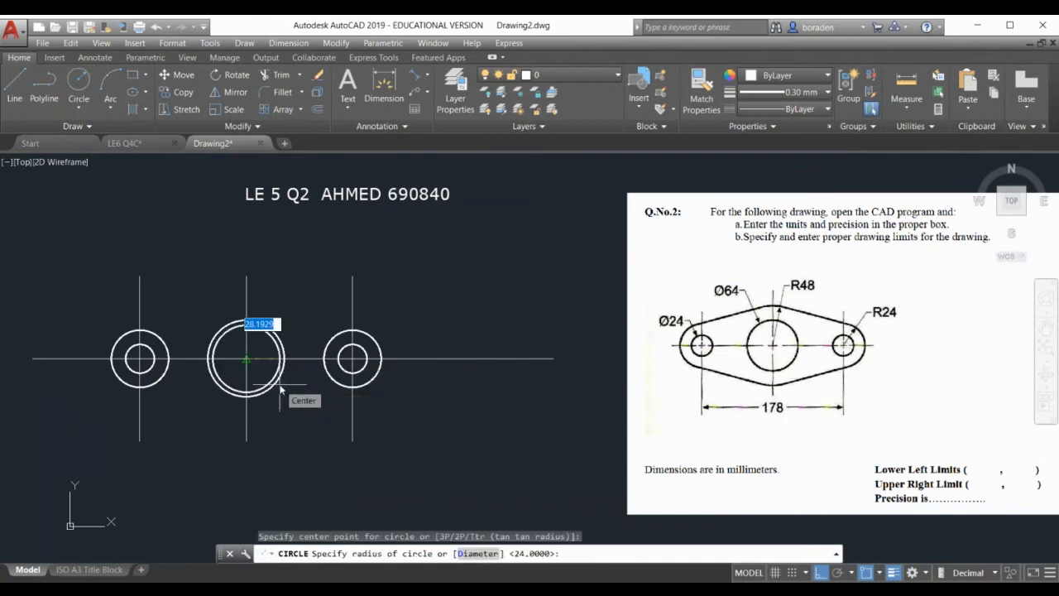
type("48")
key("Return")
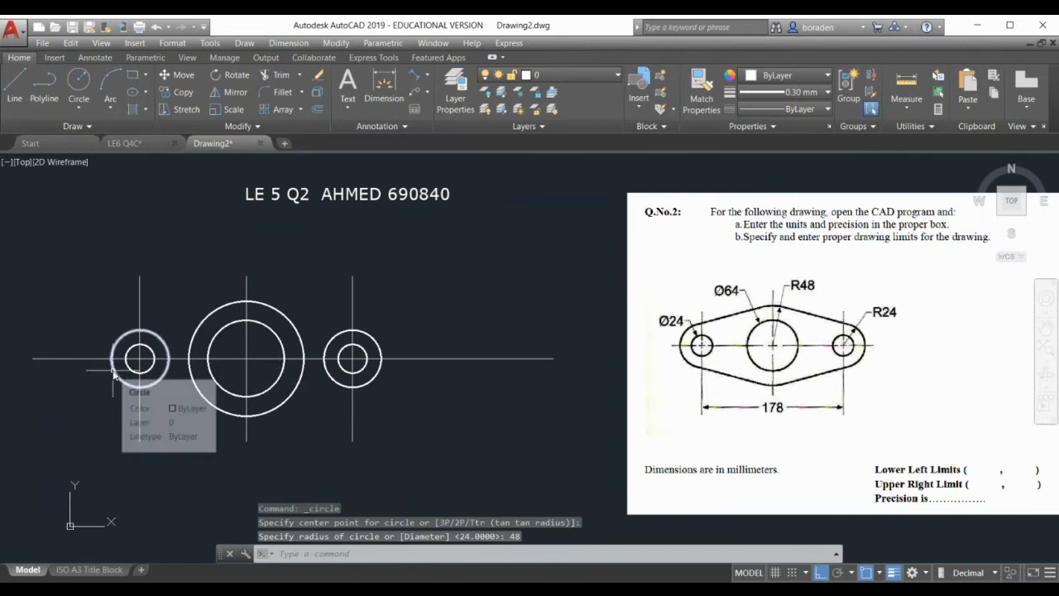
Draw a tangent-to-tangent line from the left small circle's top to the large central circle
scroll(115, 371, "up", 2)
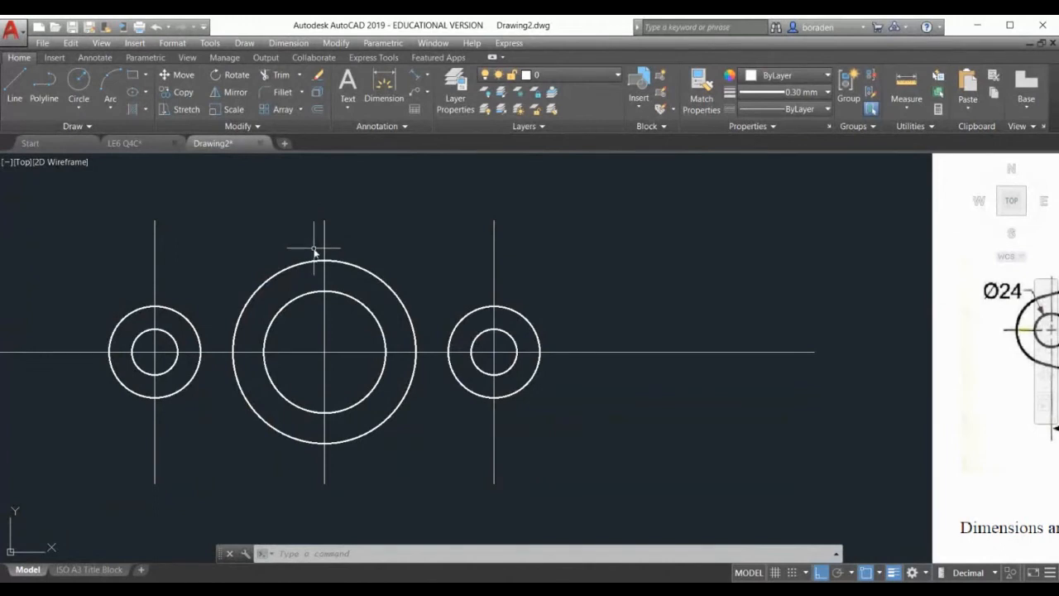
left_click(15, 98)
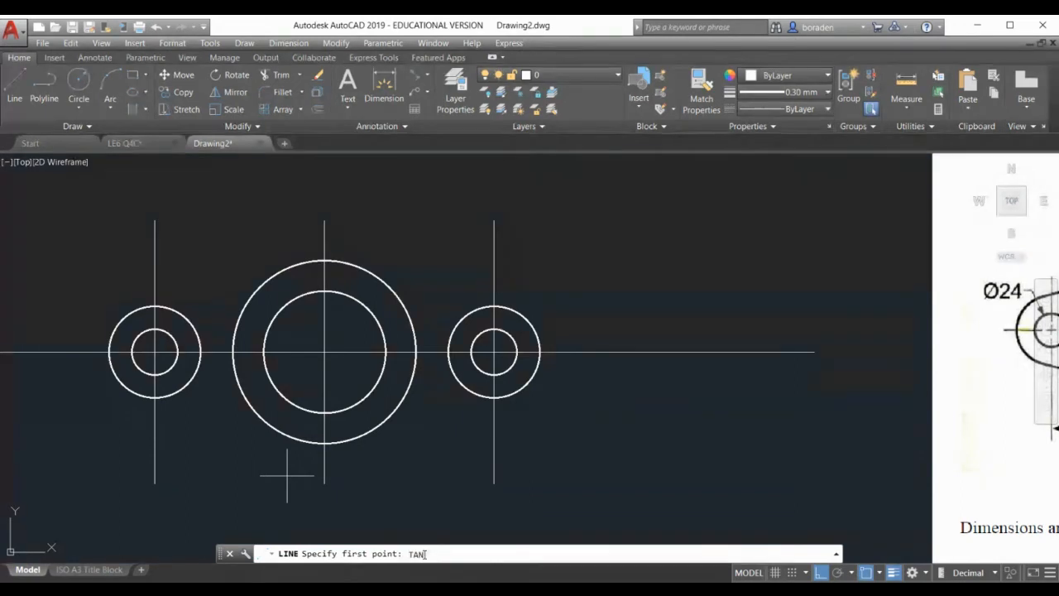
key("Return")
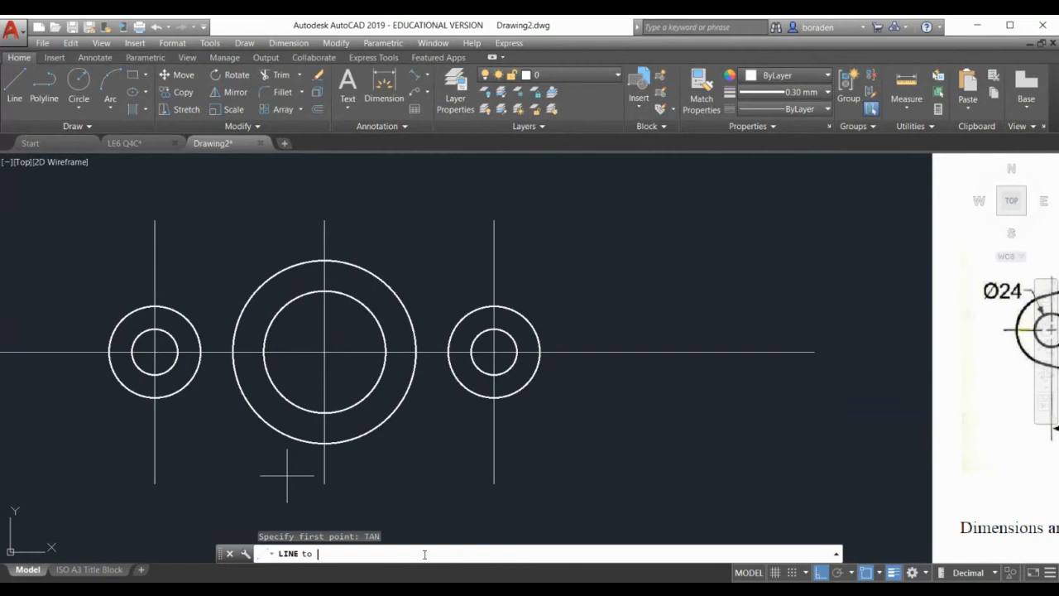
left_click(176, 313)
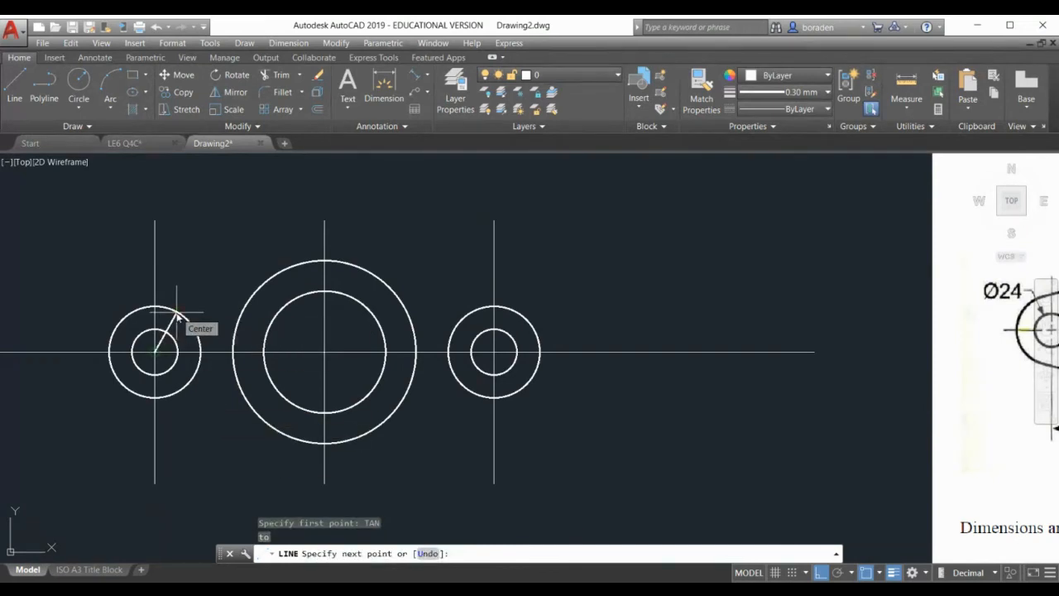
type("TAN")
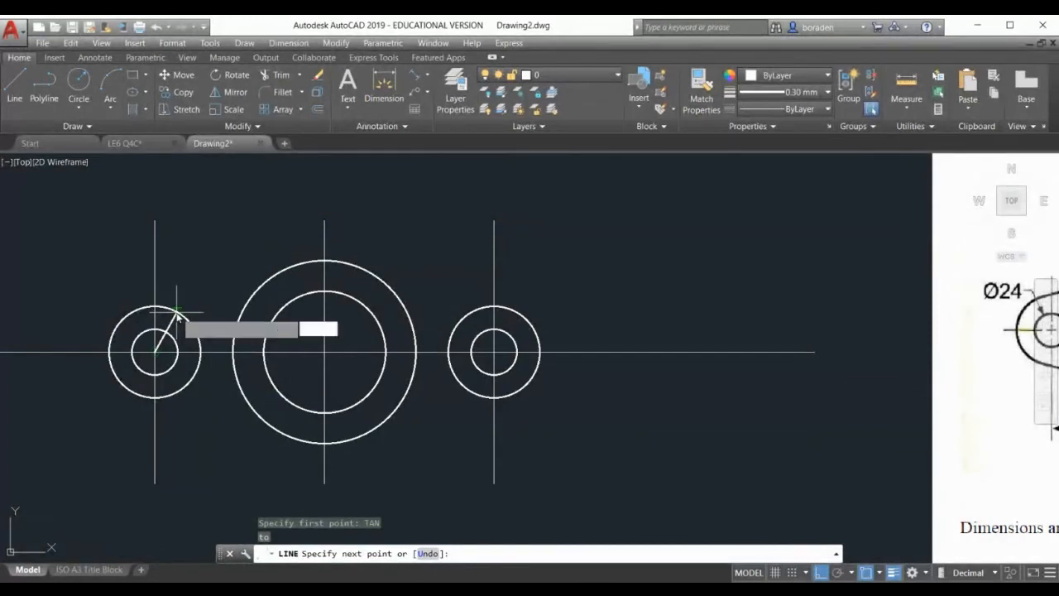
key("Return")
left_click(303, 274)
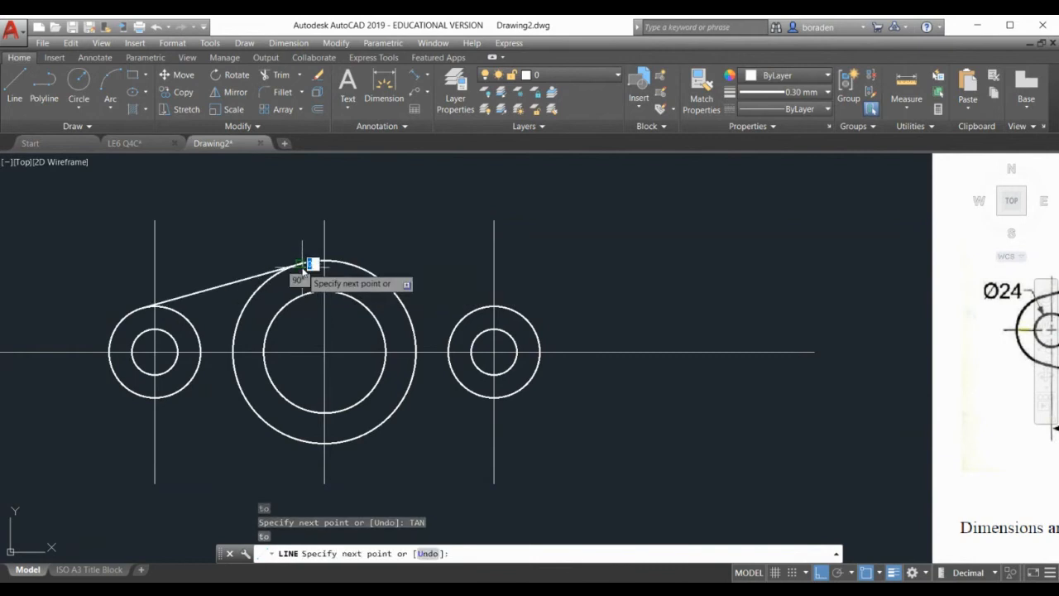
key("Return")
key("Return")
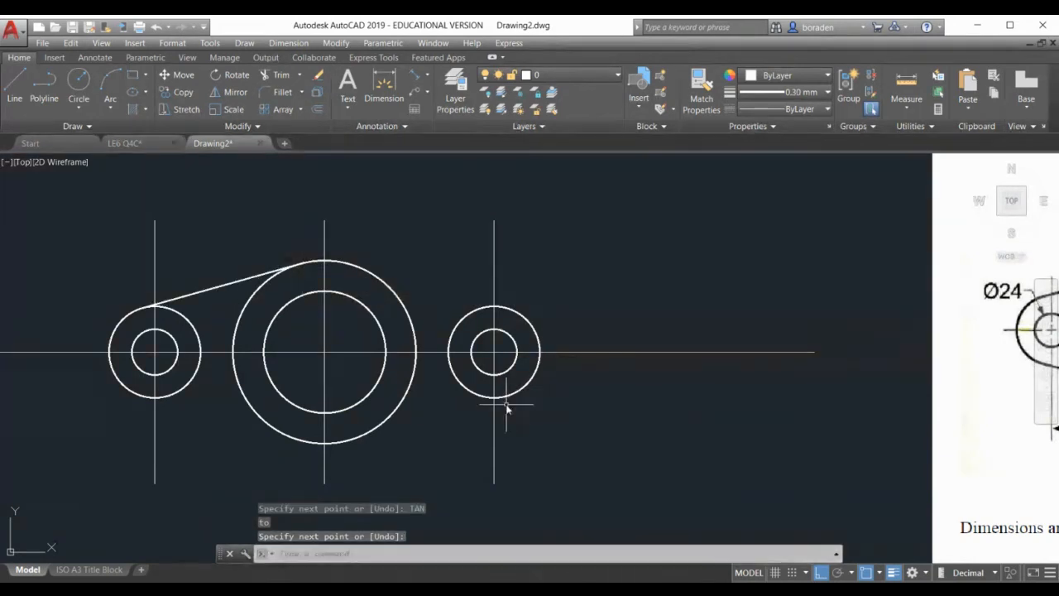
Draw a line from the right circle's centre tangent to the large circle
left_click(14, 79)
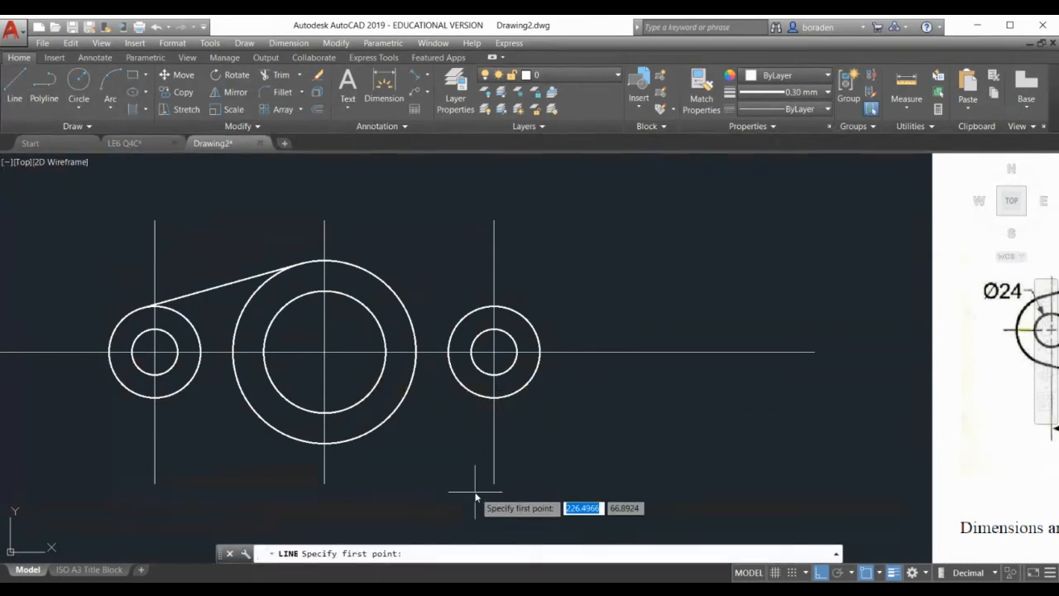
left_click(494, 352)
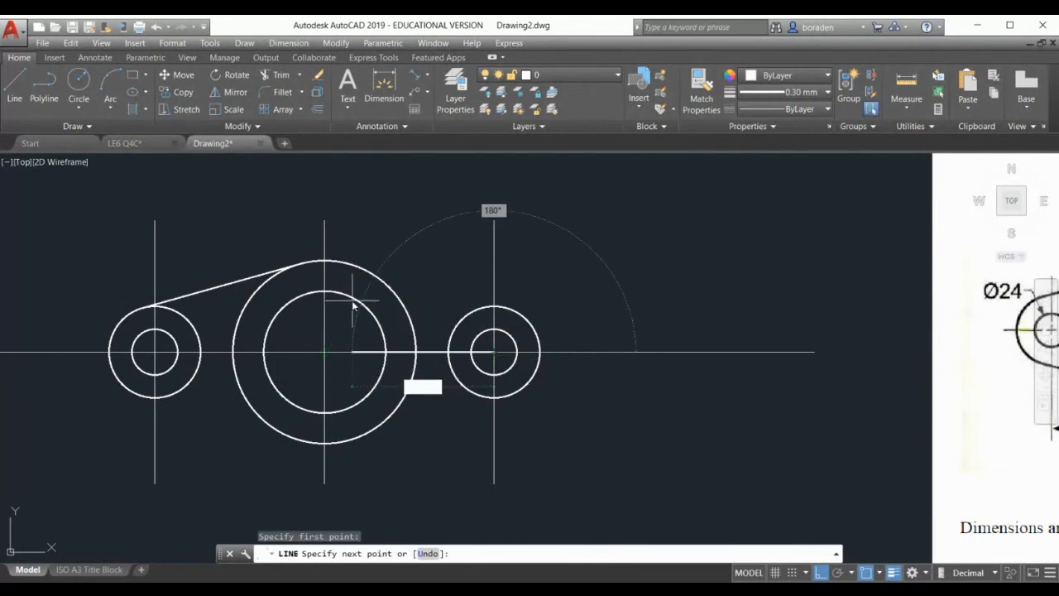
type("TAN")
key("Return")
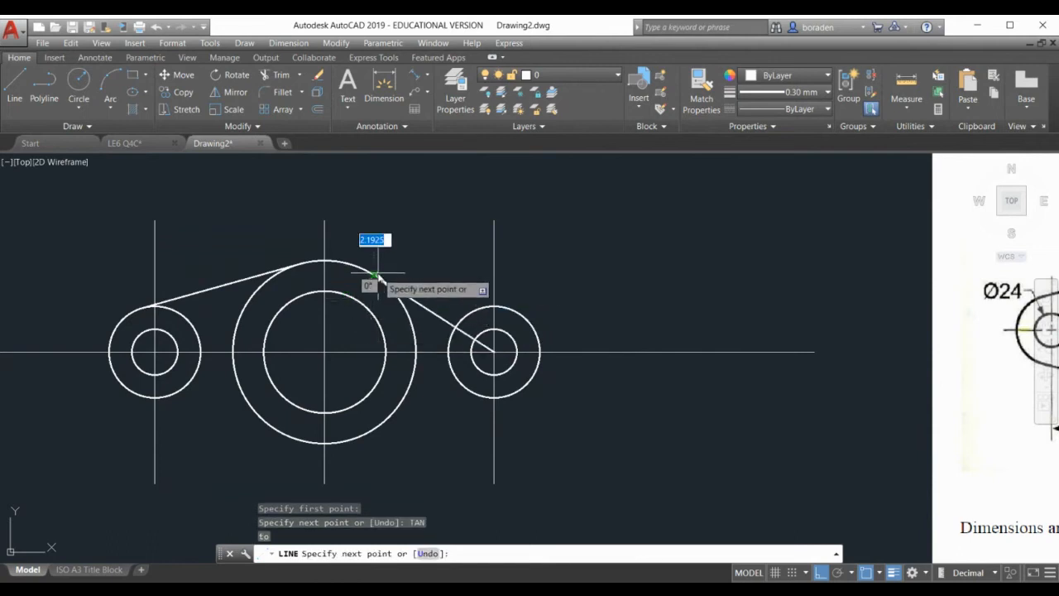
left_click(378, 274)
key("Return")
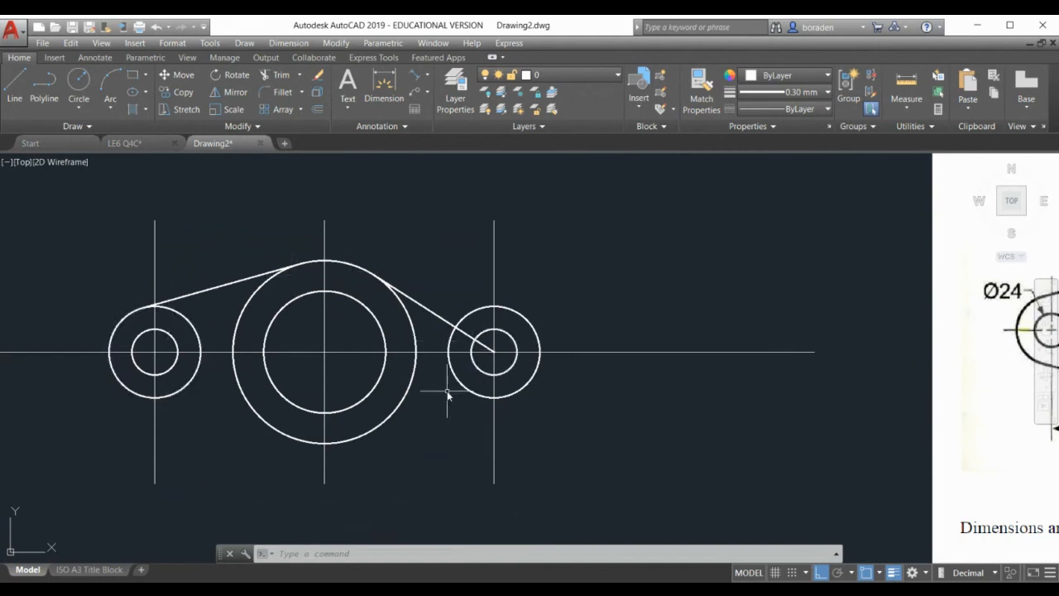
Draw a line tangent to the left circle ending below the big circle
left_click(20, 95)
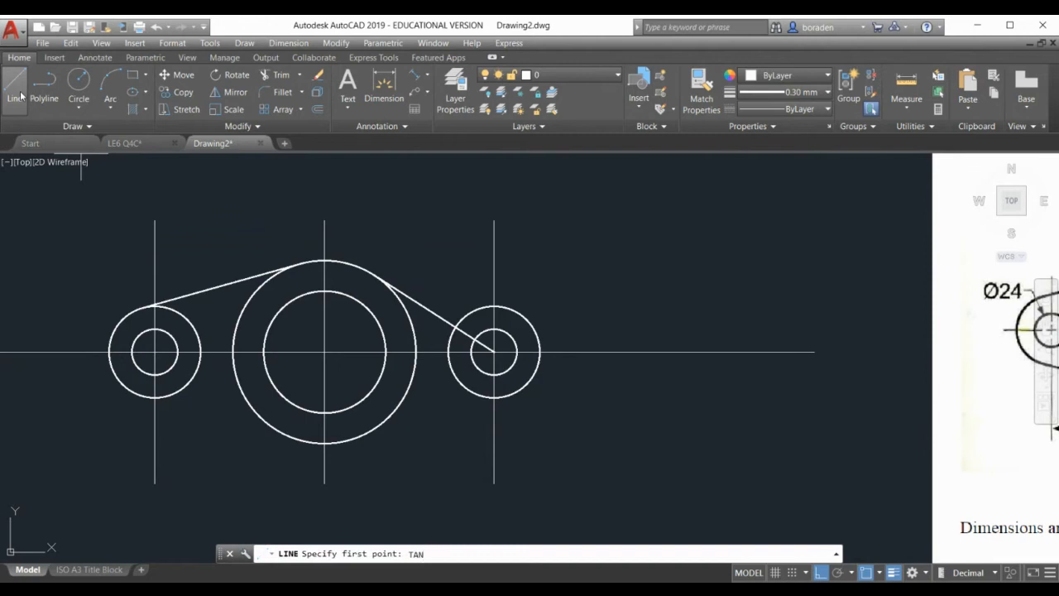
key("Return")
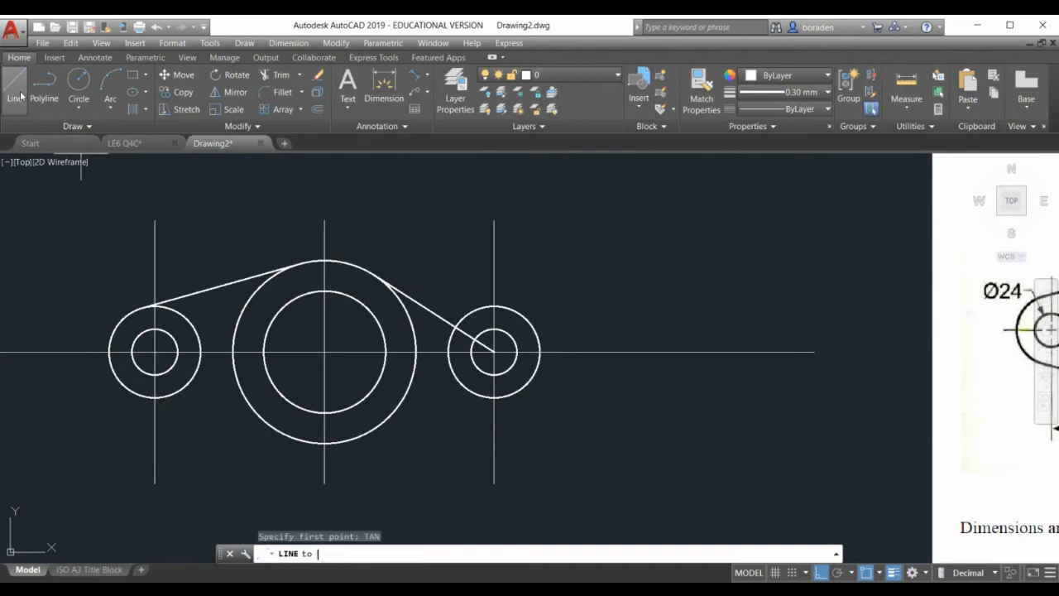
left_click(166, 404)
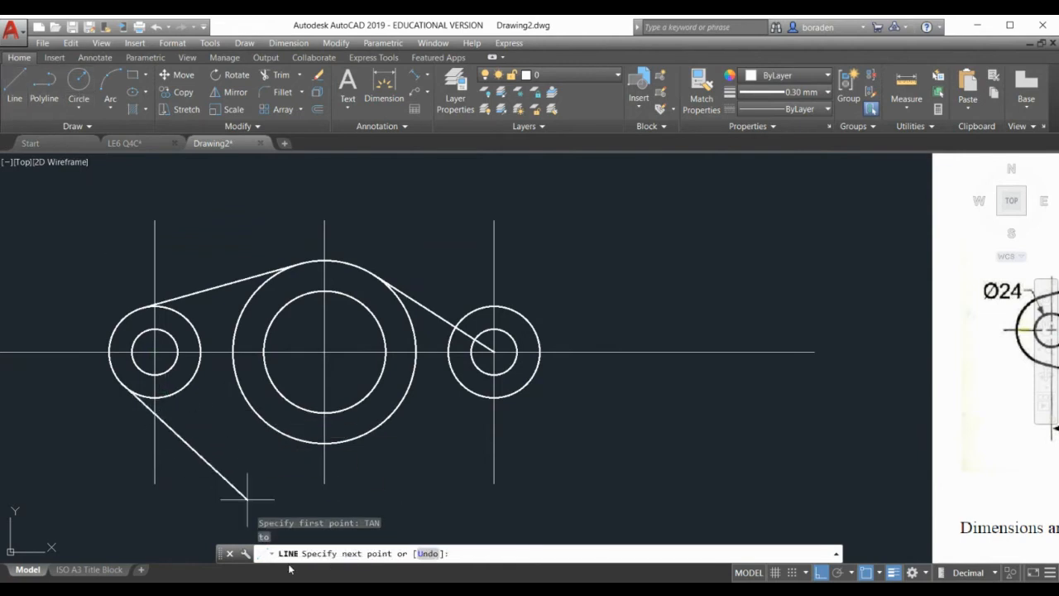
left_click(323, 483)
key("Return")
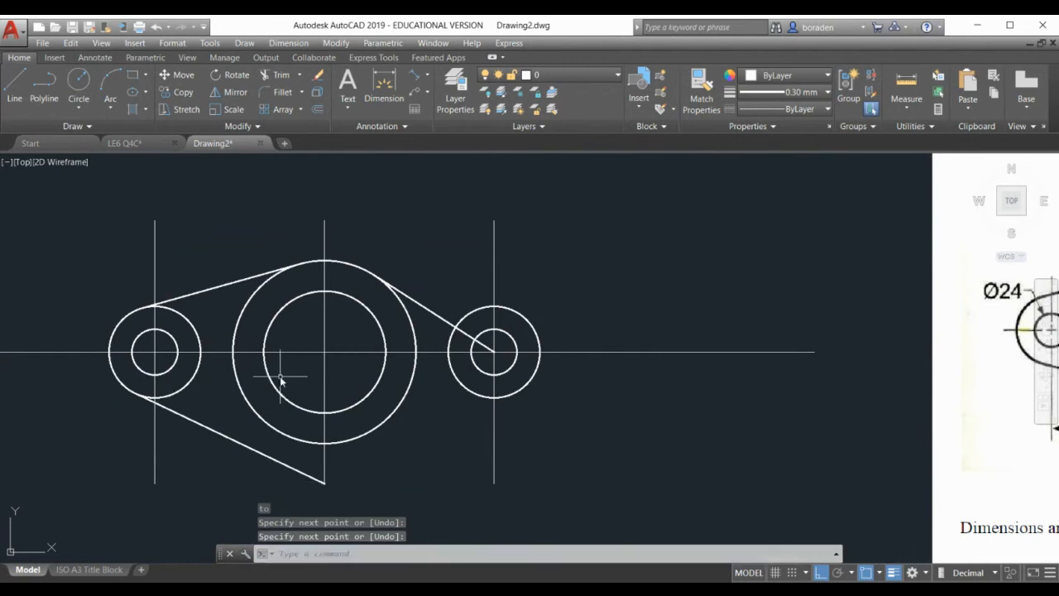
Delete the misdrawn lower line and the upper-right tangent line
left_click(257, 451)
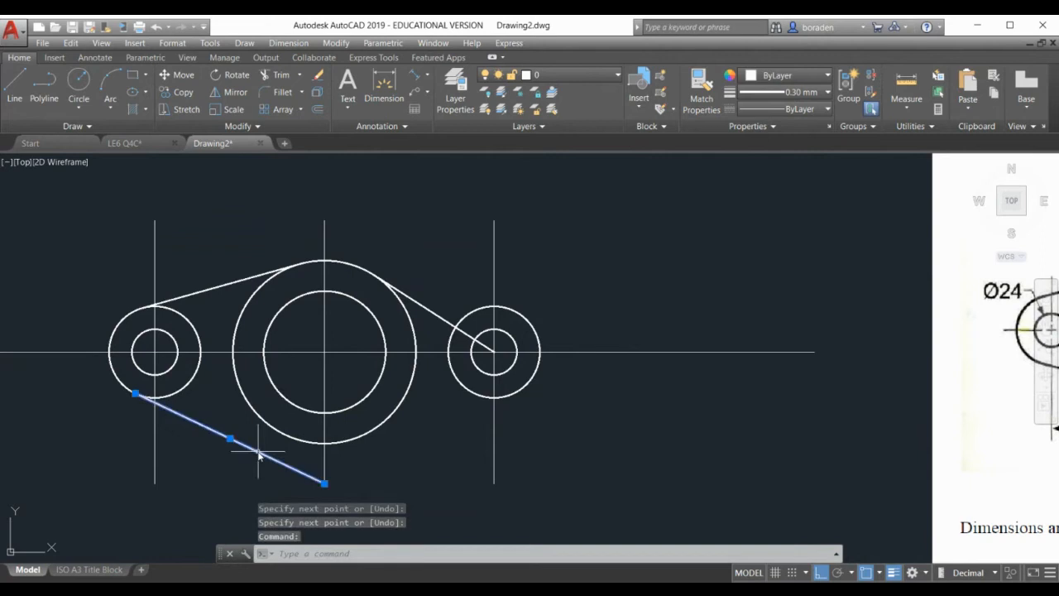
key("Delete")
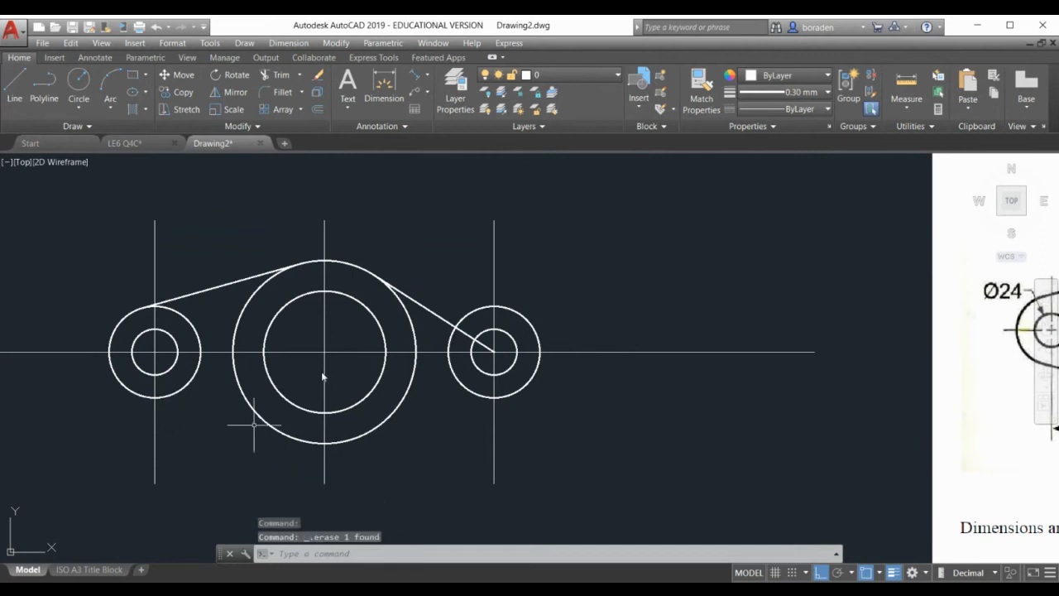
left_click(437, 317)
key("Delete")
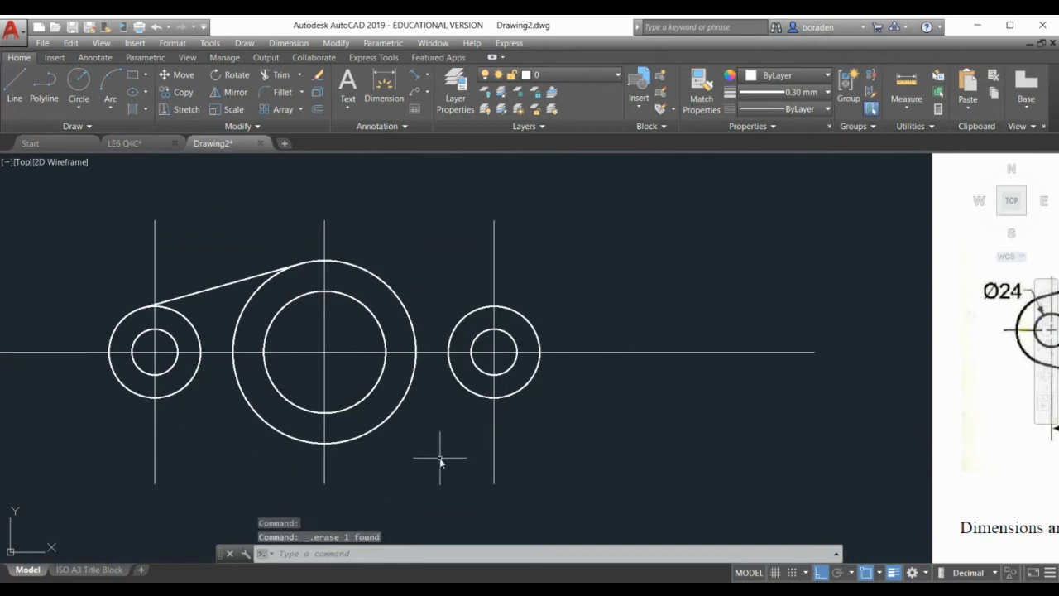
left_click(18, 88)
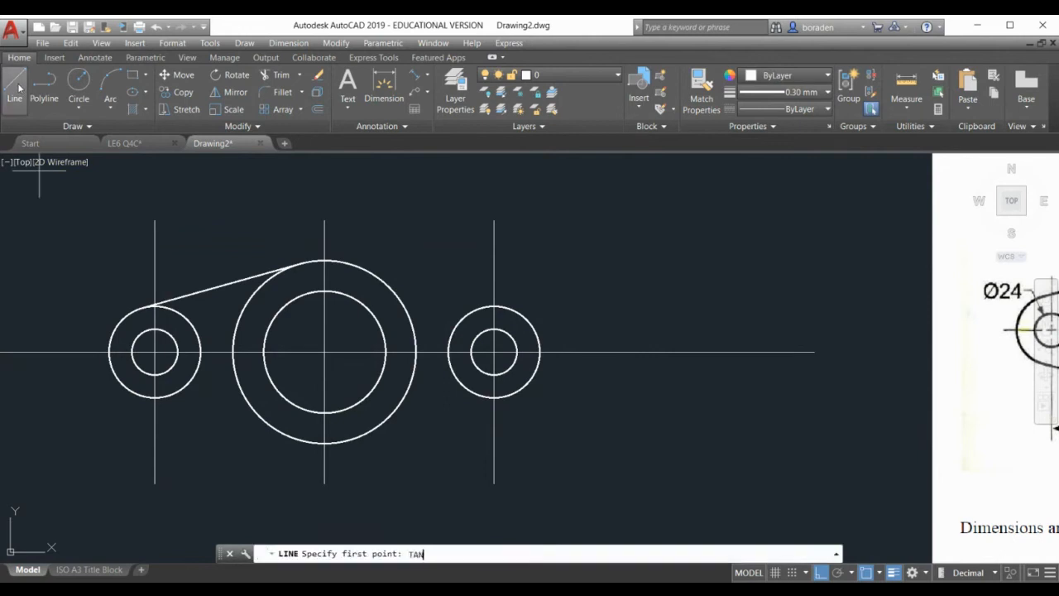
Draw a TAN-to-TAN line from the left circle's underside to the big circle's underside
key("Return")
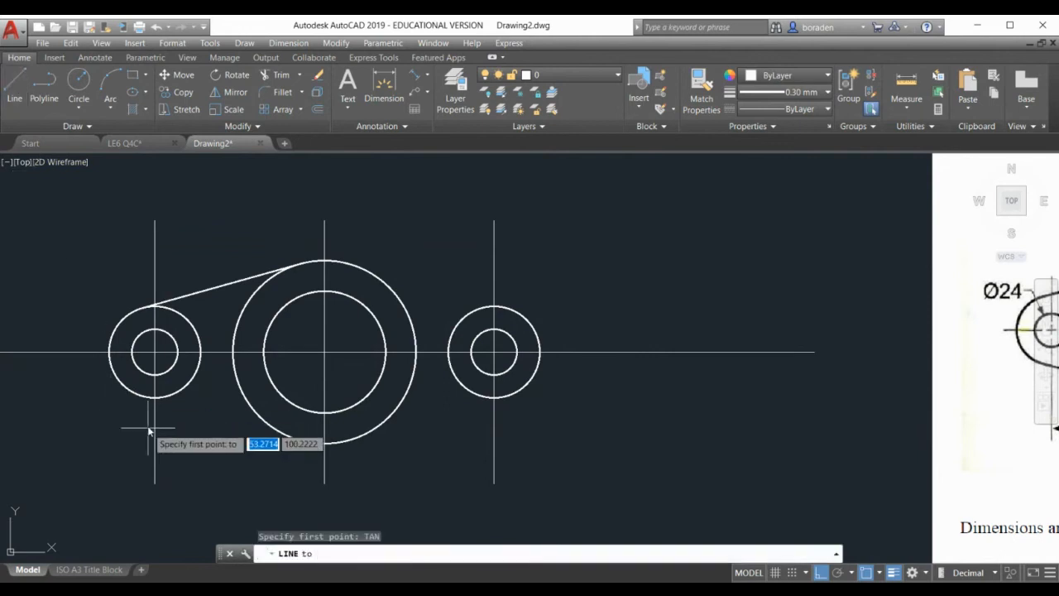
left_click(145, 400)
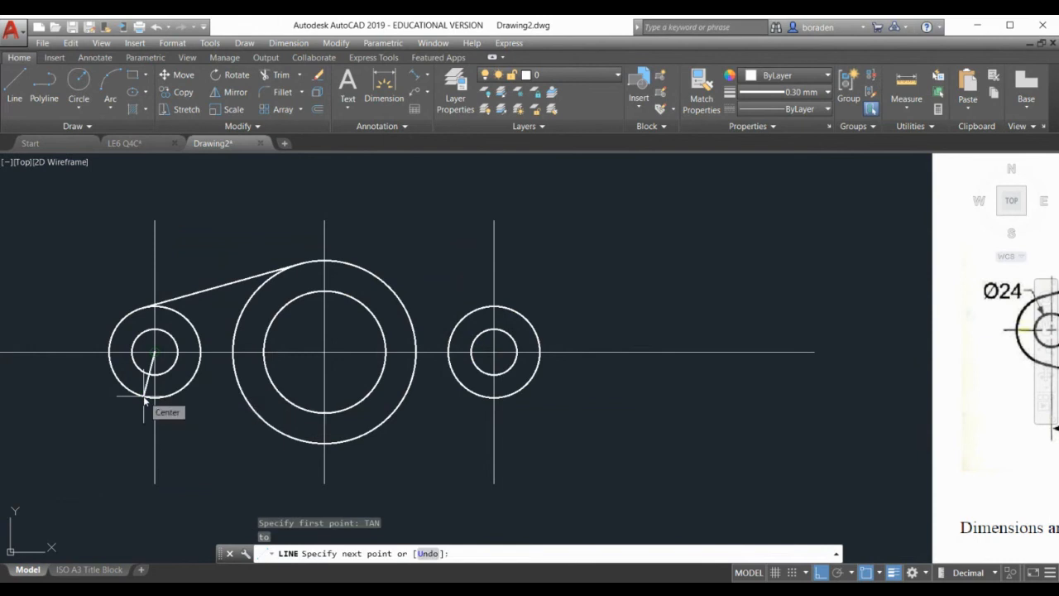
type("TAN")
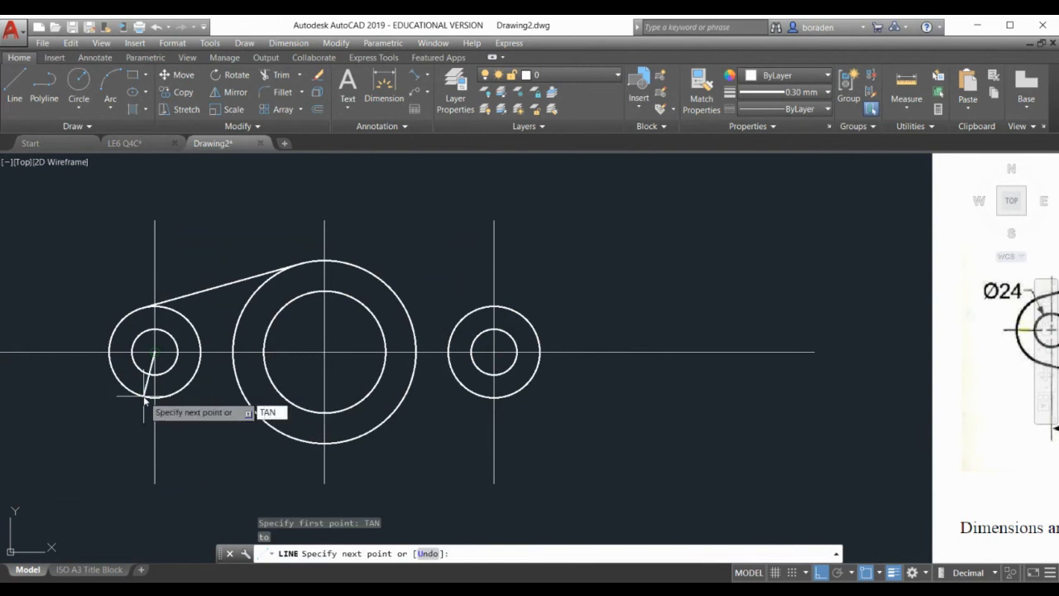
key("Return")
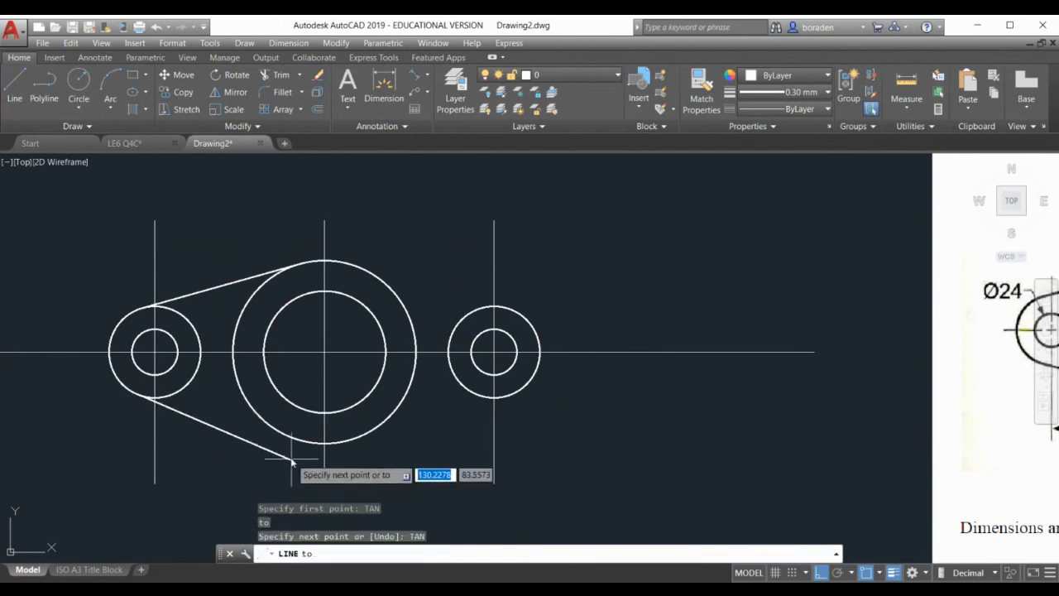
left_click(293, 445)
key("Return")
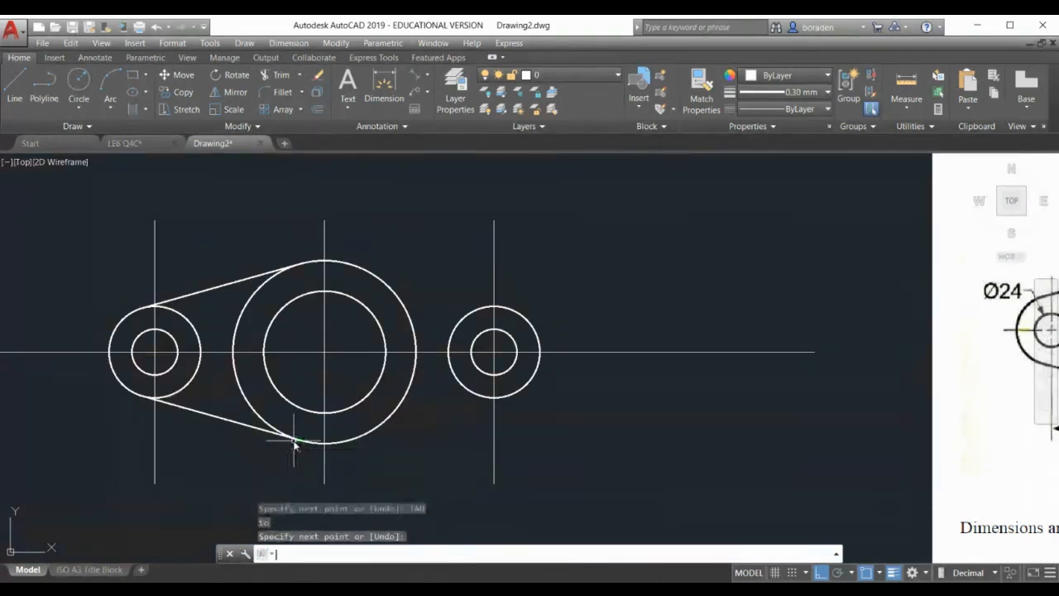
Draw a TAN-to-TAN line from the big circle's underside to the right circle's underside
left_click(20, 81)
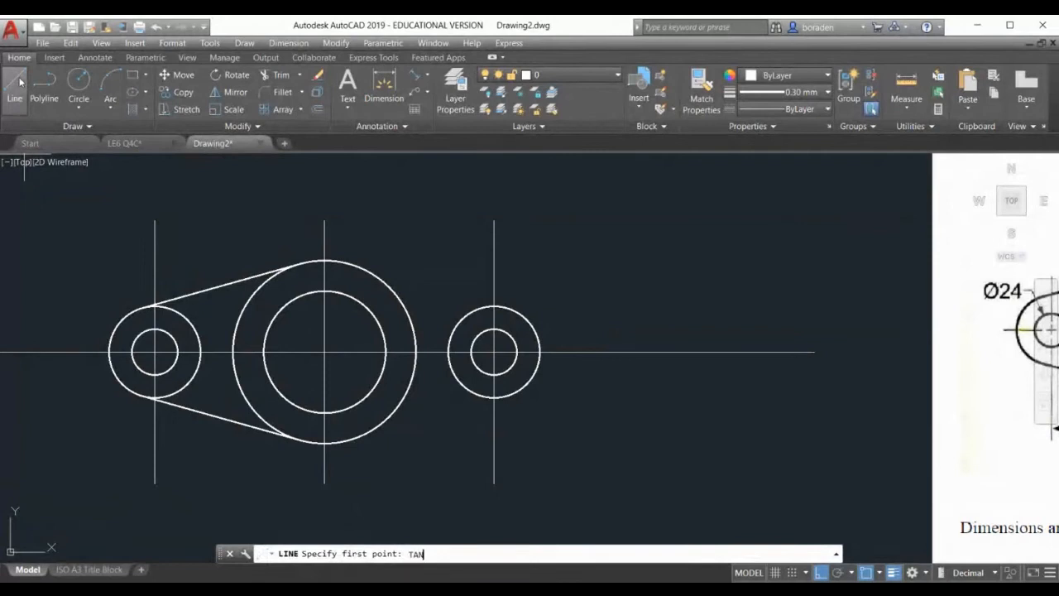
type("TAN")
key("Return")
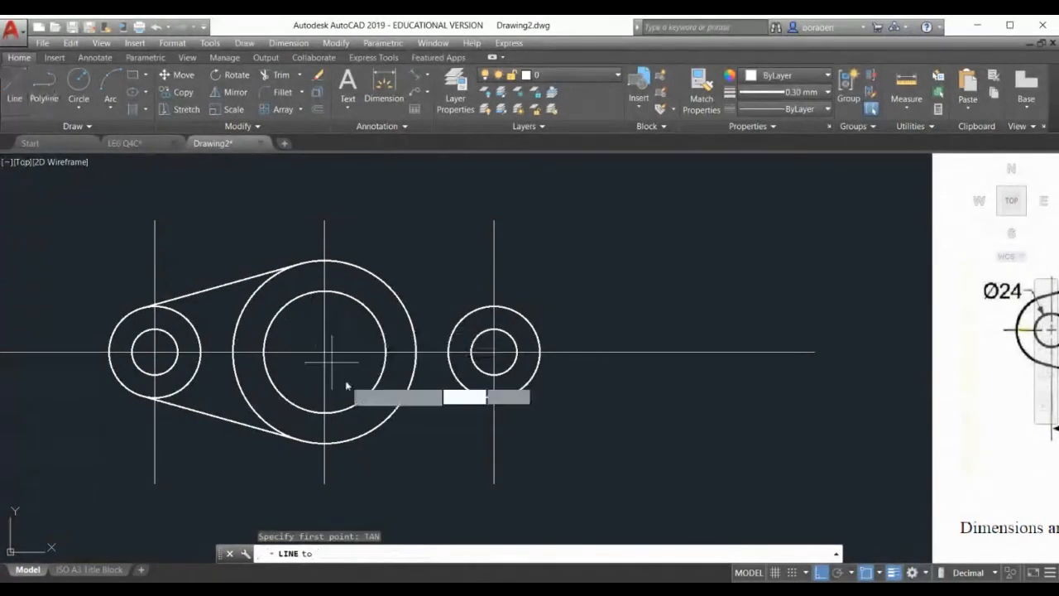
left_click(364, 438)
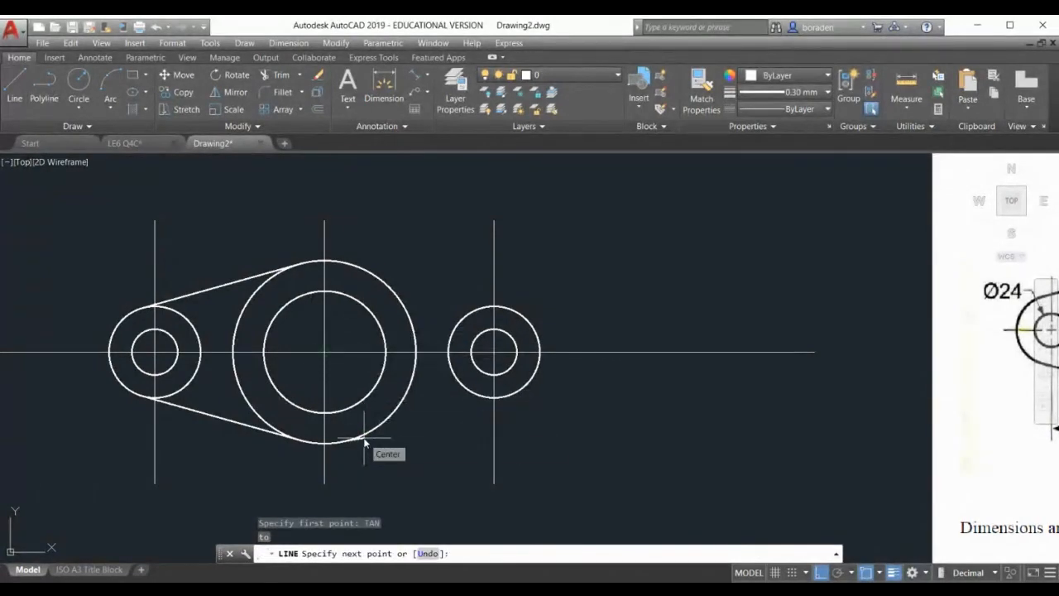
type("TAN")
key("Return")
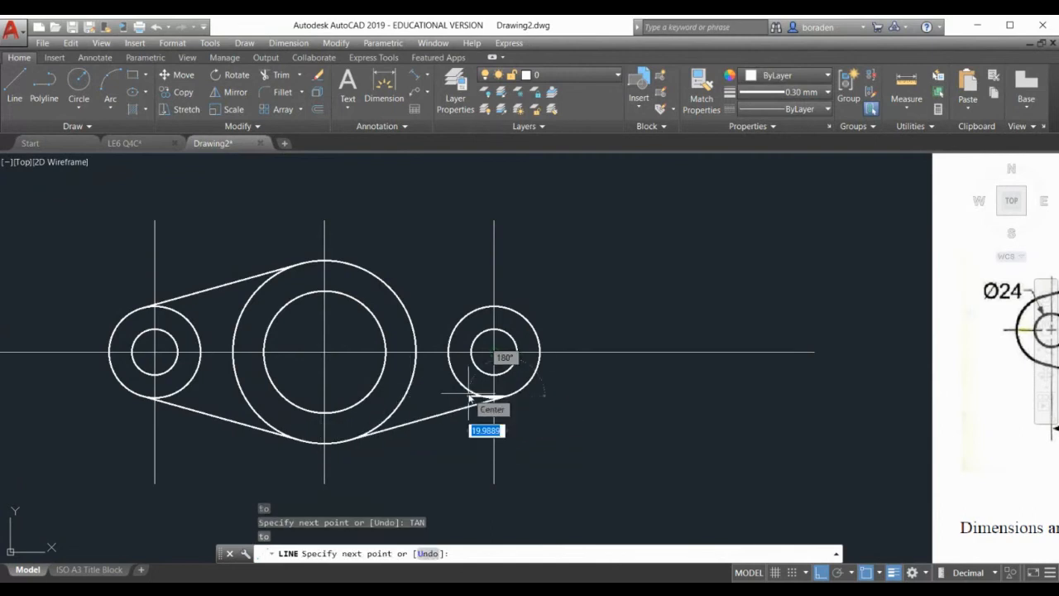
left_click(469, 399)
key("Return")
left_click(11, 84)
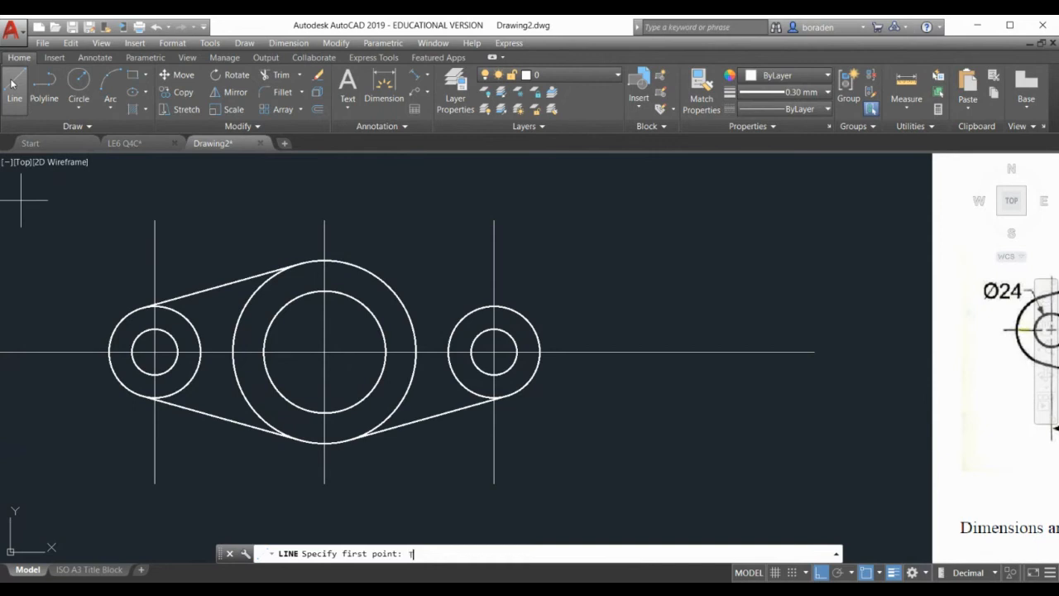
Draw a tangent line from the big circle to the right circle, then delete it as misplaced
key("Return")
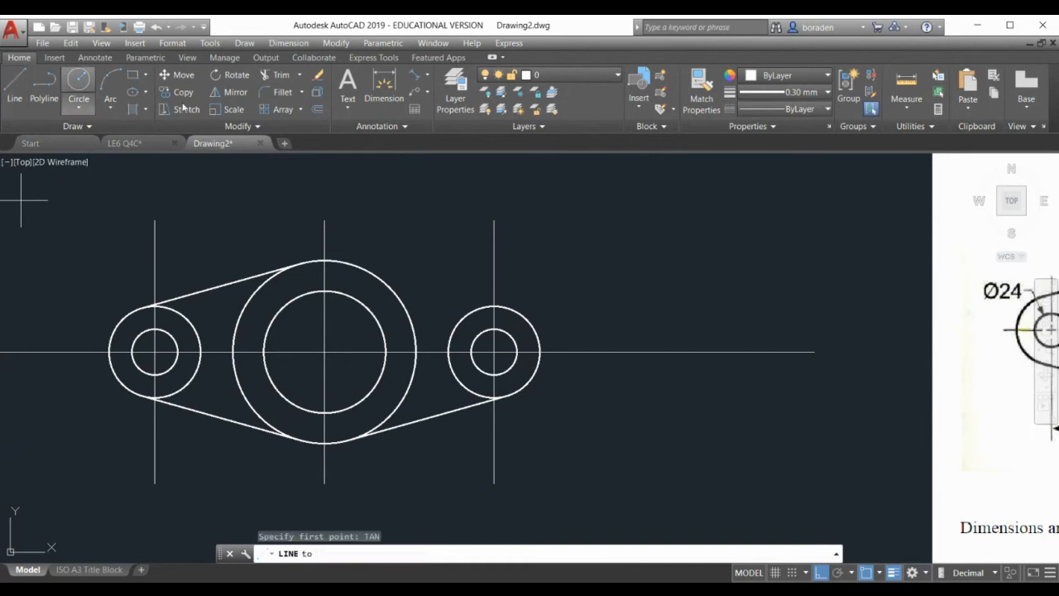
left_click(397, 291)
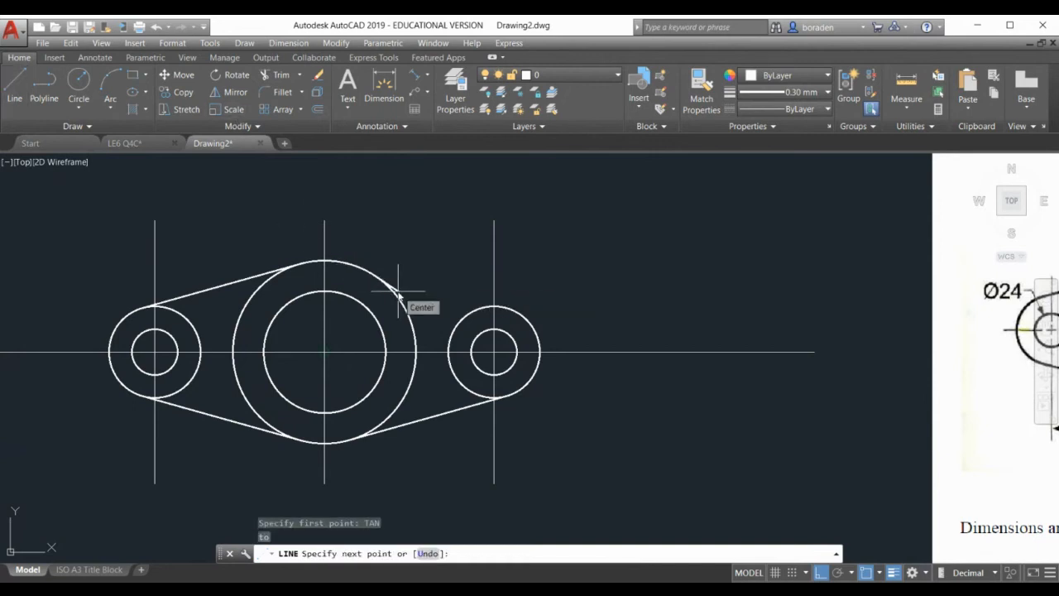
type("TAN")
key("Return")
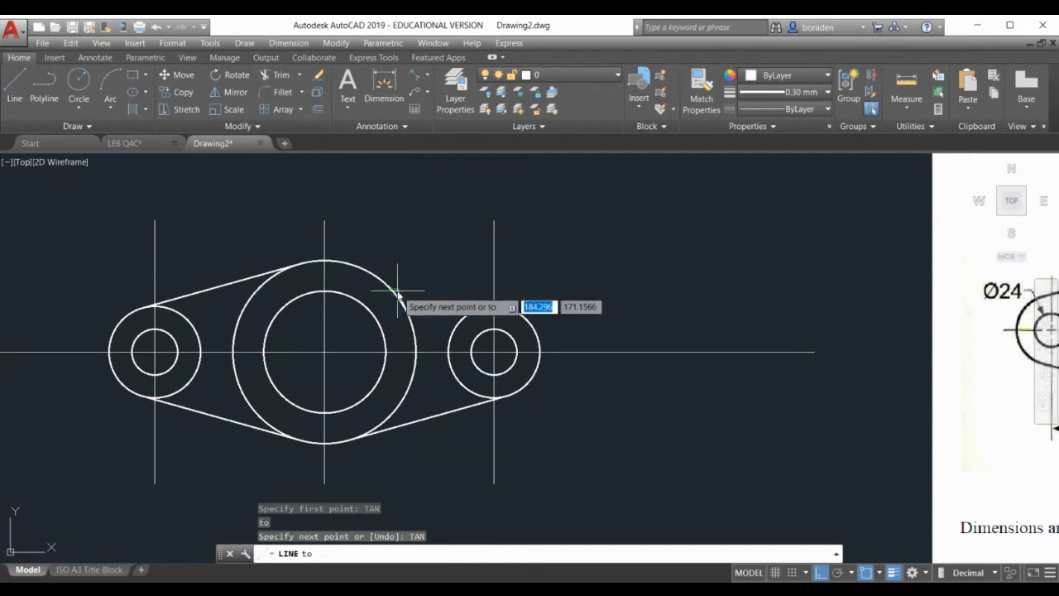
left_click(463, 390)
key("Return")
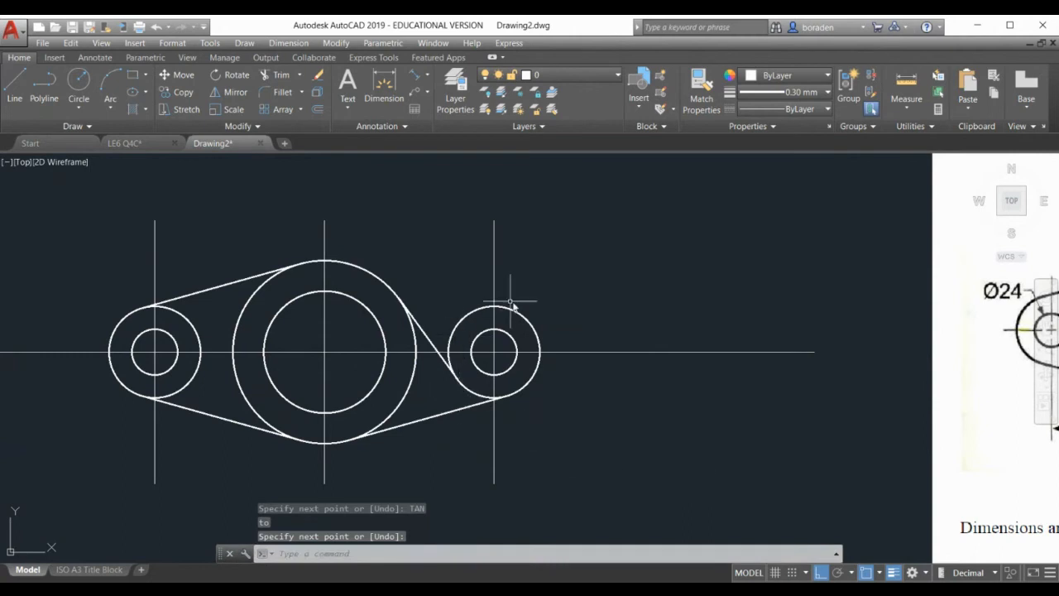
left_click(430, 339)
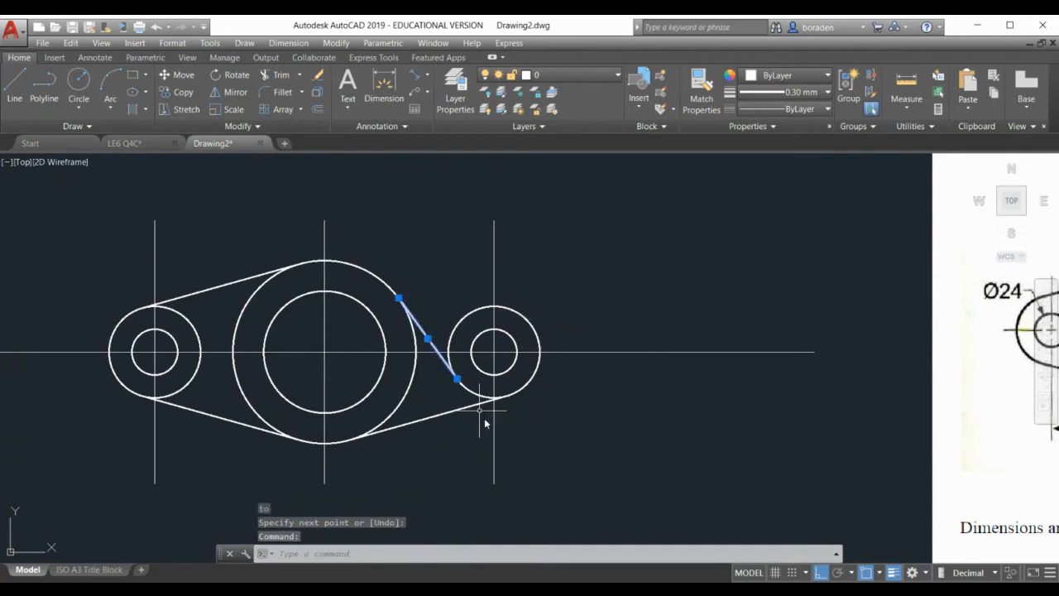
key("Delete")
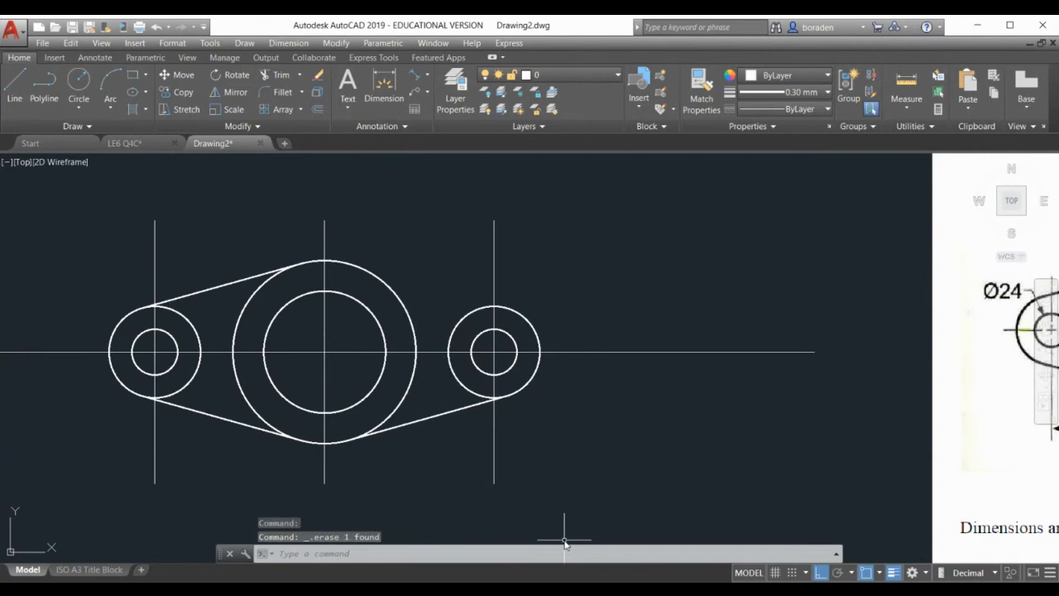
Redraw a TAN-to-TAN line from the big circle's upper right to the right circle's top
left_click(16, 86)
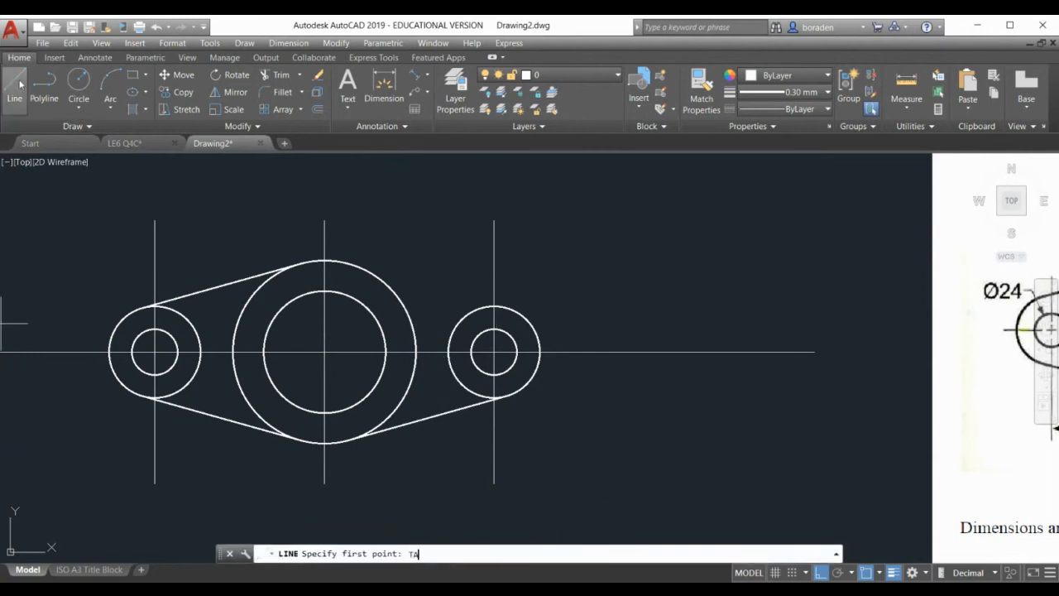
type("TAN")
key("Return")
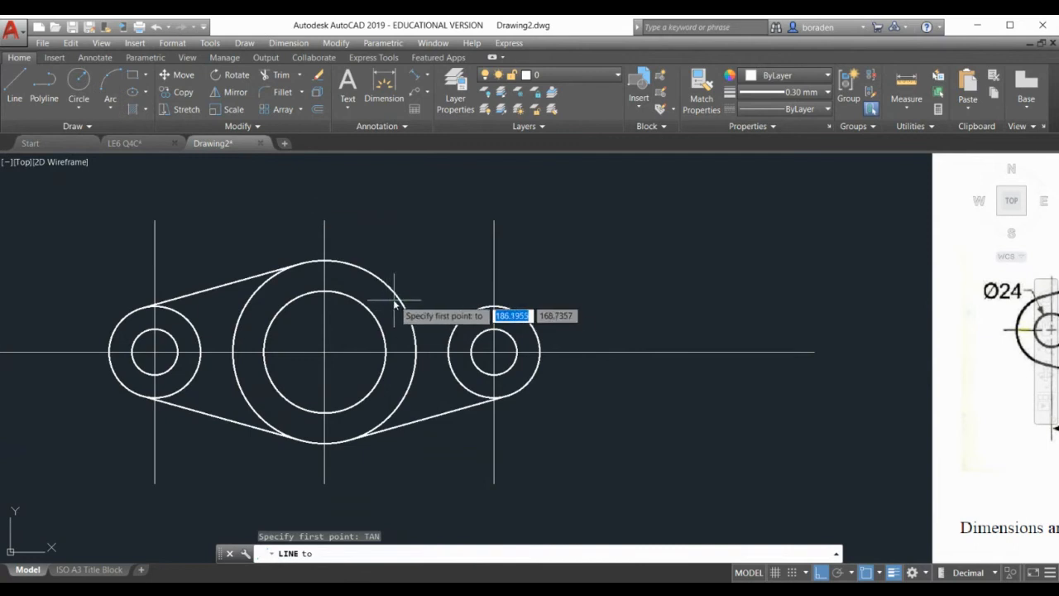
left_click(379, 278)
type("TAN")
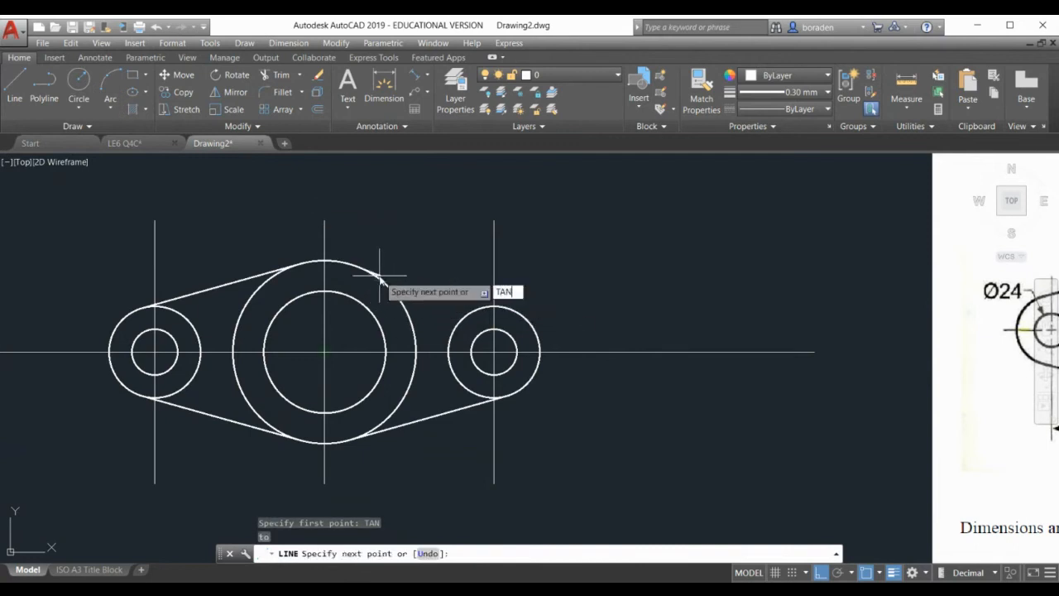
key("Return")
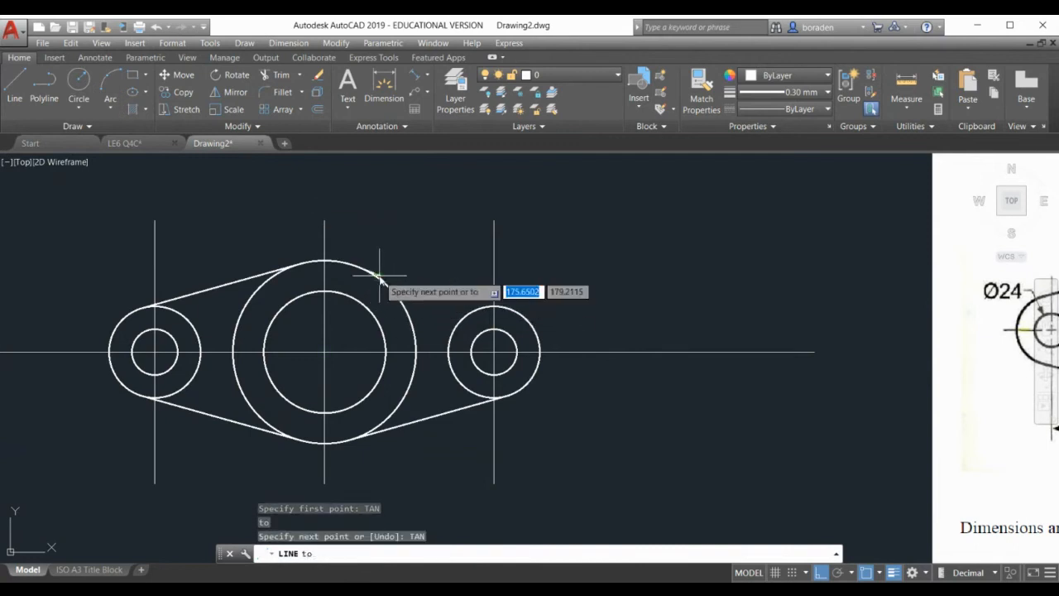
left_click(480, 310)
key("Return")
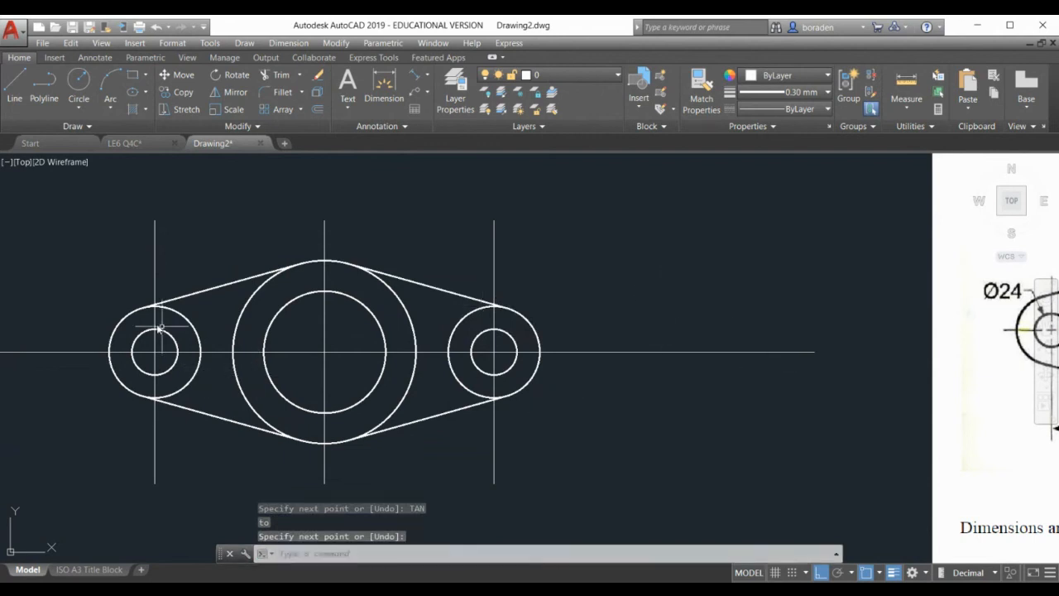
scroll(319, 308, "down", 2)
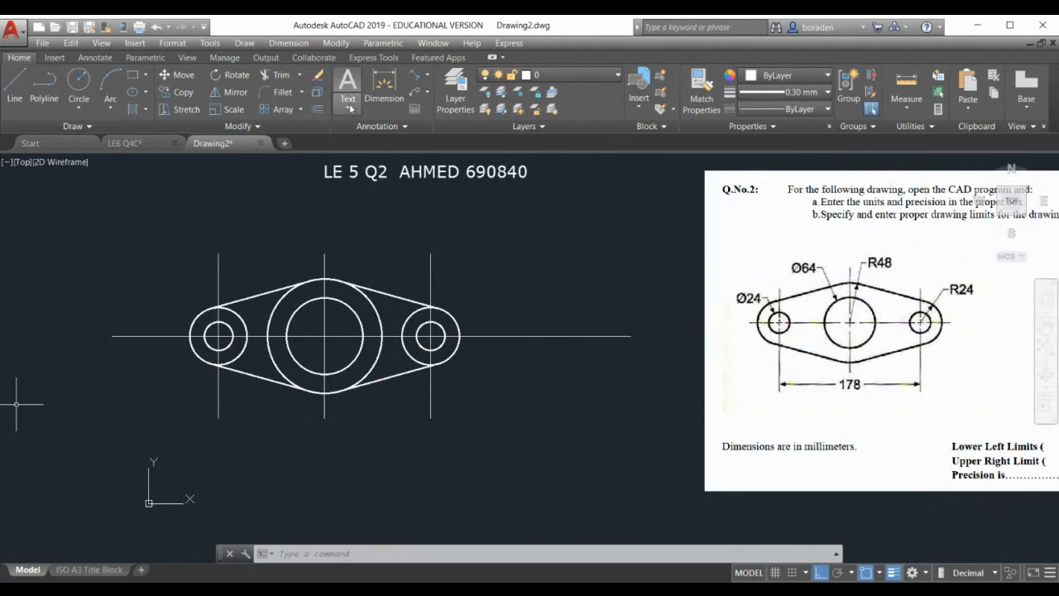
Trim the big circle's upper-left, lower-left and lower-right arcs using all objects as cutting edges
left_click(280, 75)
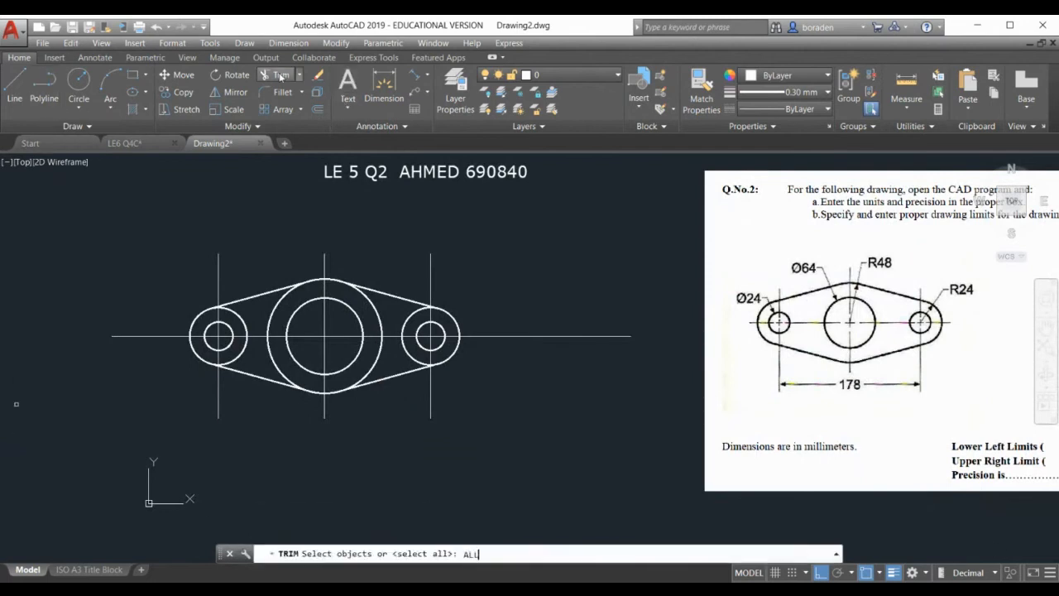
type("ALL")
key("Return")
key("Return")
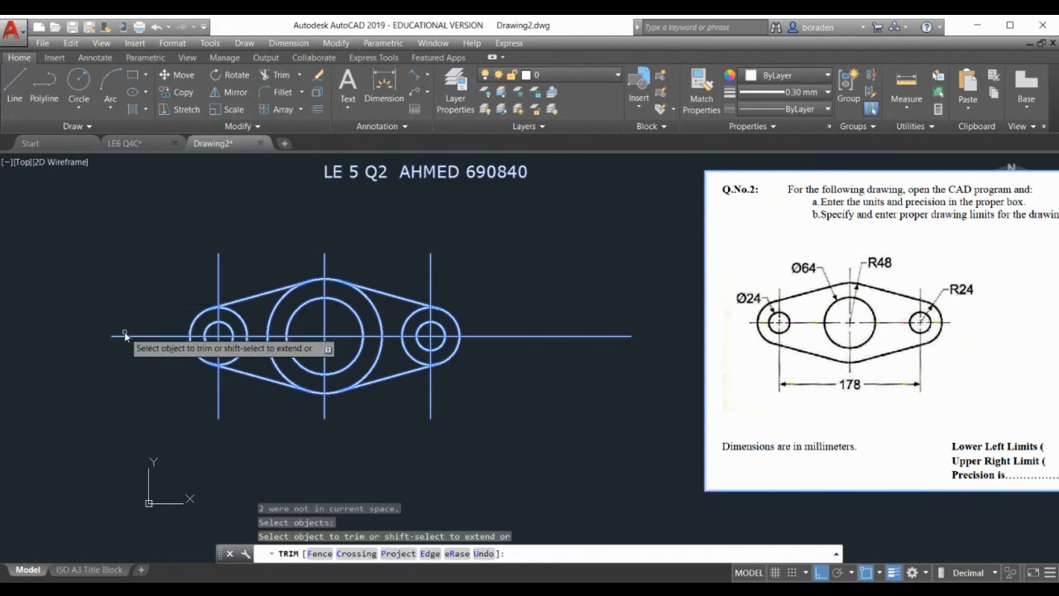
left_click(272, 308)
left_click(281, 373)
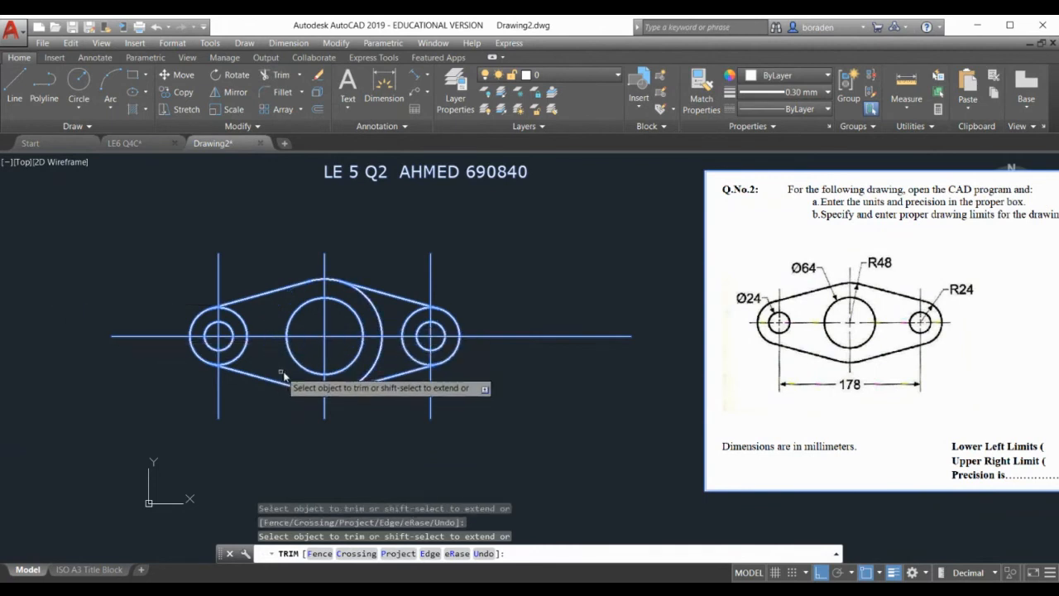
left_click(366, 371)
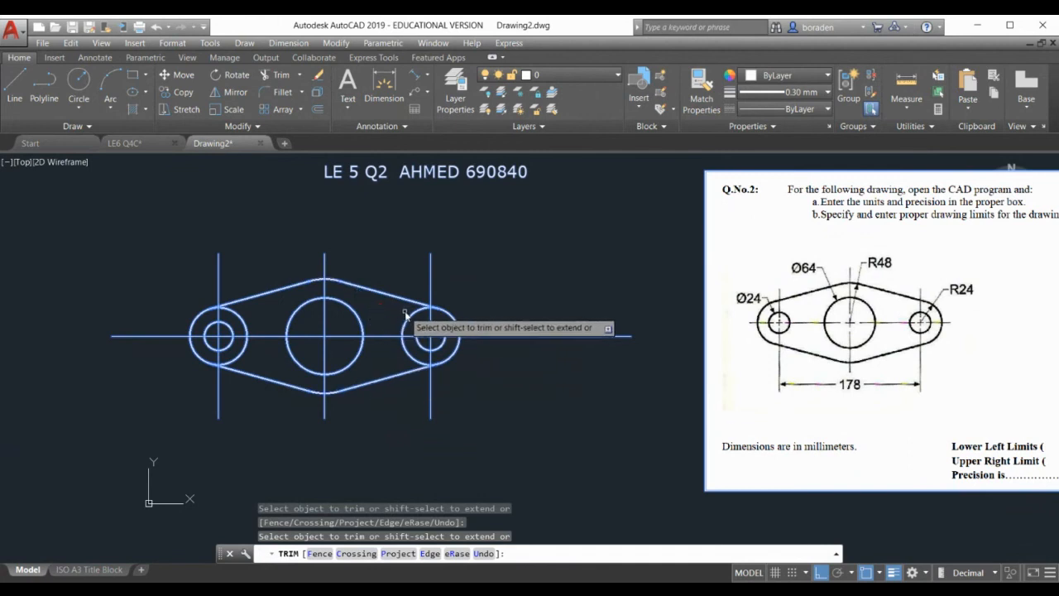
scroll(438, 318, "up", 8)
scroll(406, 223, "up", 4)
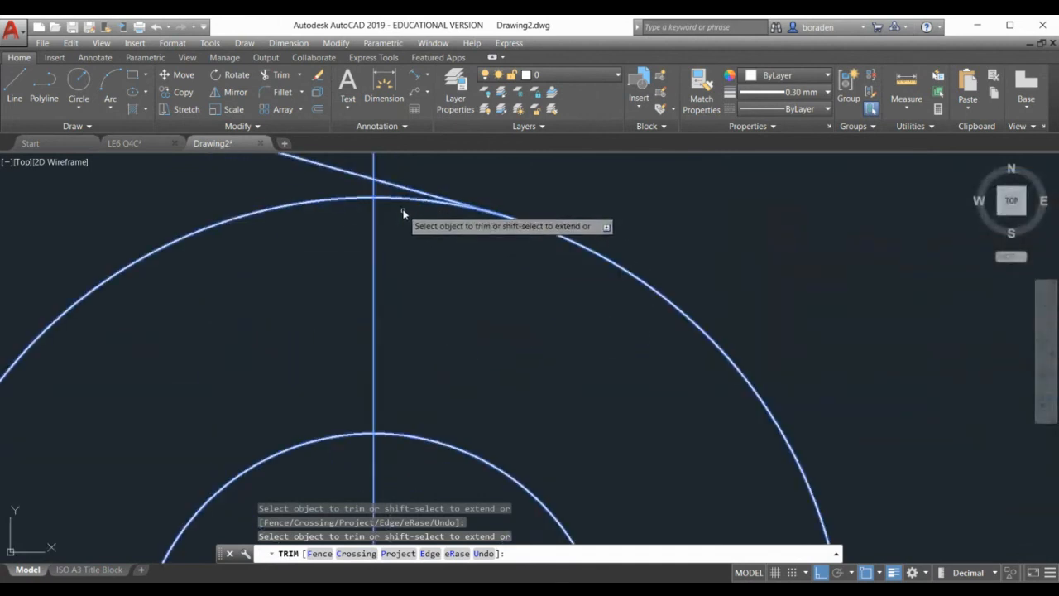
scroll(401, 198, "down", 10)
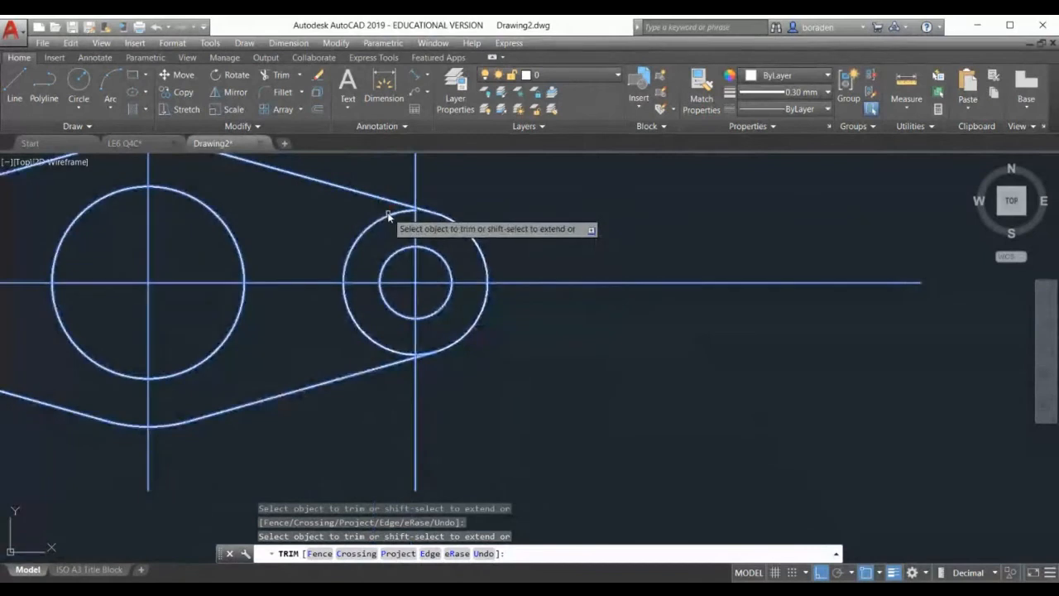
scroll(418, 356, "up", 10)
Trim the end circles' leftover arcs at the top and bottom tangents
left_click(411, 356)
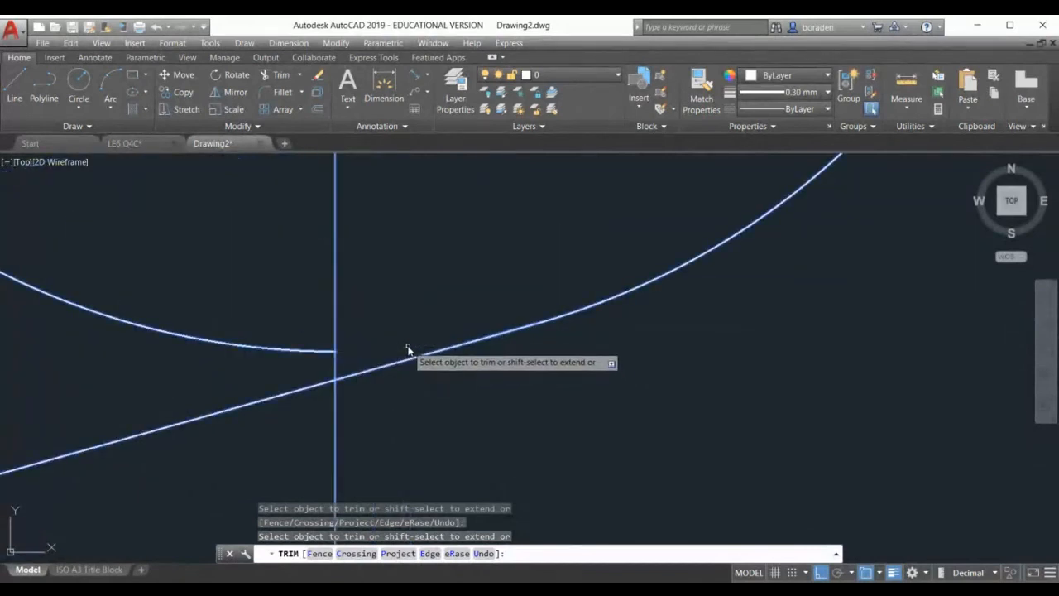
scroll(719, 418, "down", 12)
scroll(500, 335, "up", 10)
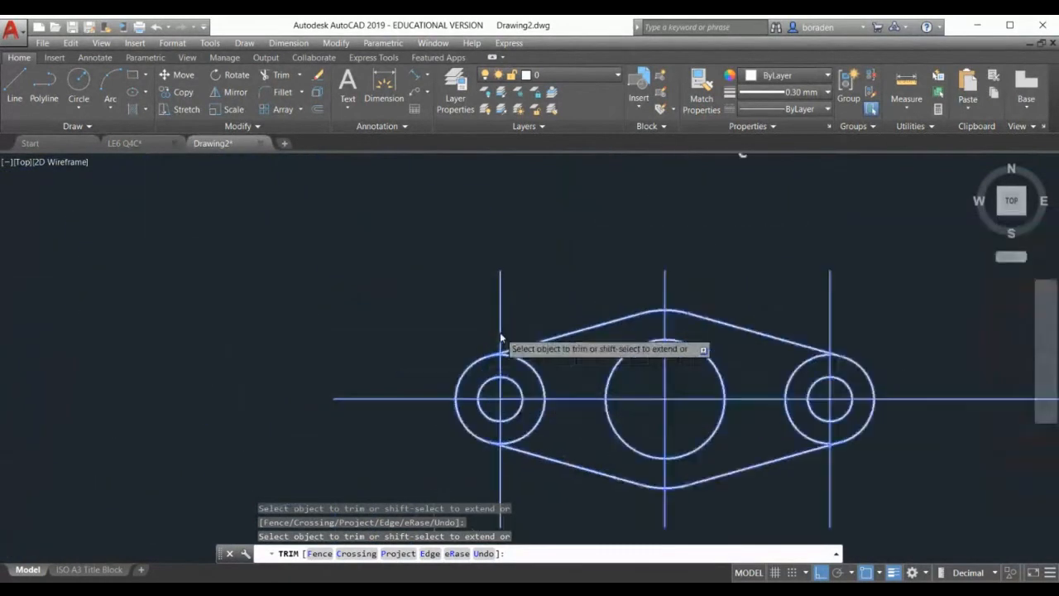
left_click(467, 428)
scroll(356, 339, "down", 10)
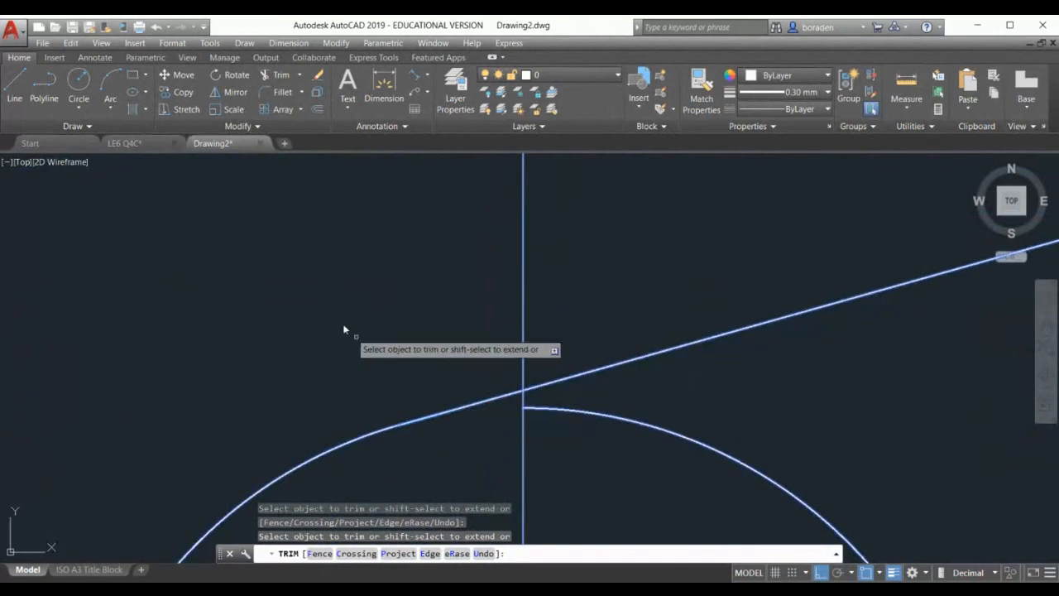
scroll(351, 413, "up", 10)
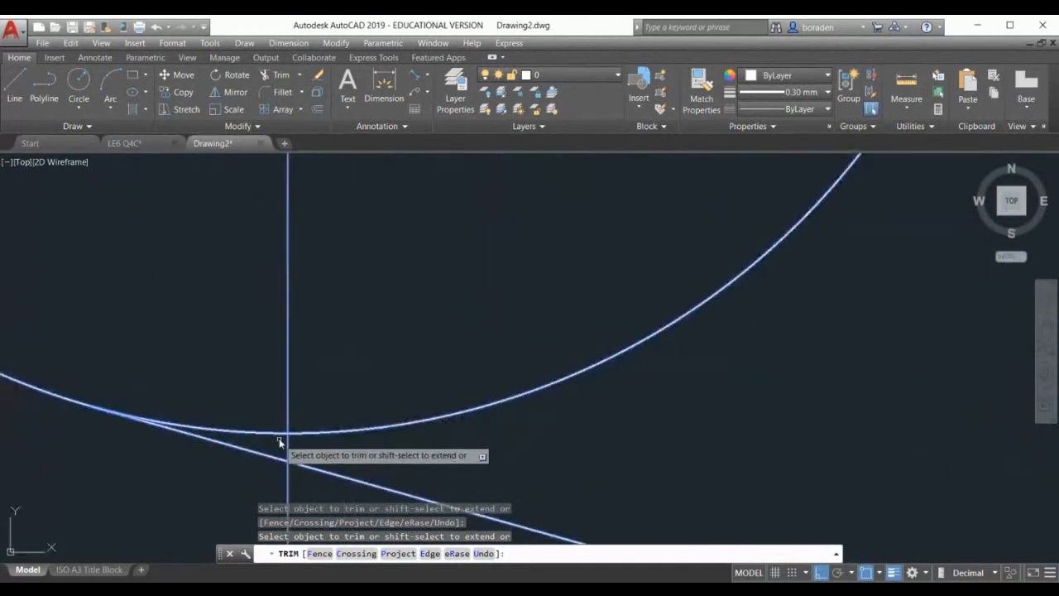
left_click(215, 438)
scroll(217, 438, "down", 10)
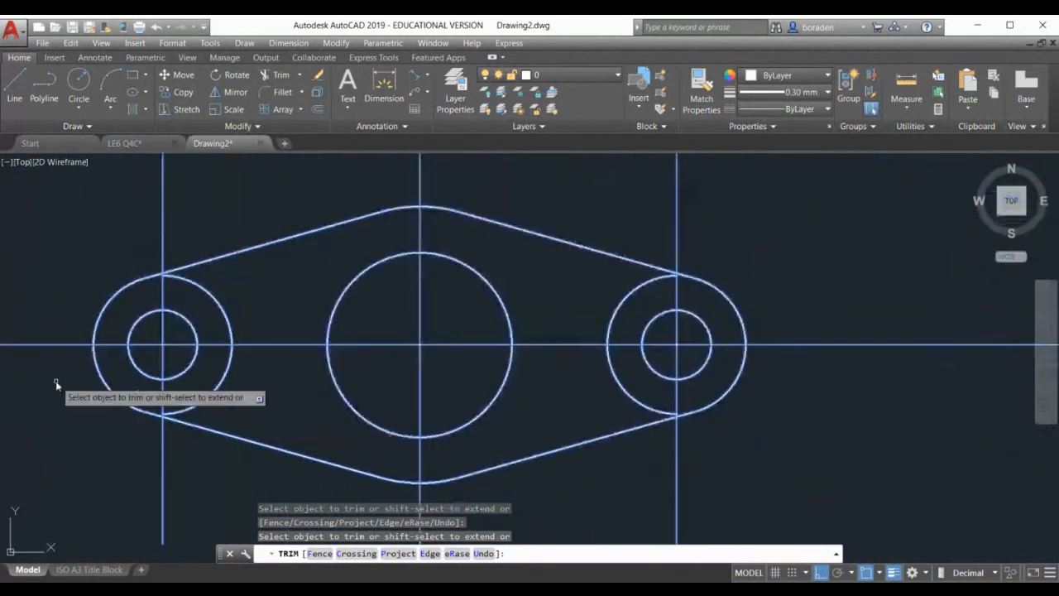
key("Escape")
Delete the remaining inner arcs of the left and right end circles
left_click(209, 397)
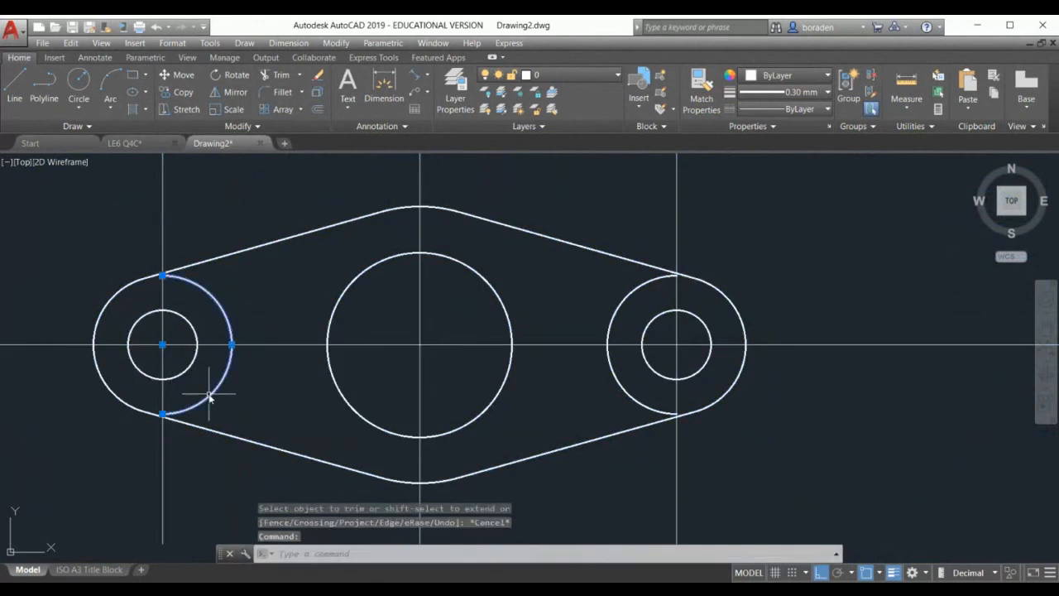
key("Delete")
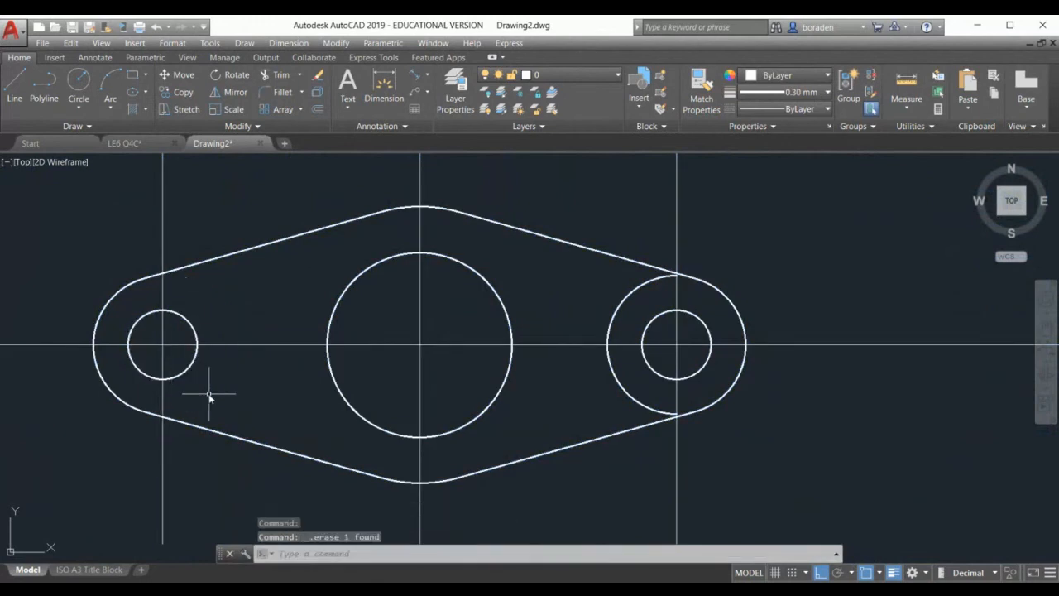
left_click(621, 389)
key("Delete")
scroll(435, 367, "down", 2)
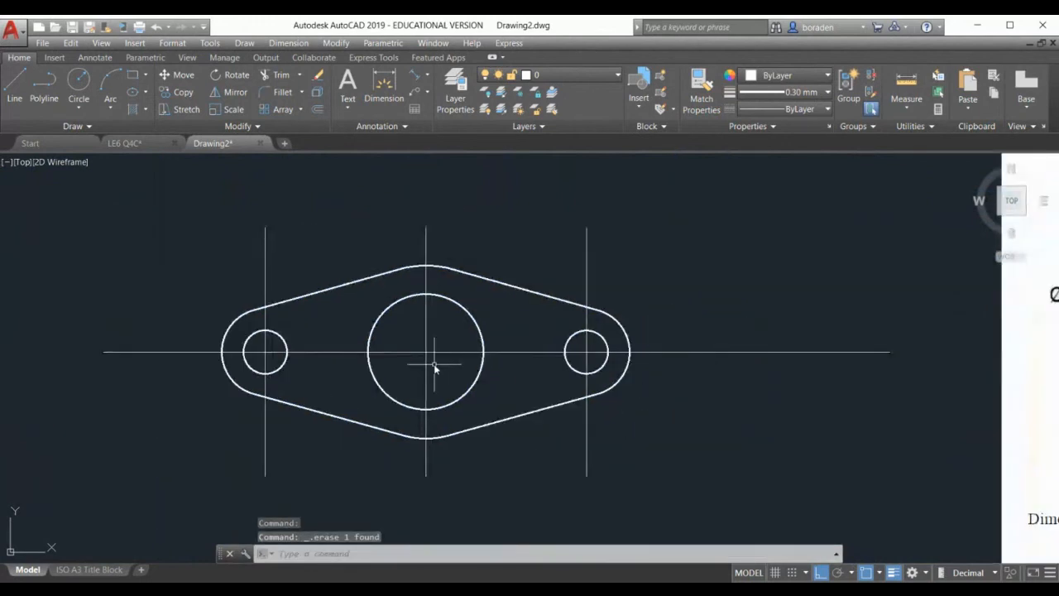
scroll(316, 352, "down", 2)
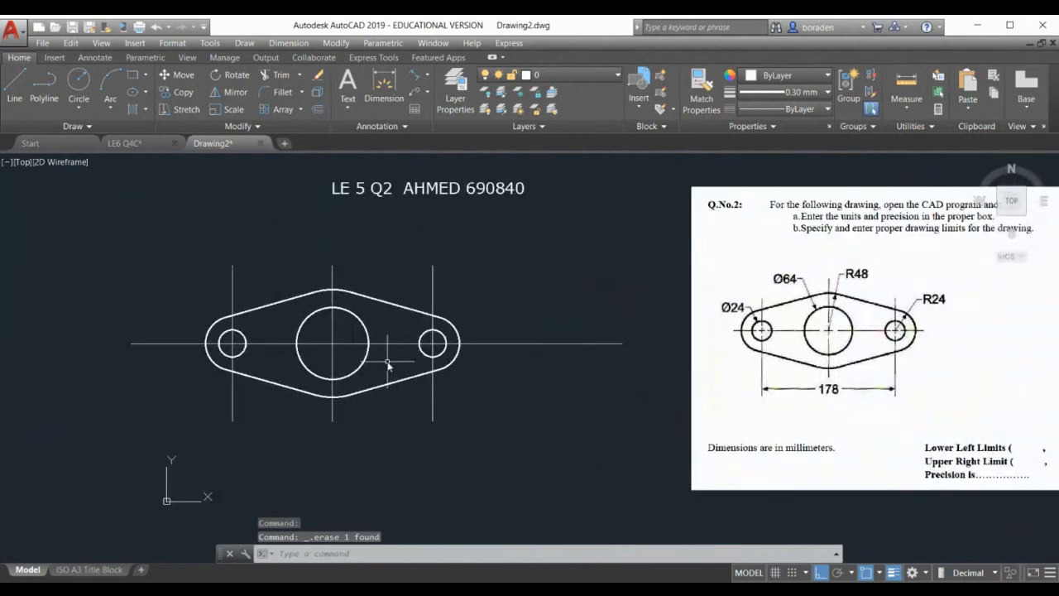
Select the centerlines around the central circle, then clear the selection
left_click(354, 331)
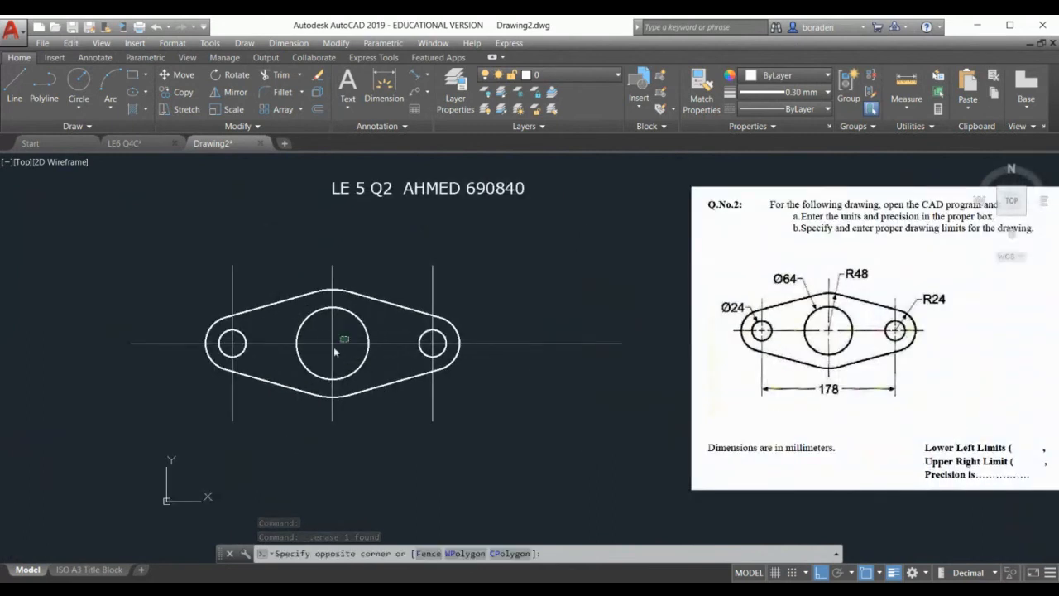
left_click(319, 358)
left_click(448, 298)
left_click(422, 293)
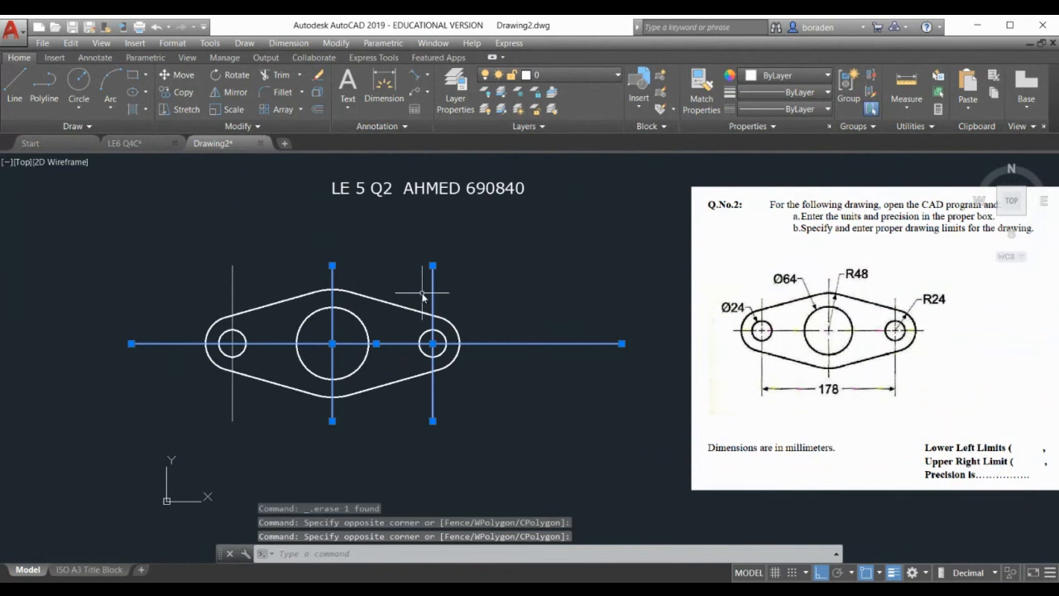
left_click(249, 281)
left_click(195, 285)
key("Escape")
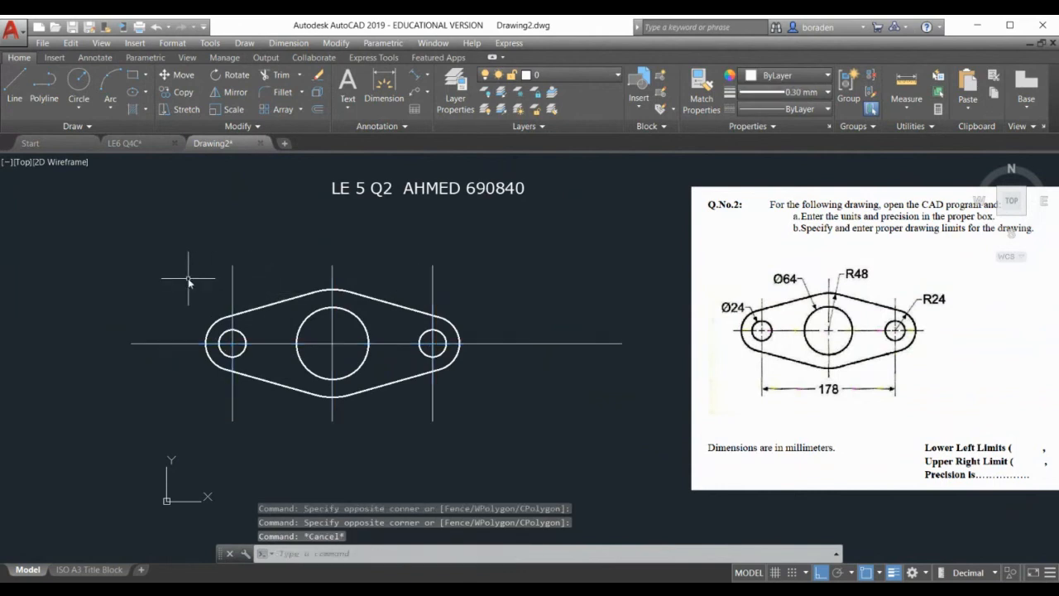
Make the right vertical and horizontal centerlines yellow (248,215,49)
left_click(789, 74)
left_click(793, 96)
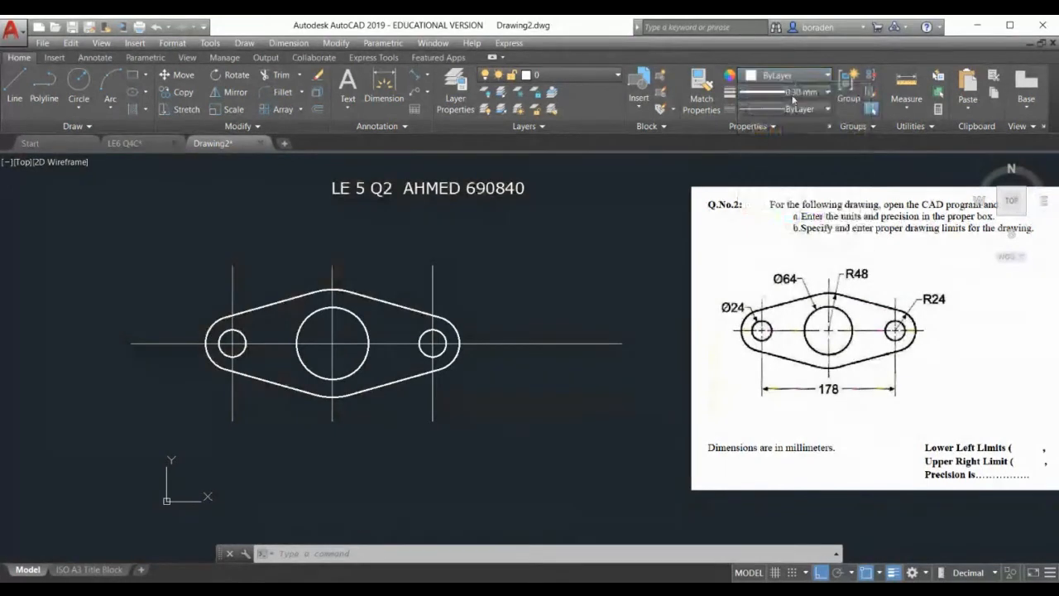
left_click(475, 275)
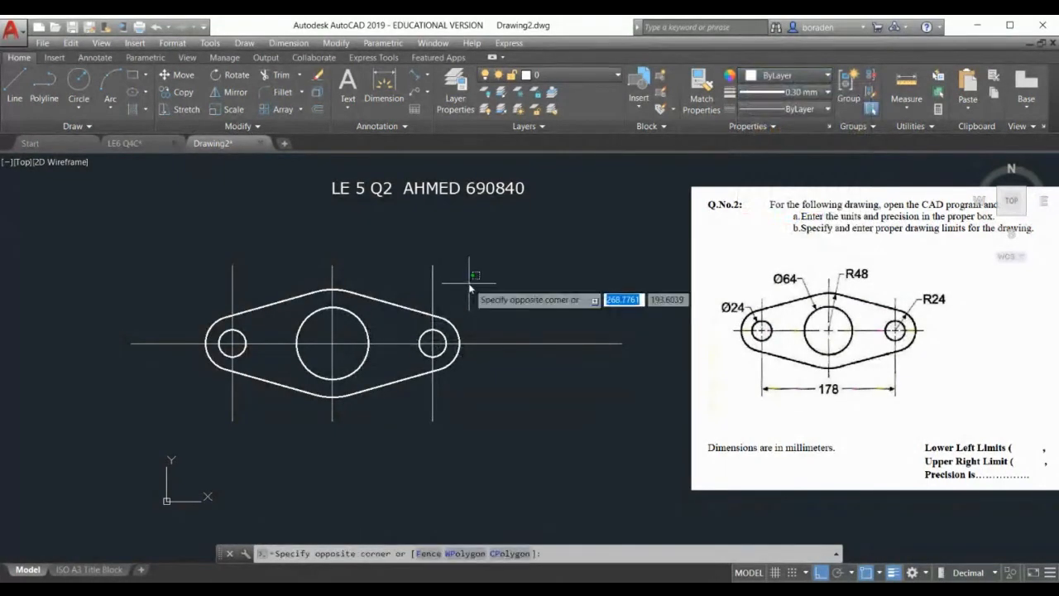
left_click(422, 273)
left_click(586, 326)
left_click(520, 402)
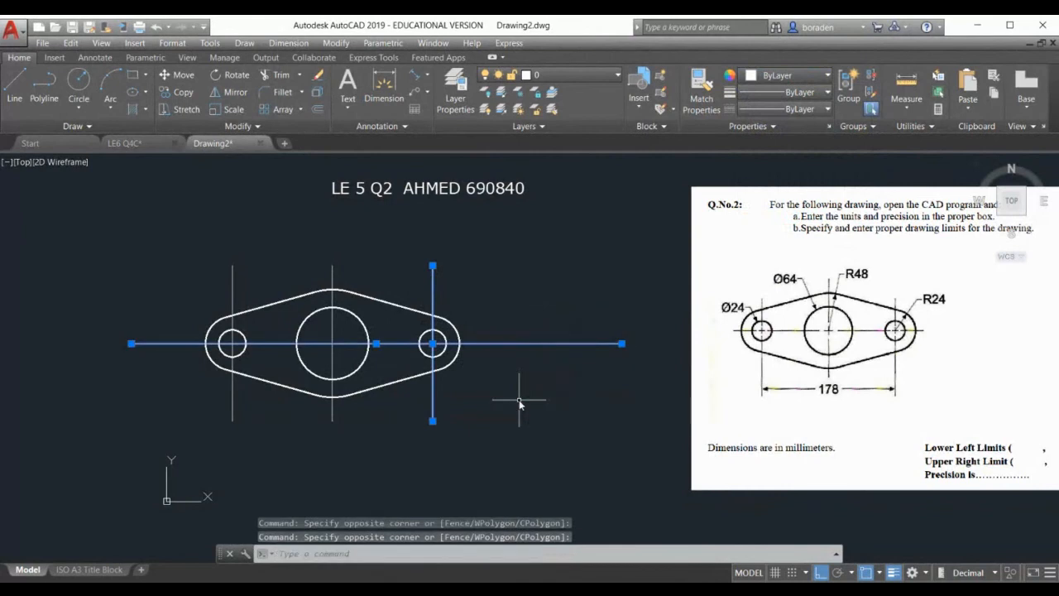
left_click(789, 74)
left_click(765, 148)
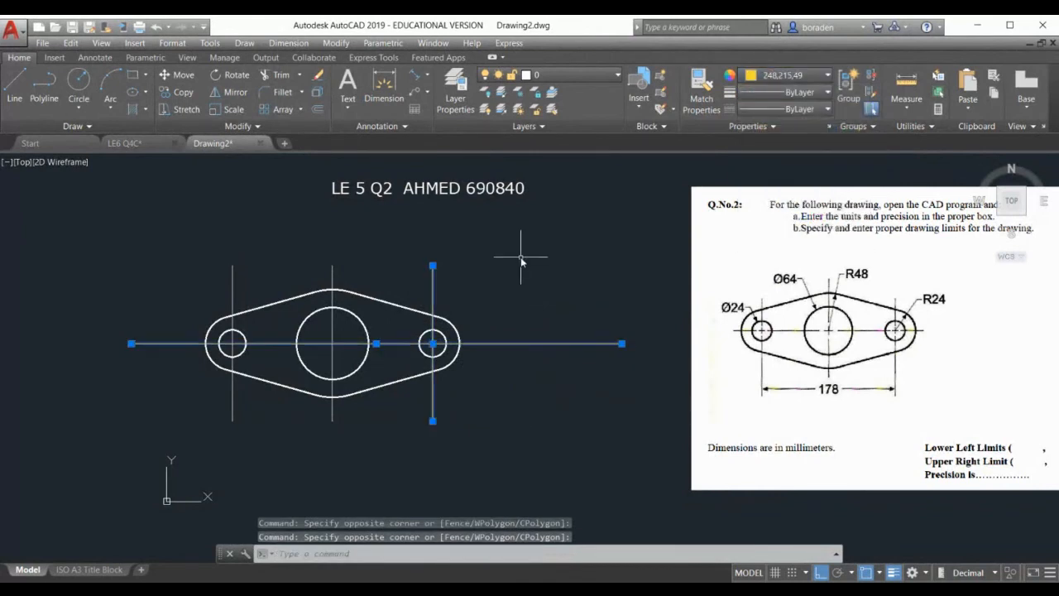
key("Escape")
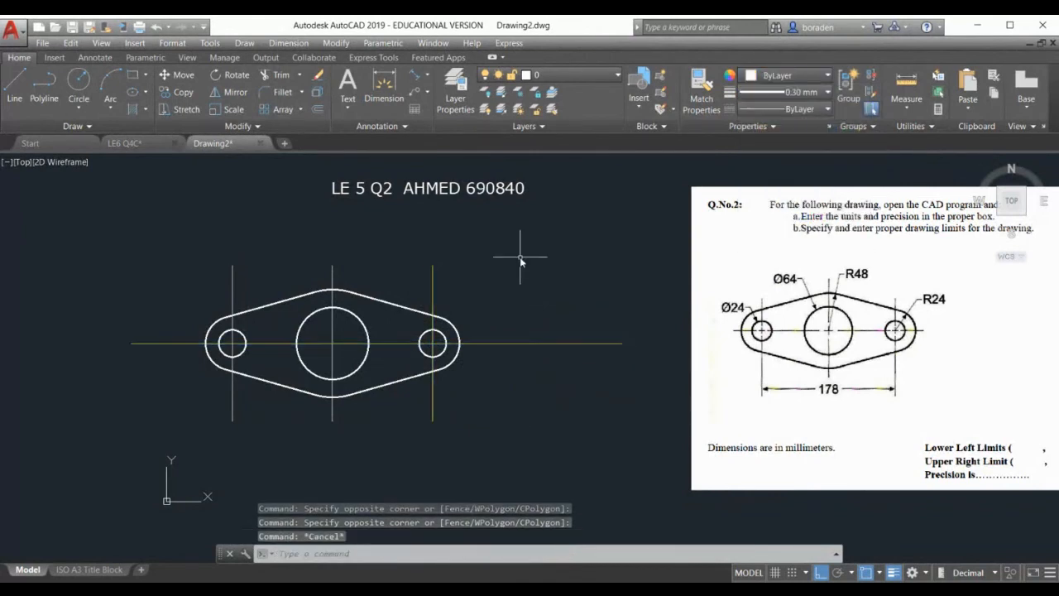
Check the lineweight list, leaving the lineweight unchanged
left_click(786, 92)
scroll(782, 192, "down", 2)
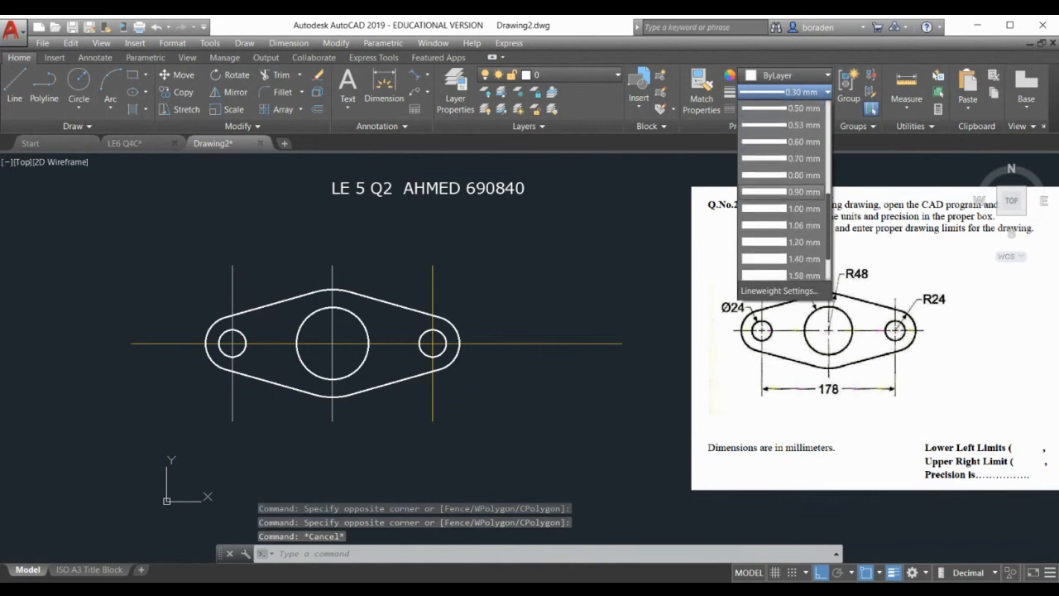
scroll(782, 191, "up", 6)
left_click(648, 198)
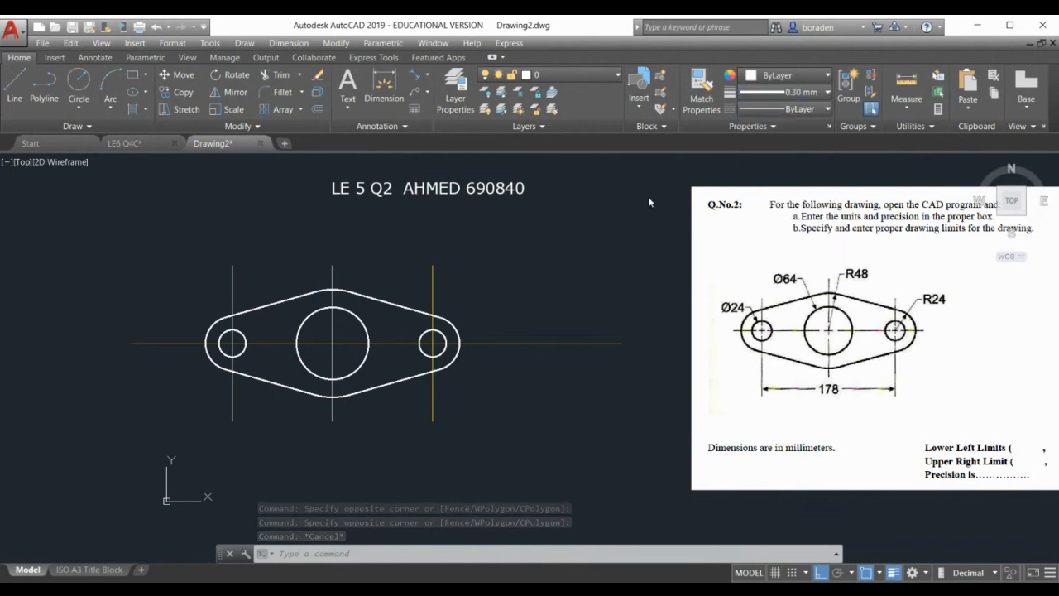
left_click(789, 109)
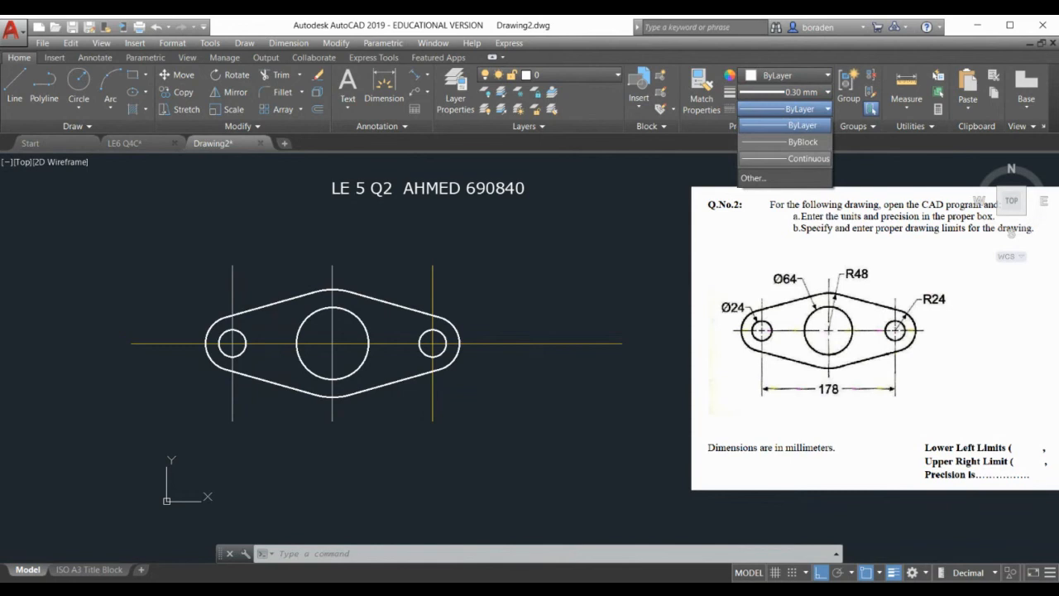
Load the CENTER2 linetype through the Linetype Manager
left_click(752, 177)
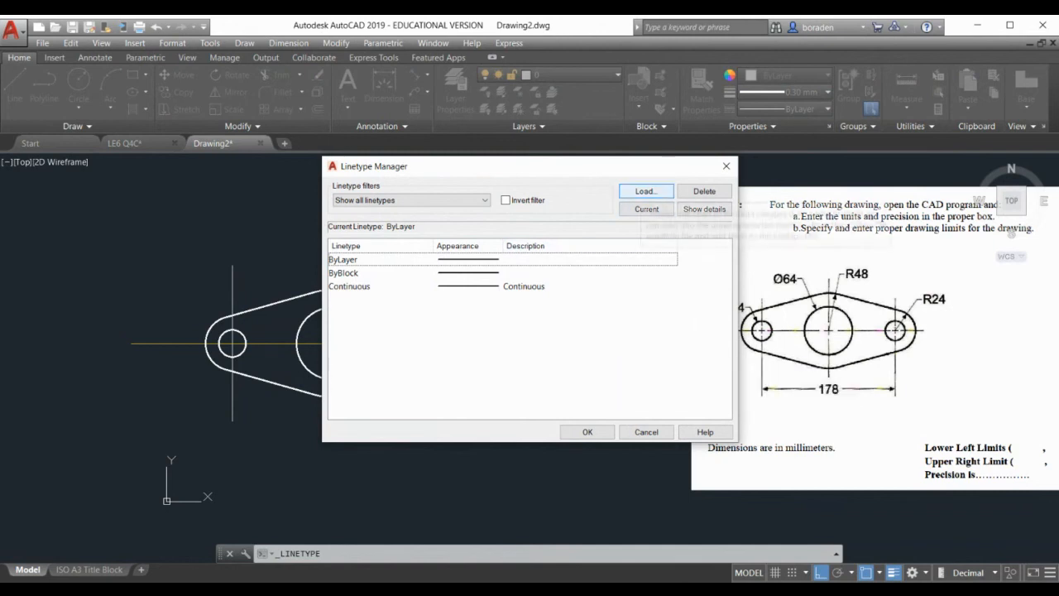
left_click(646, 191)
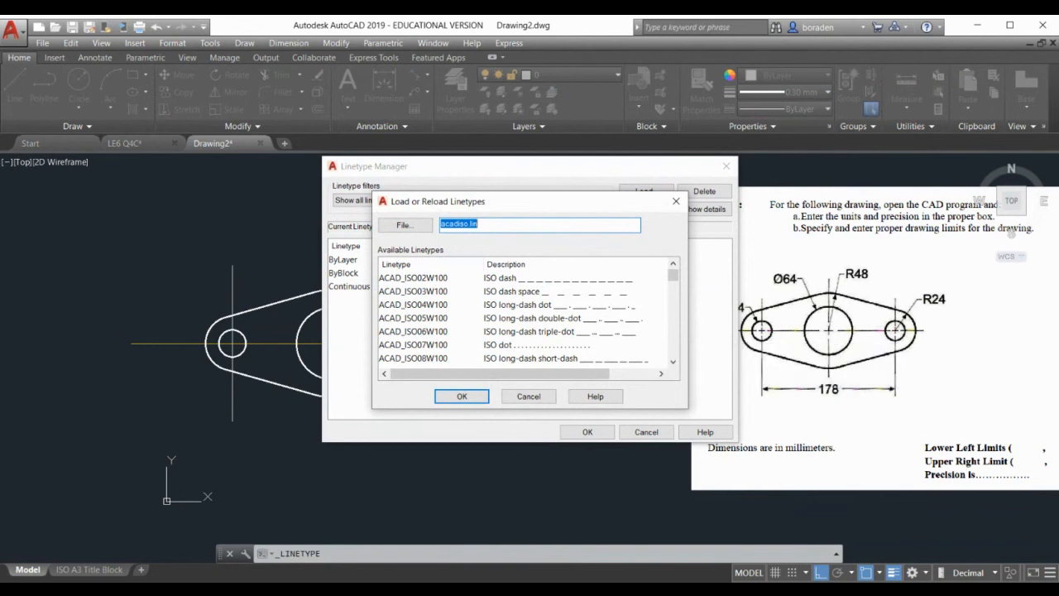
left_click(412, 319)
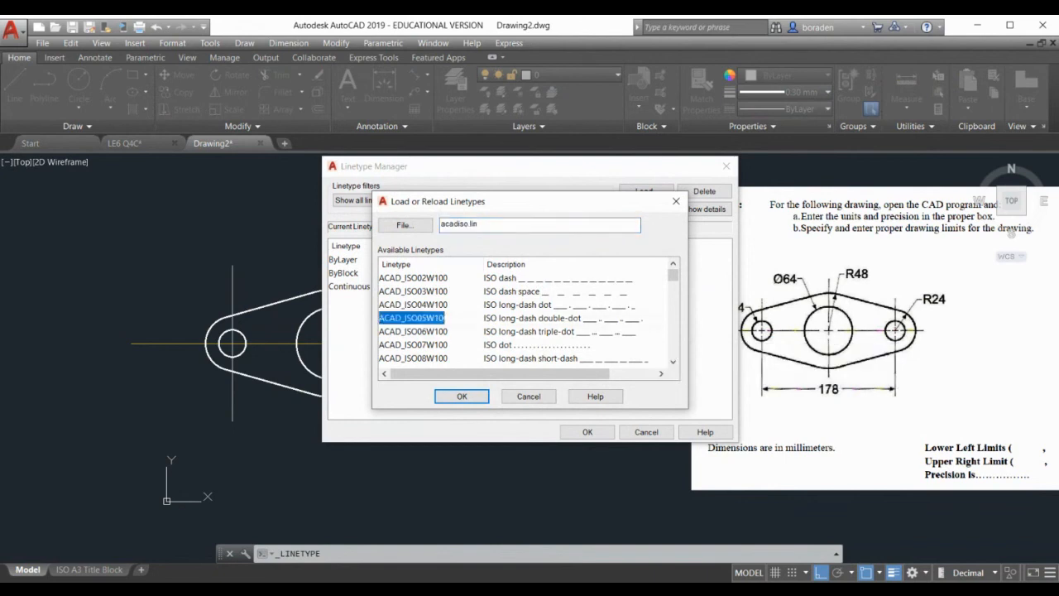
left_click(411, 277)
left_click(412, 331)
key("c")
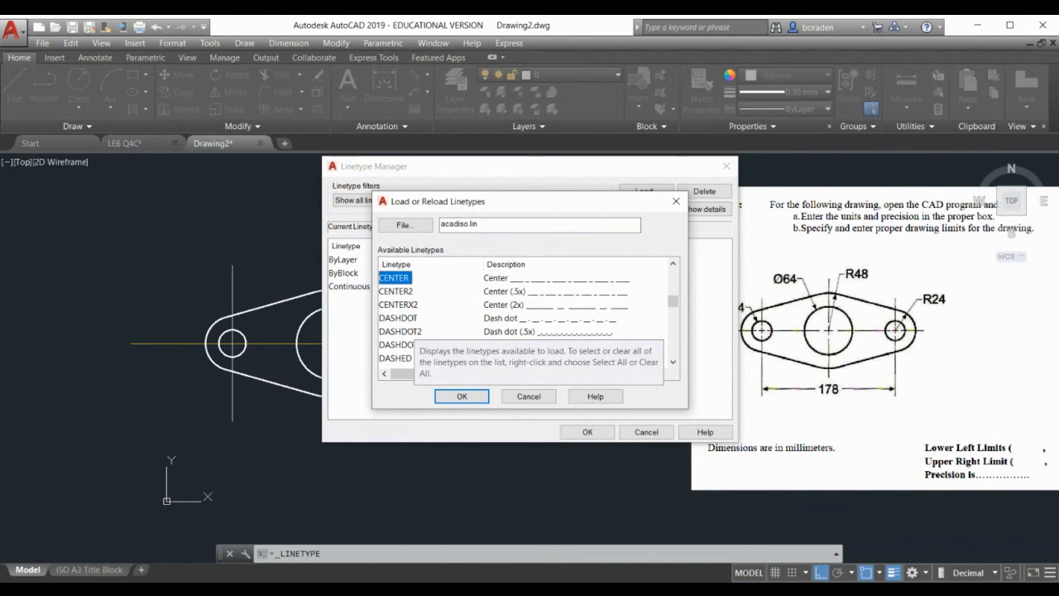
left_click(397, 292)
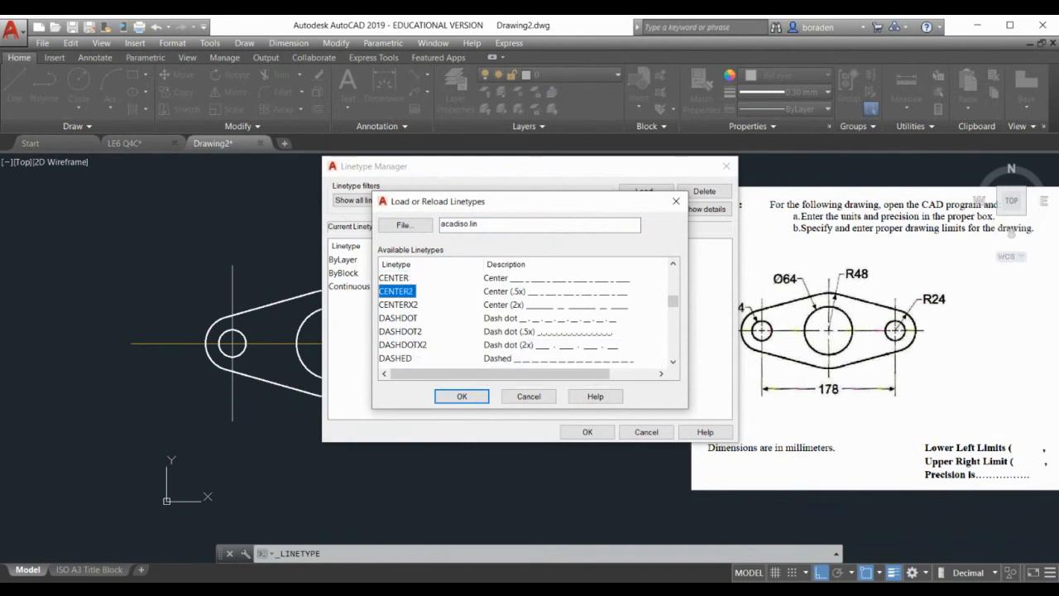
left_click(395, 278)
left_click(397, 291)
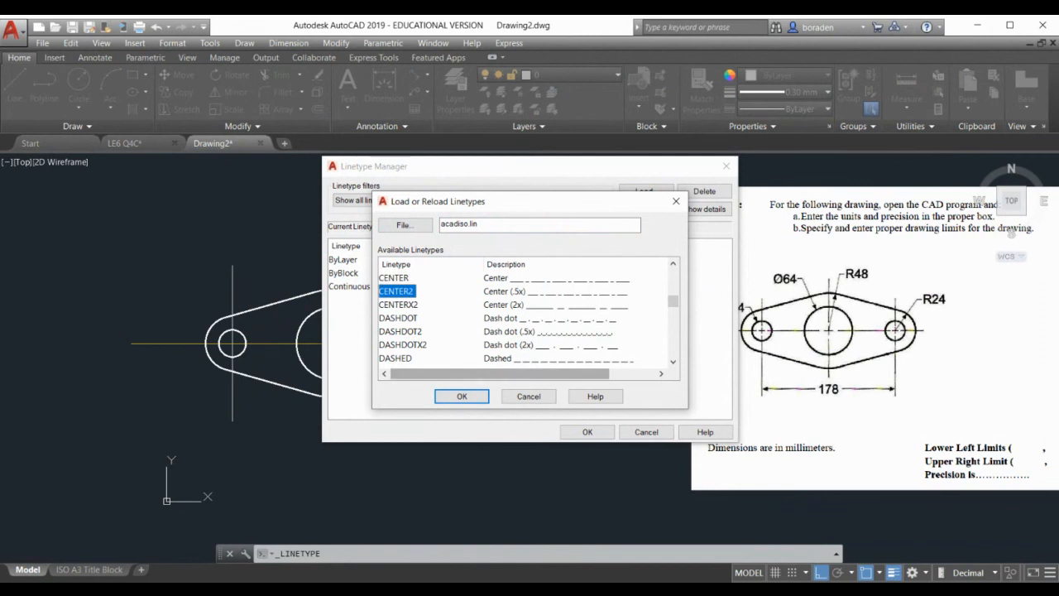
left_click(399, 304)
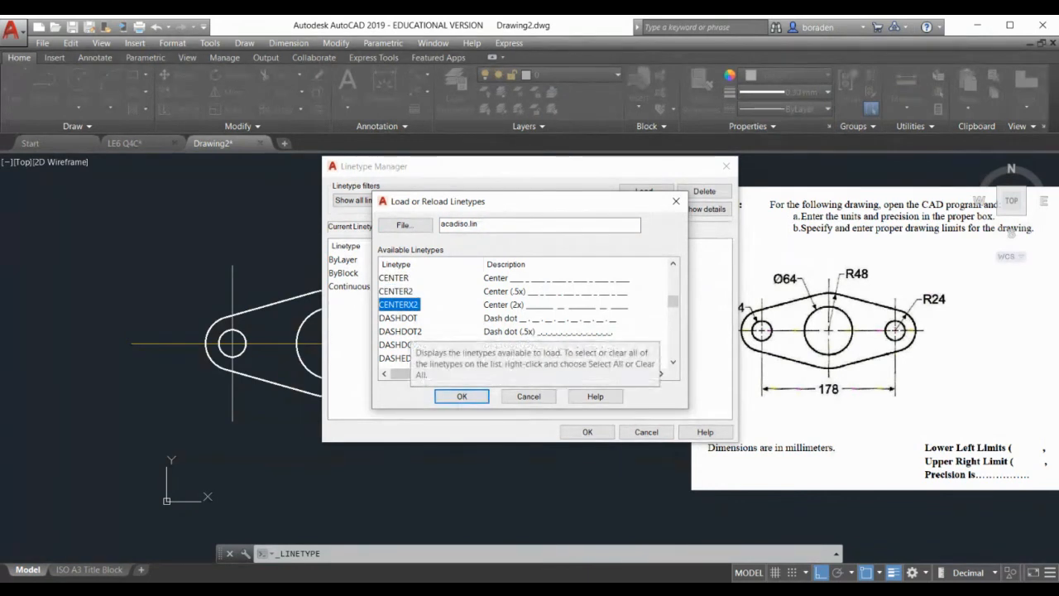
left_click(395, 278)
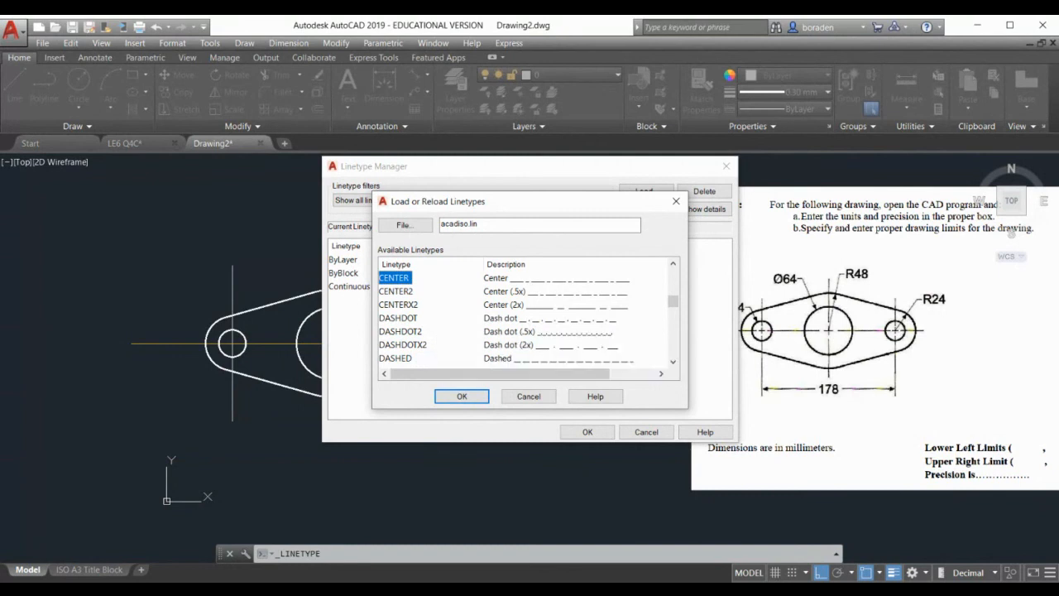
left_click(396, 291)
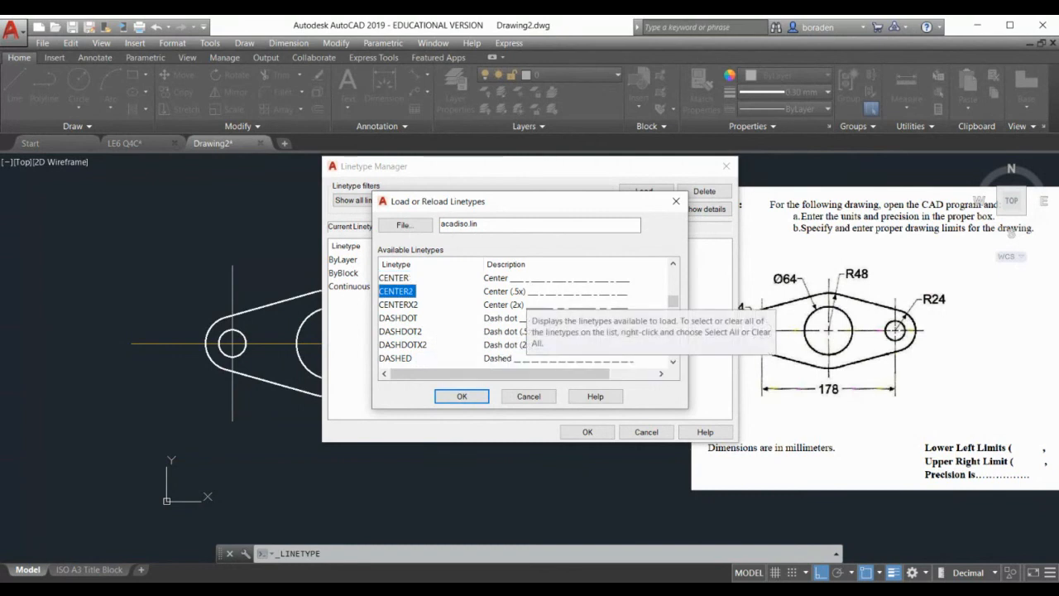
left_click(462, 396)
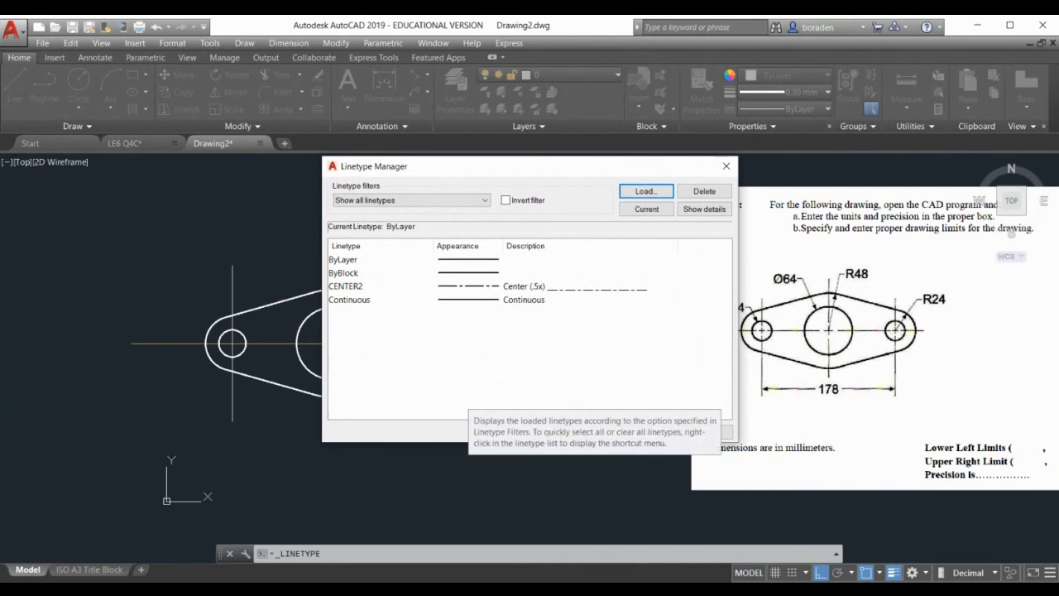
Load the HIDDEN2 linetype and review both loaded linetypes
left_click(646, 191)
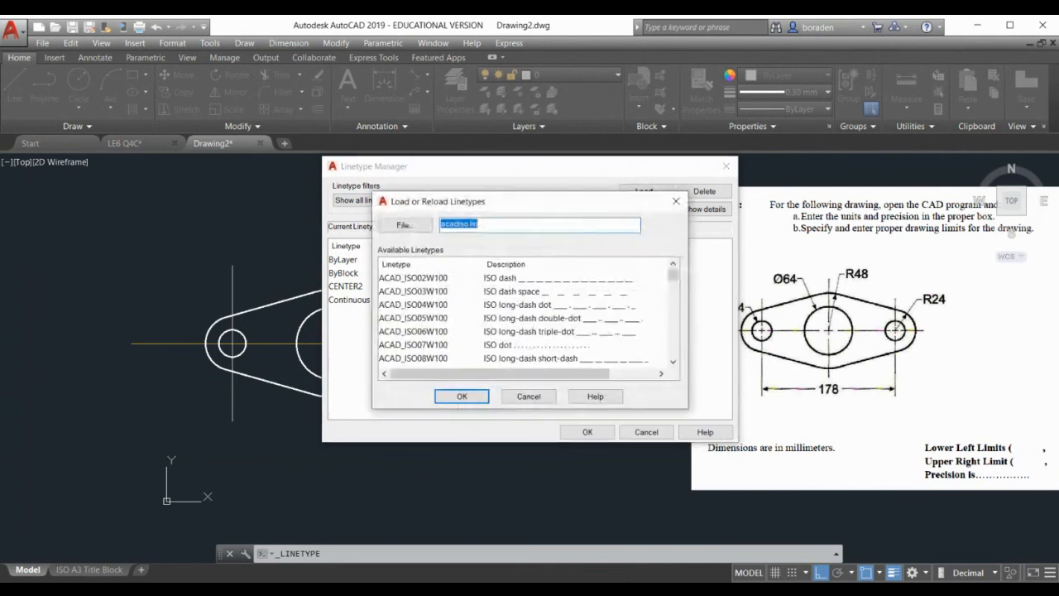
left_click(428, 330)
key("h")
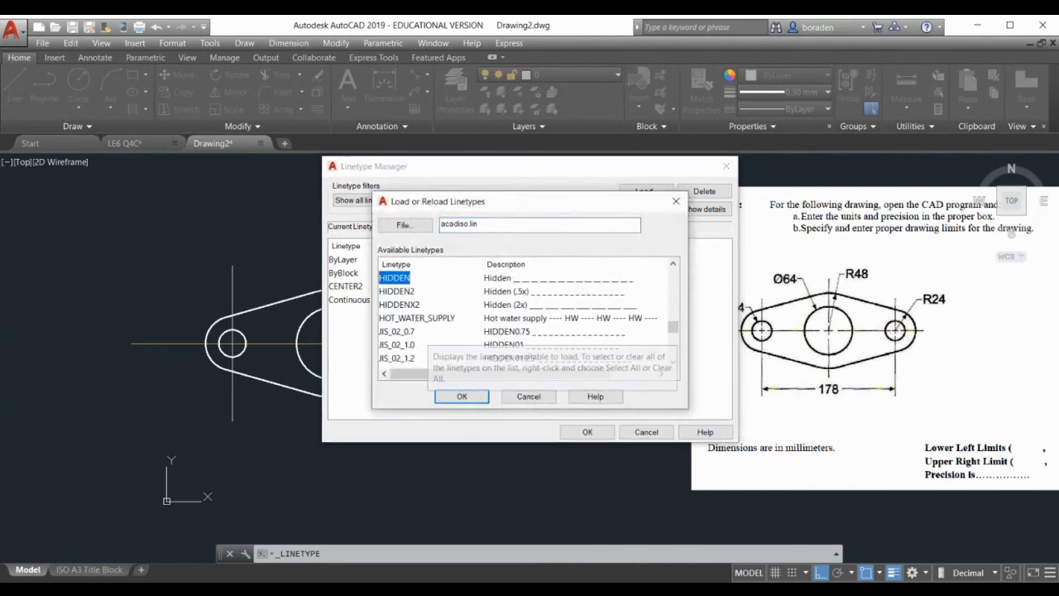
scroll(525, 318, "up", 1)
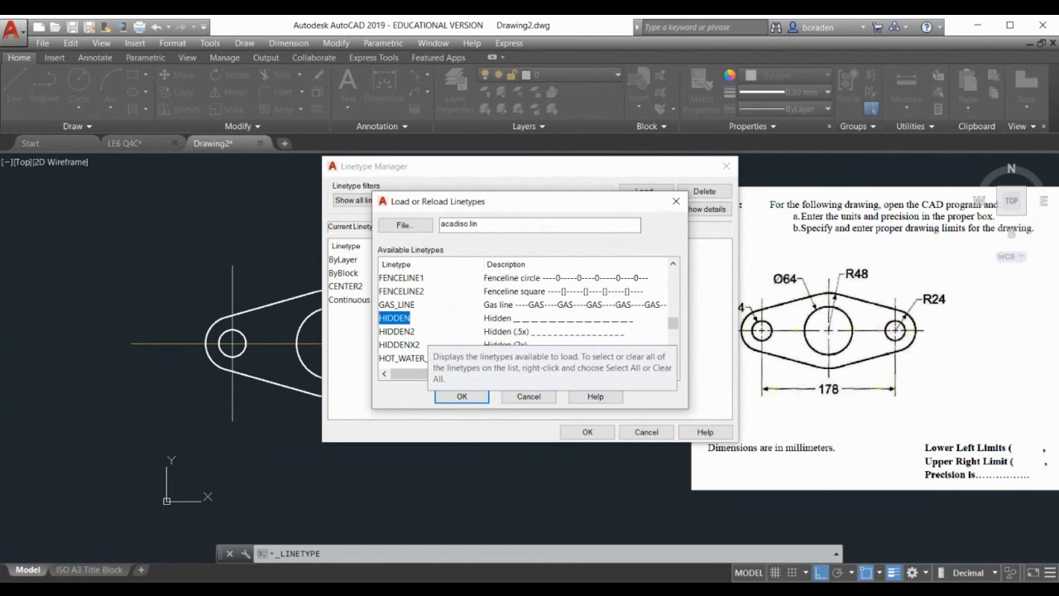
left_click(421, 331)
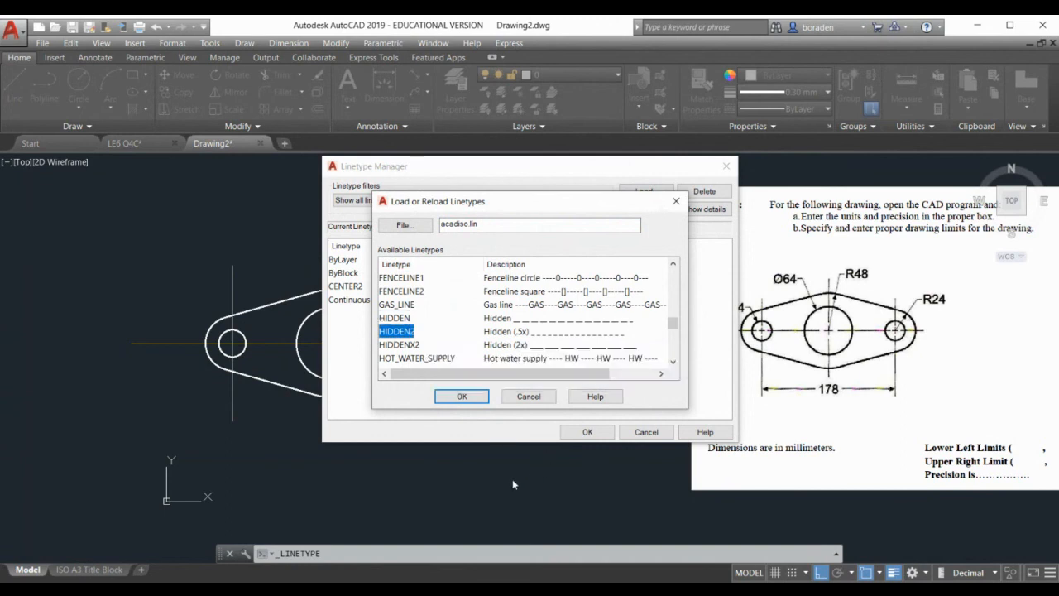
left_click(461, 396)
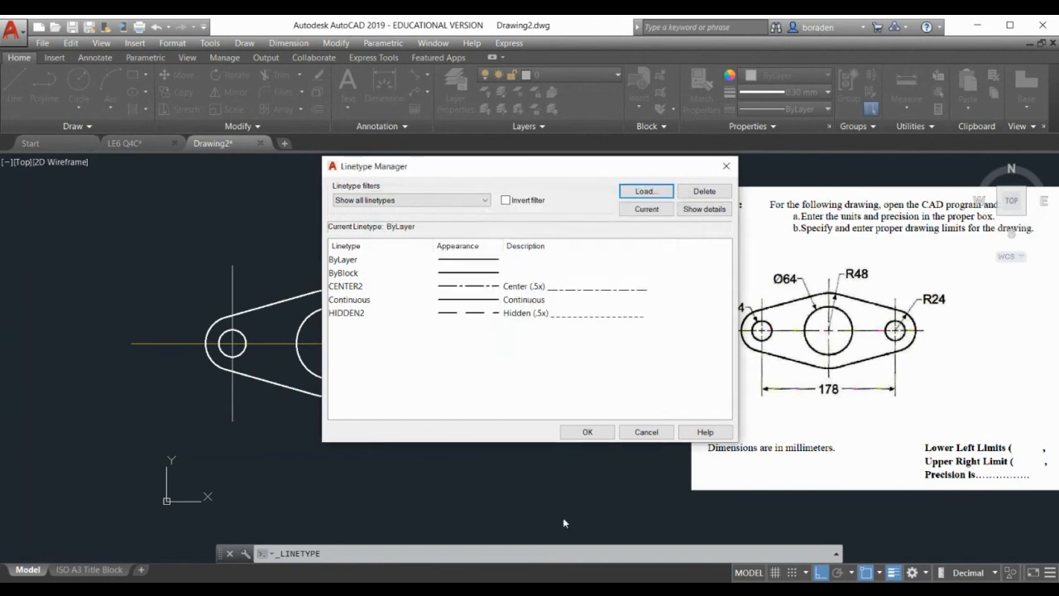
left_click(519, 286)
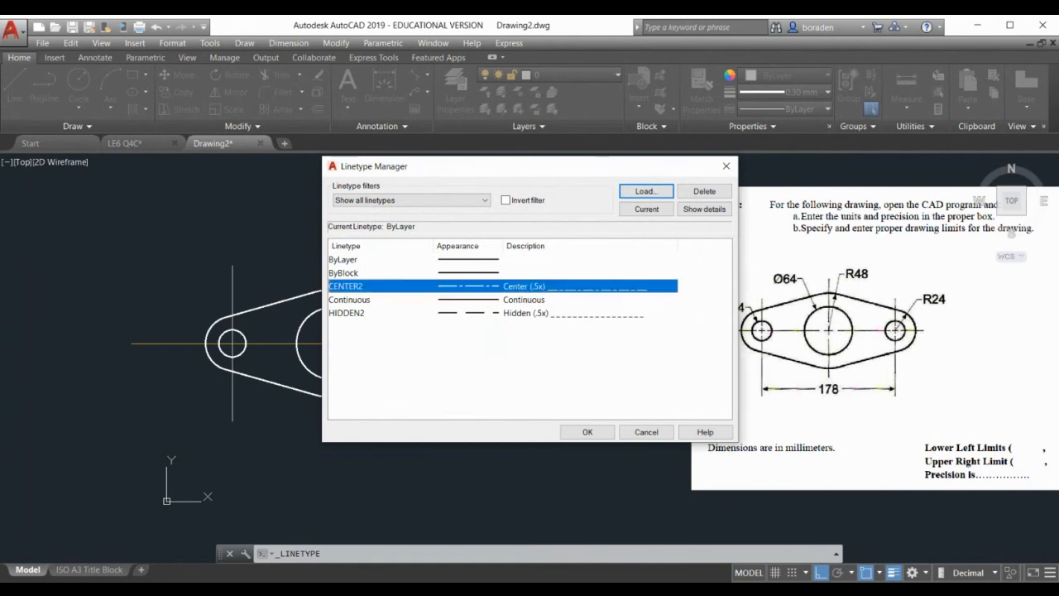
left_click(513, 313)
Close the Linetype Manager, keeping CENTER2 and HIDDEN2 loaded
left_click(584, 431)
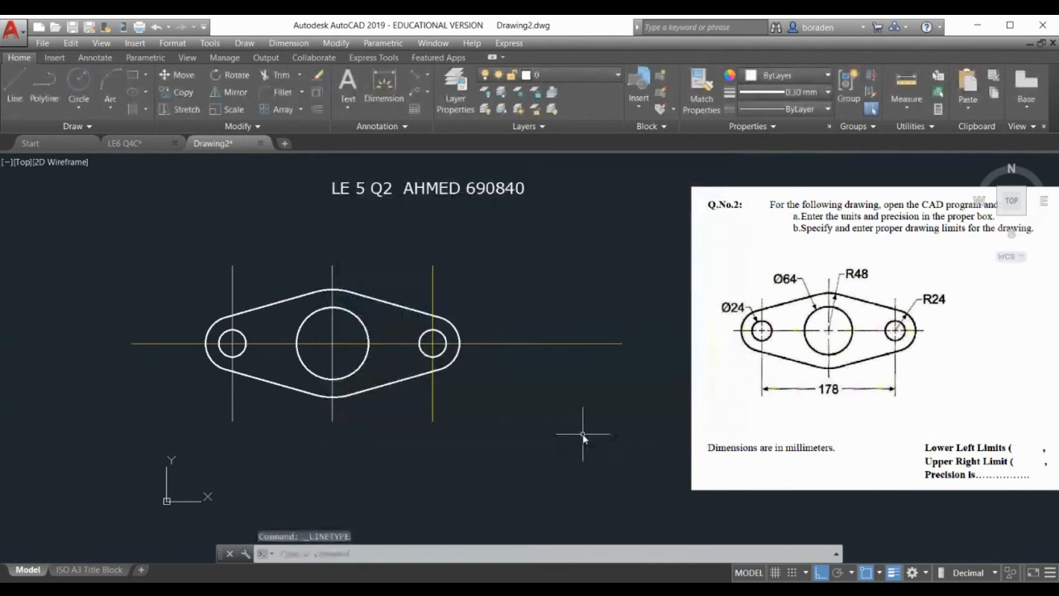
left_click(788, 108)
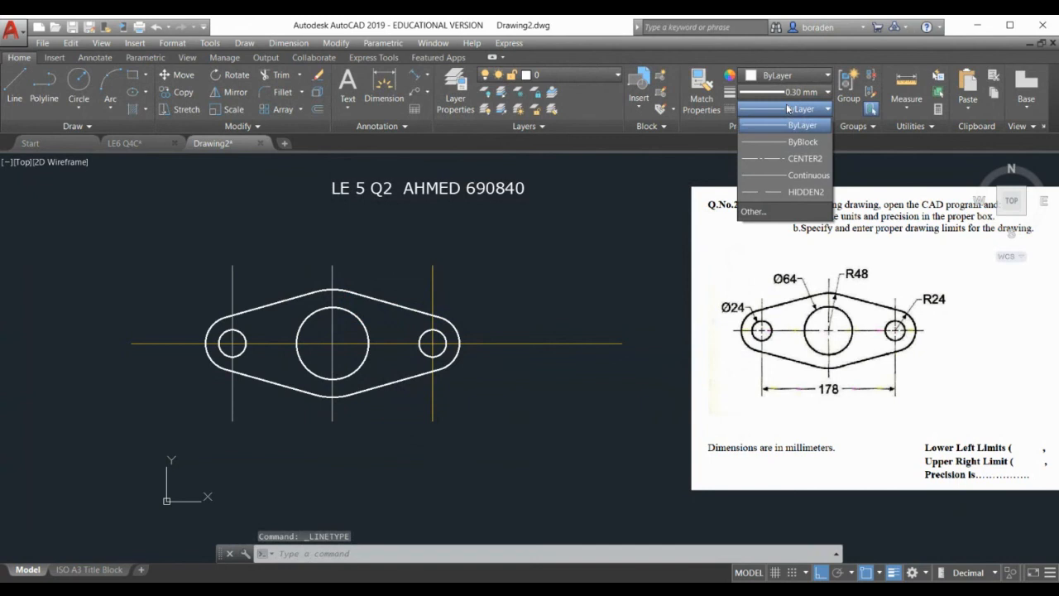
left_click(537, 258)
Give the horizontal and three vertical centerlines the CENTER2 linetype
left_click(579, 309)
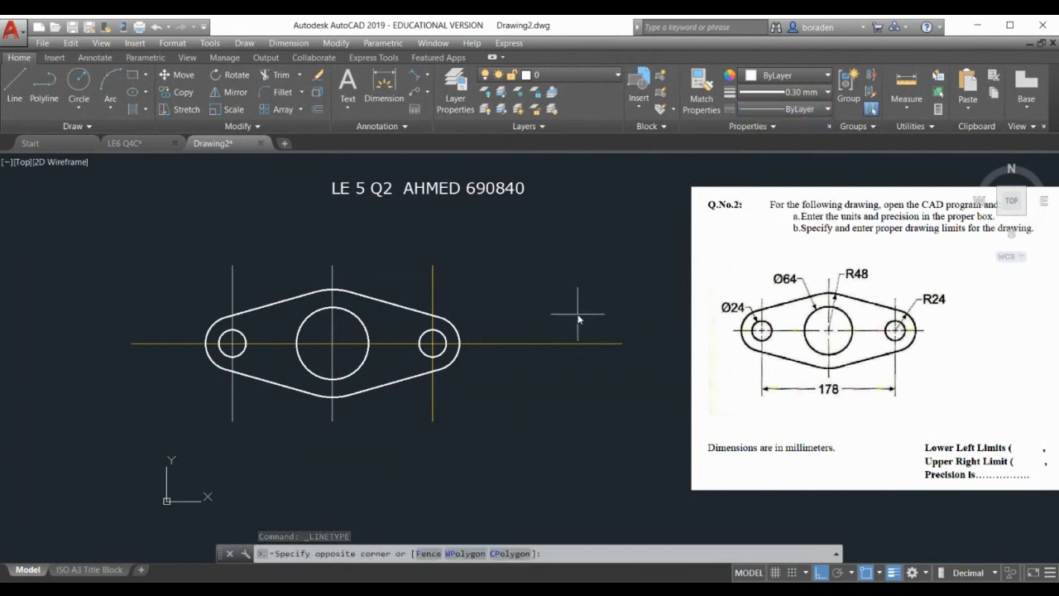
left_click(524, 385)
left_click(460, 285)
left_click(412, 278)
left_click(371, 268)
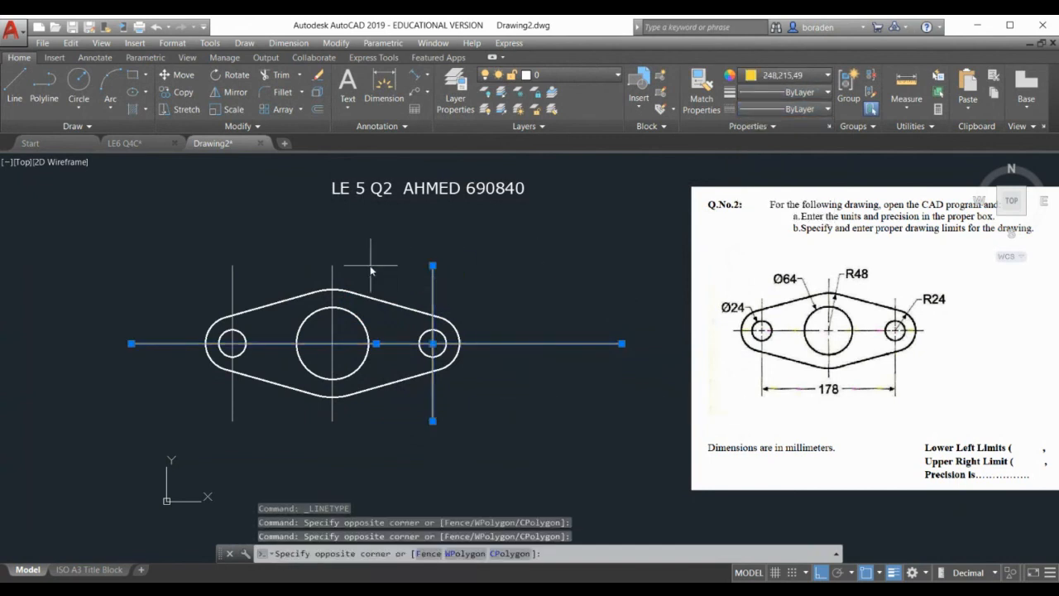
left_click(296, 274)
left_click(255, 267)
left_click(216, 275)
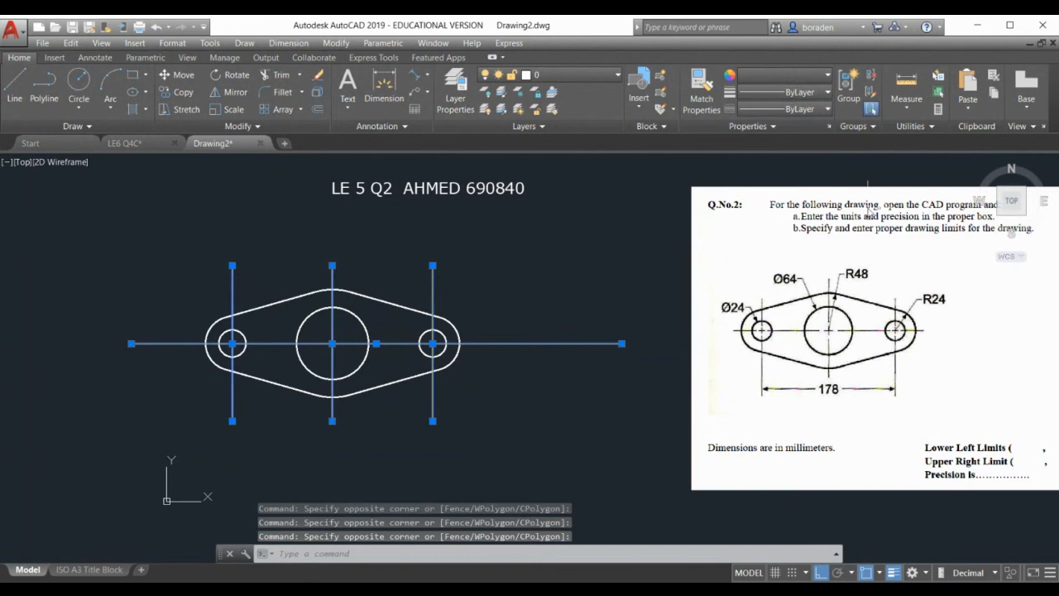
left_click(807, 110)
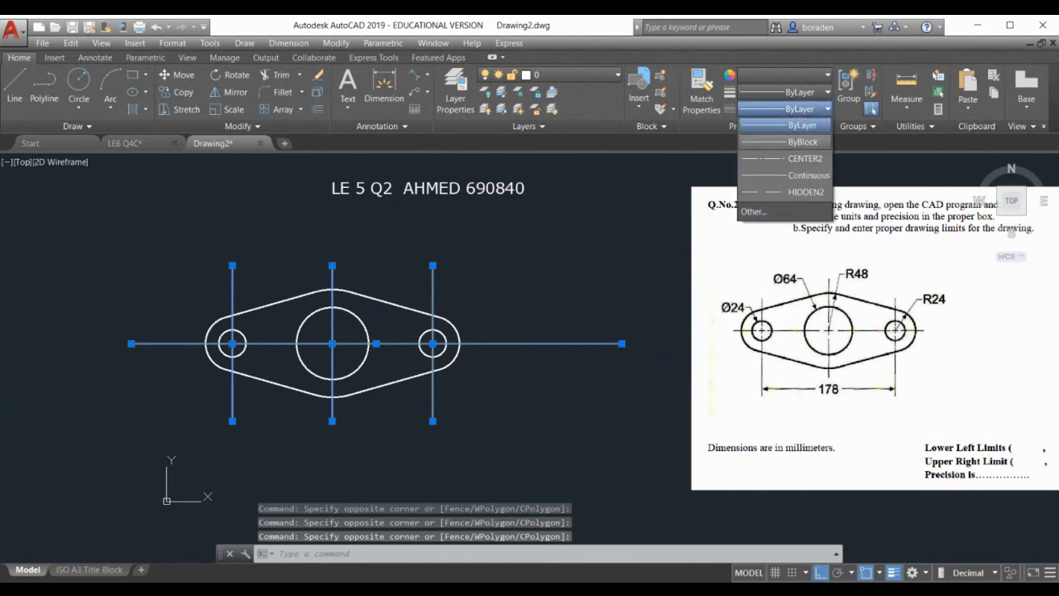
left_click(781, 159)
key("Escape")
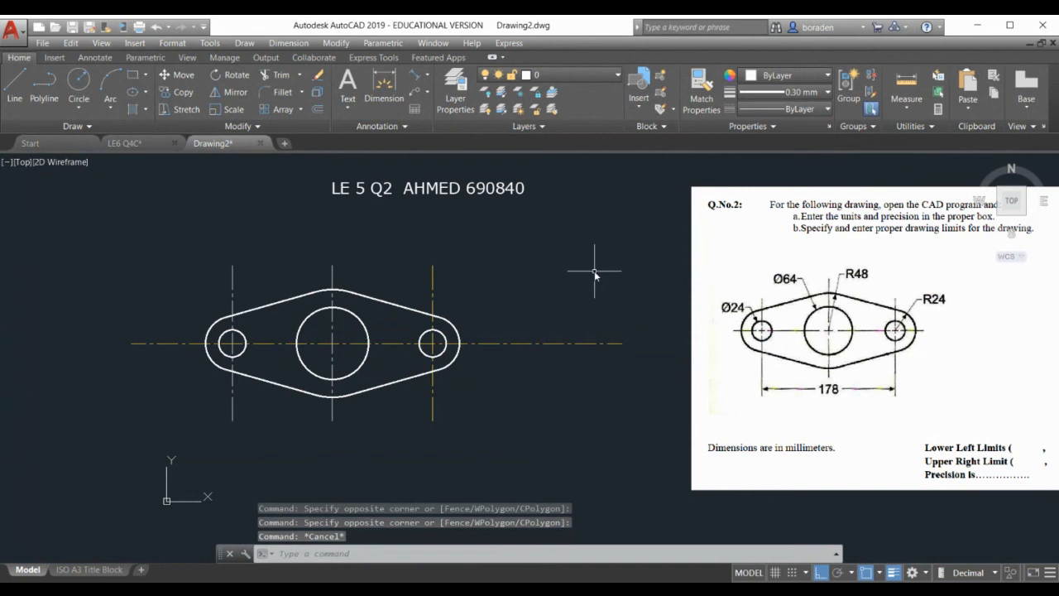
left_click(429, 76)
left_click(451, 151)
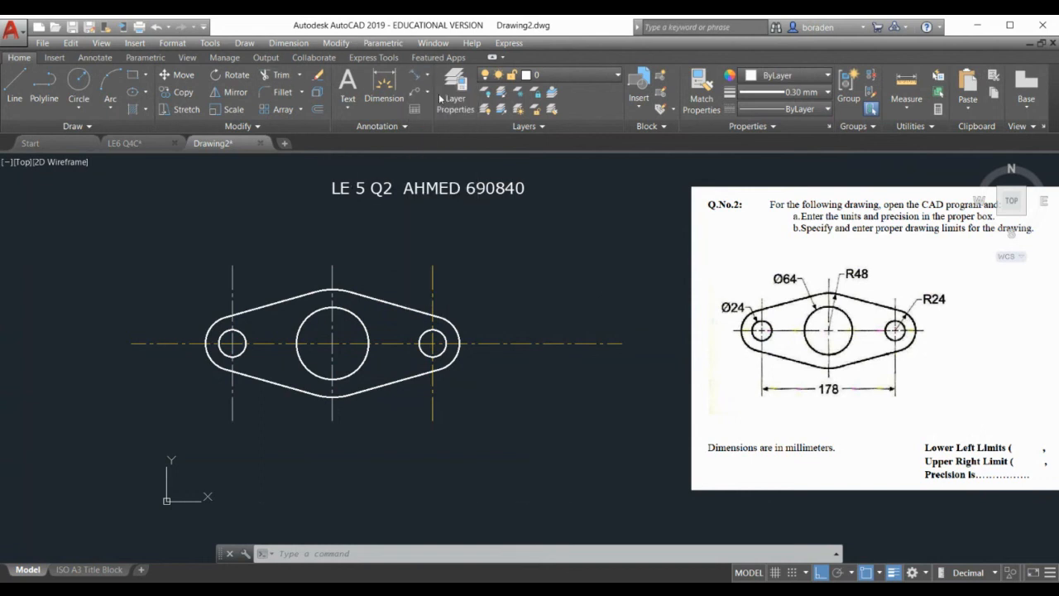
Dimension the 178 distance between the left and right hole centerlines, placed below the link
left_click(234, 422)
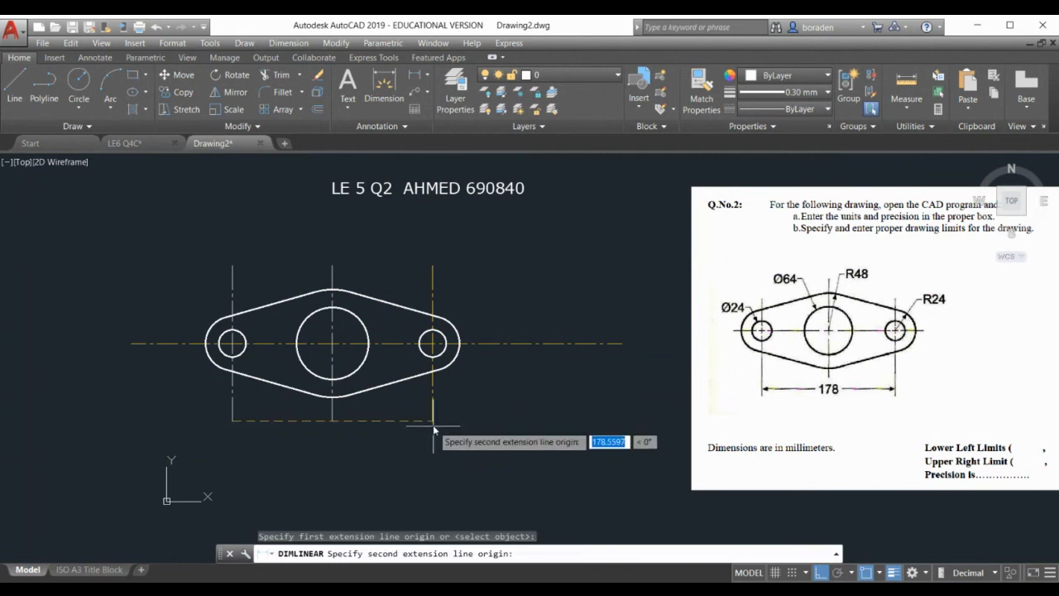
left_click(432, 423)
left_click(403, 457)
scroll(310, 491, "down", 2)
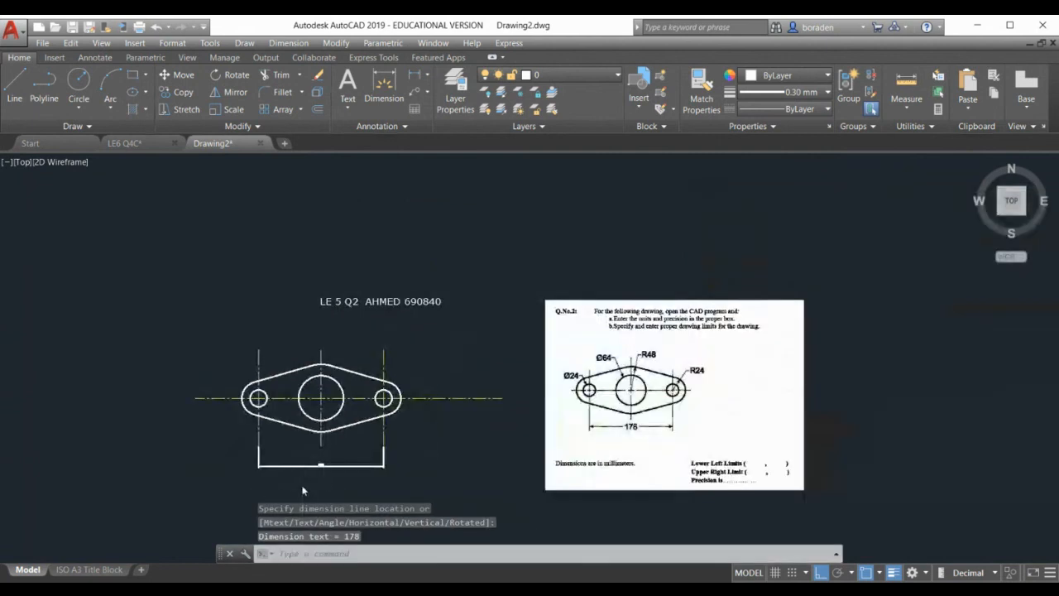
scroll(310, 492, "up", 2)
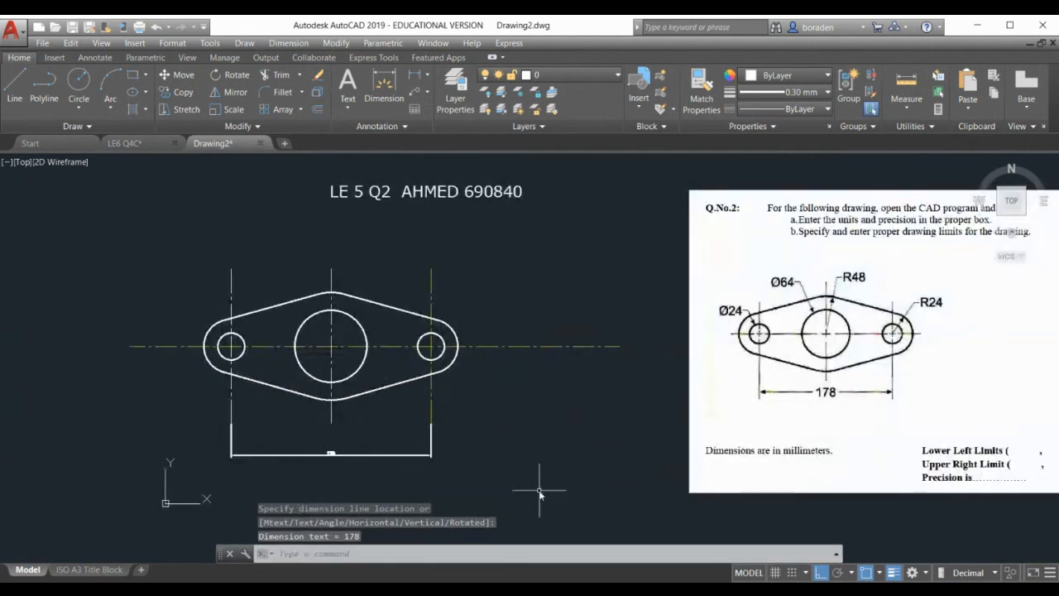
left_click(289, 43)
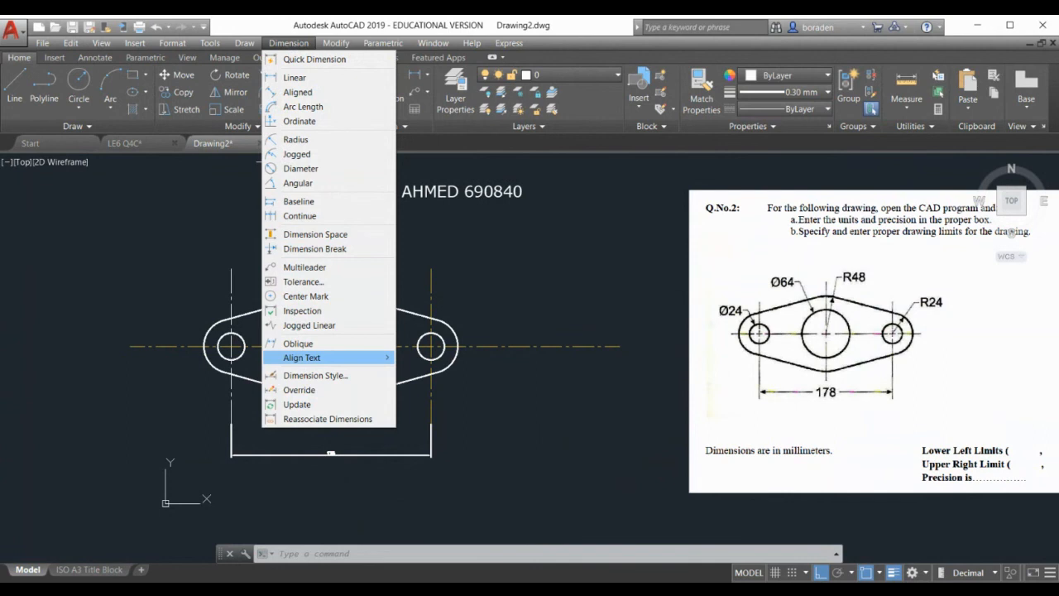
Modify the ISO-25 dimension style to draw dimension lines in yellow
left_click(315, 374)
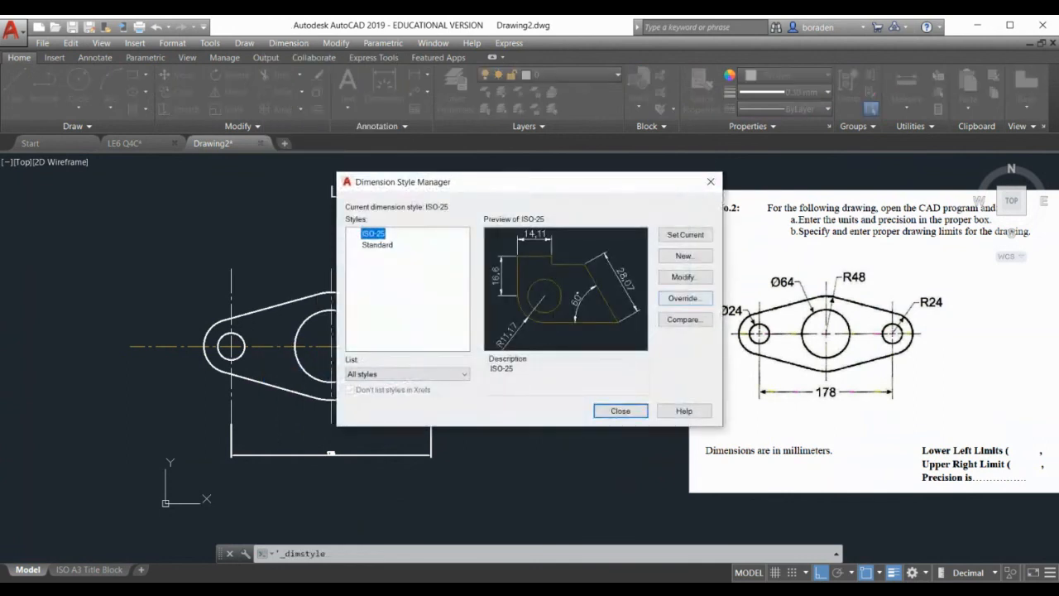
left_click(683, 276)
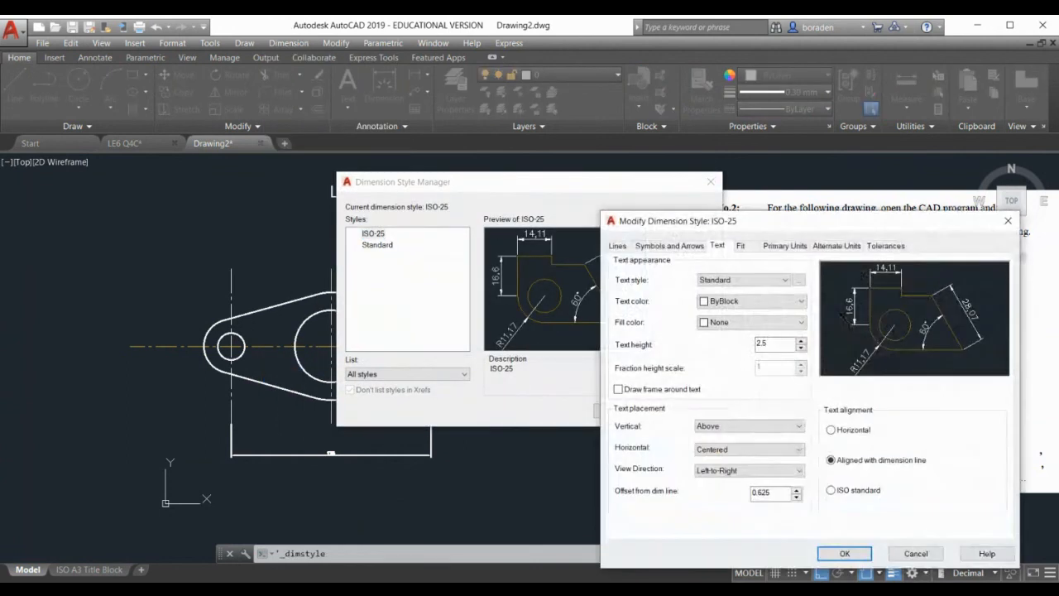
left_click(617, 246)
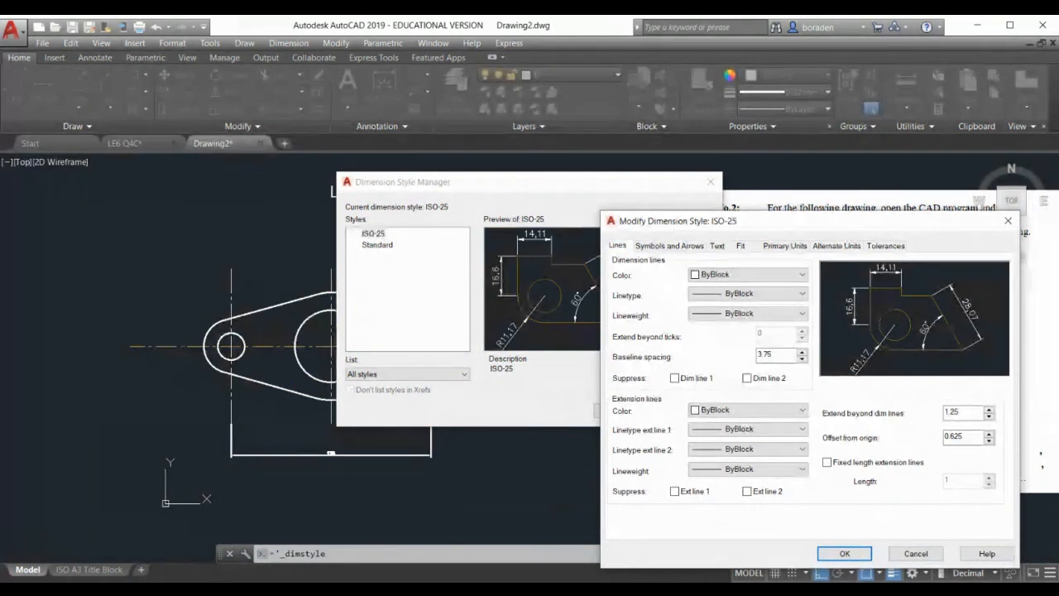
left_click(747, 274)
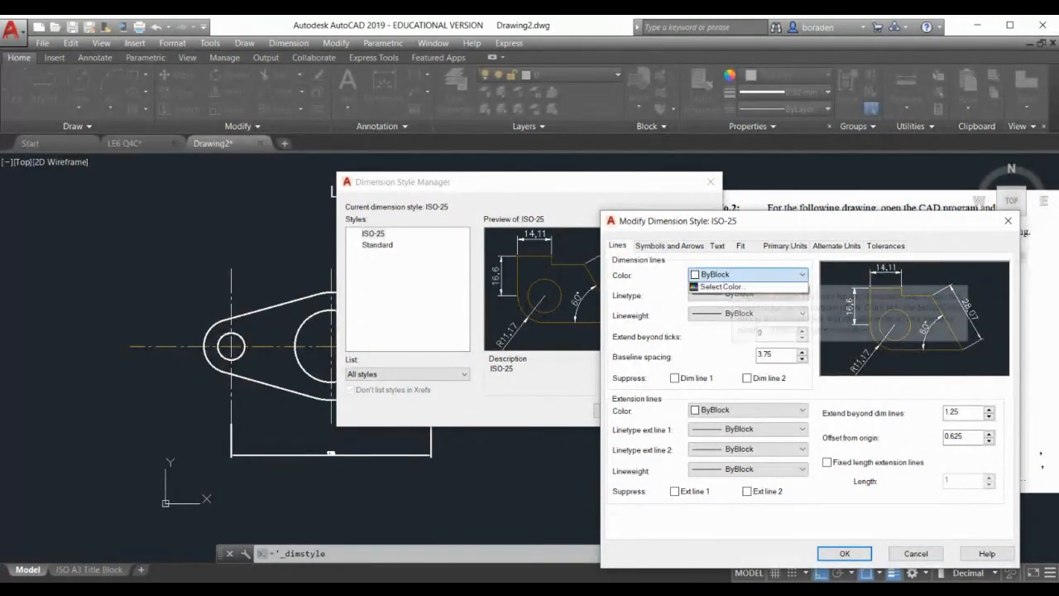
left_click(728, 322)
Give ISO-25 size 10 arrows, text height 10 and ISO standard text alignment
left_click(669, 246)
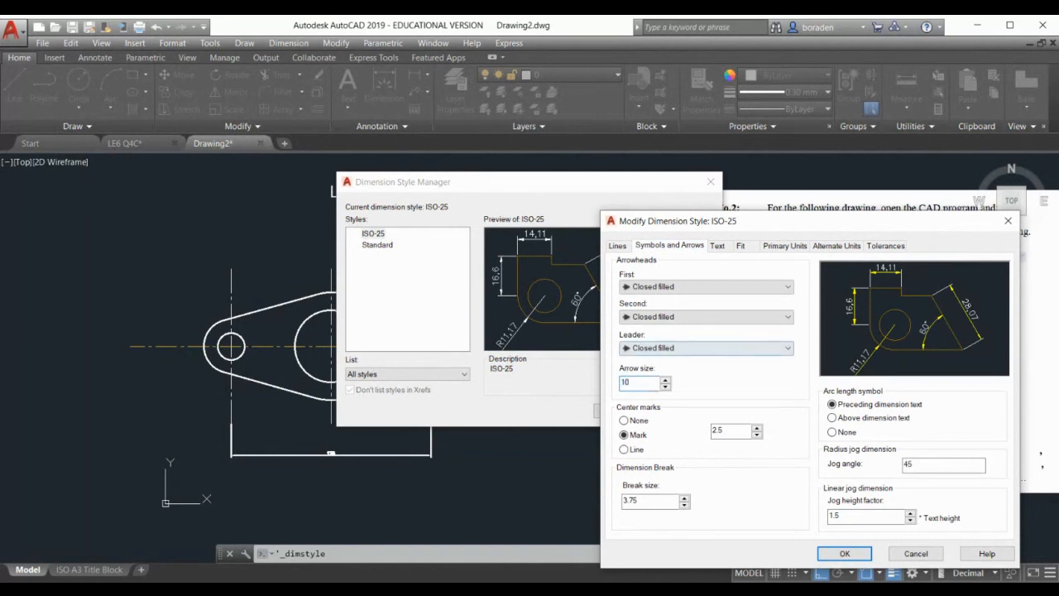
left_click(718, 246)
double_click(763, 343)
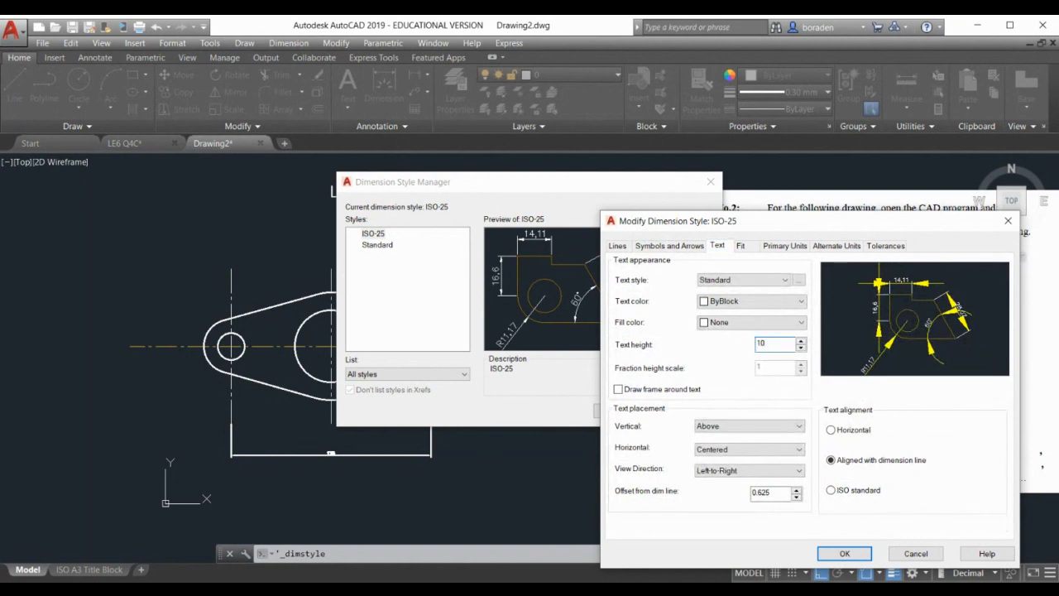
left_click(831, 489)
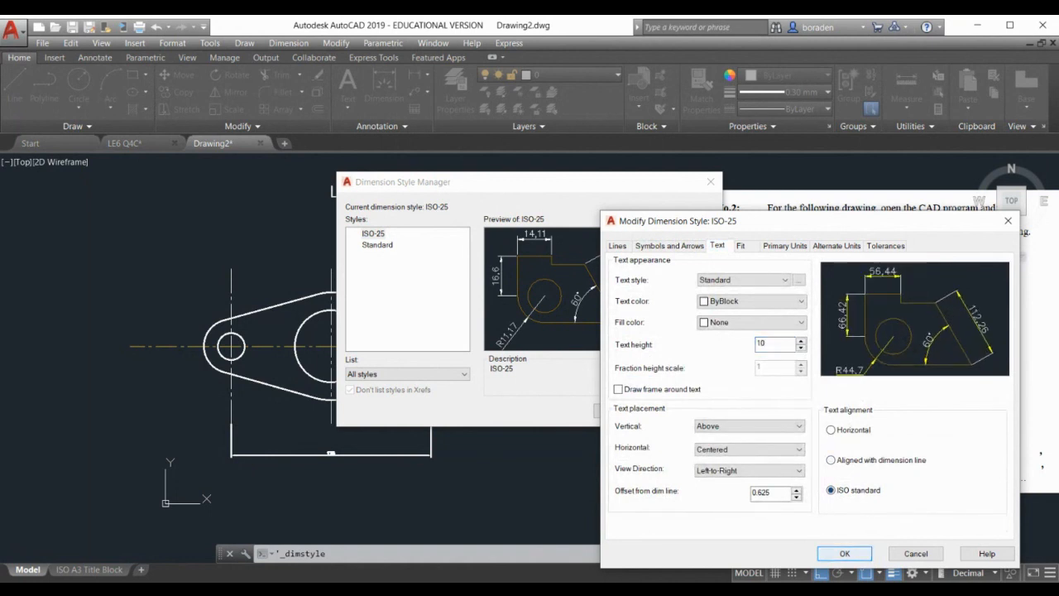
left_click(844, 553)
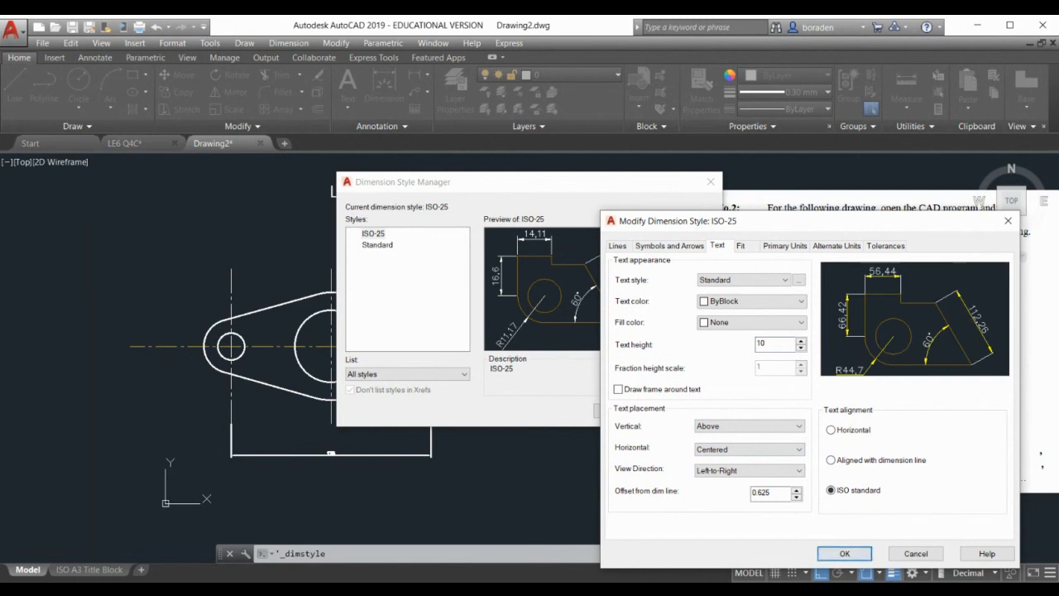
Set ISO-25 primary unit precision to 0 and apply the style changes
left_click(784, 246)
left_click(777, 294)
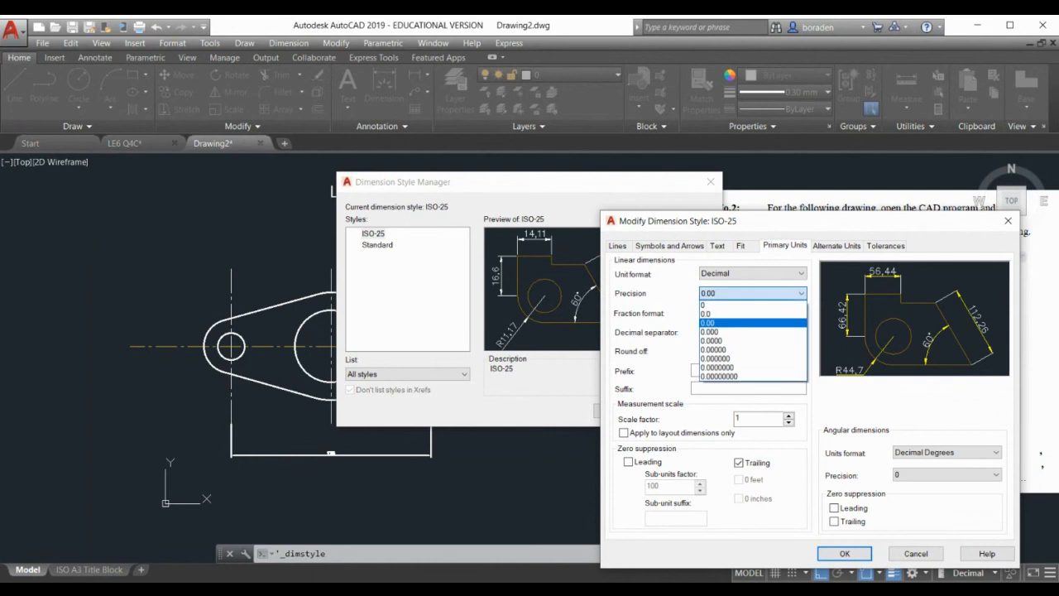
left_click(760, 304)
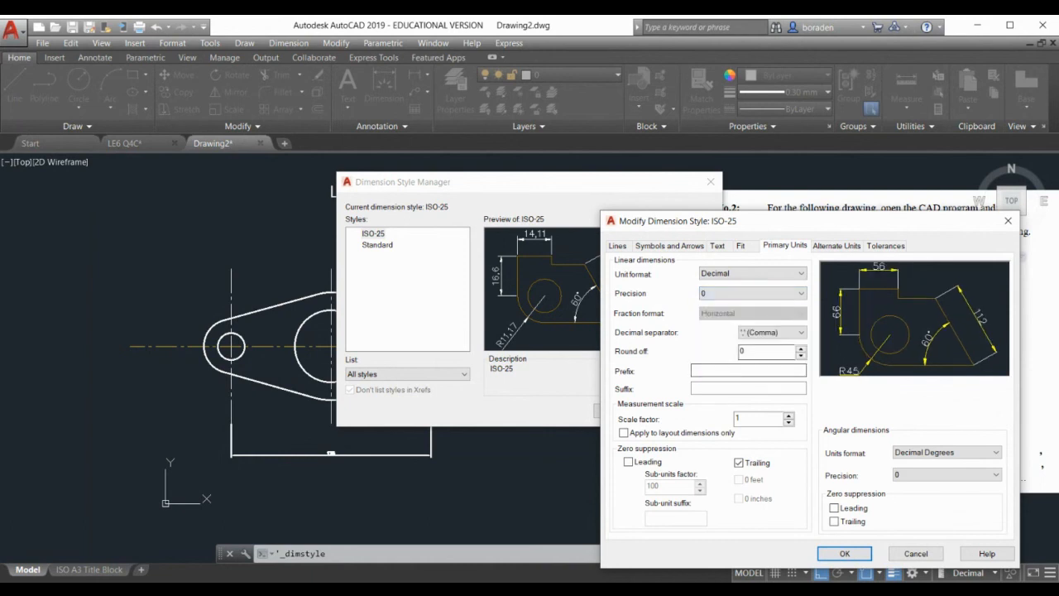
left_click(844, 553)
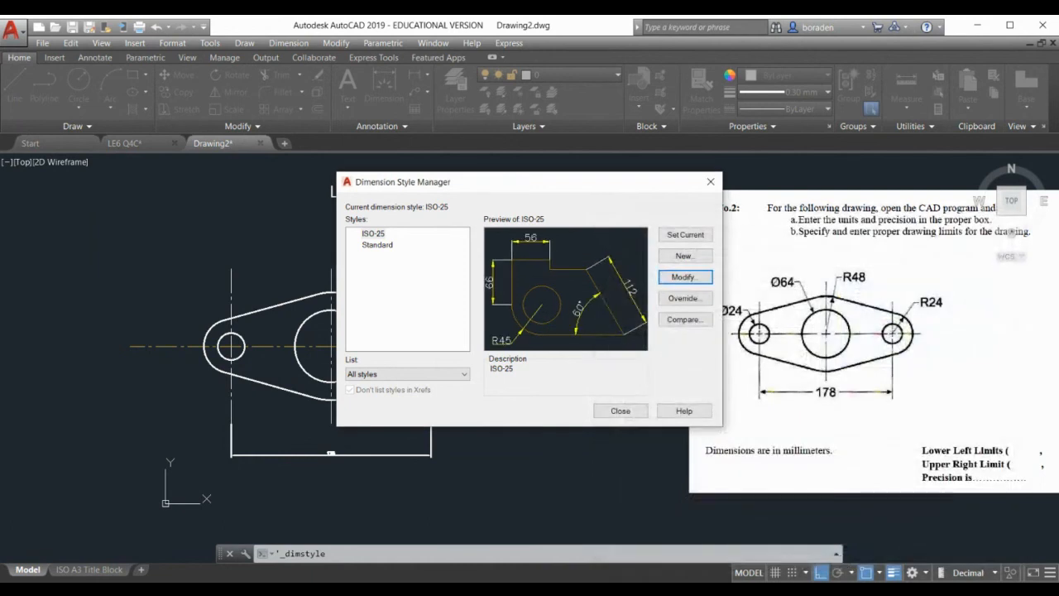
Set ISO-25 vertical text placement to Centered, then close the Dimension Style Manager
left_click(620, 410)
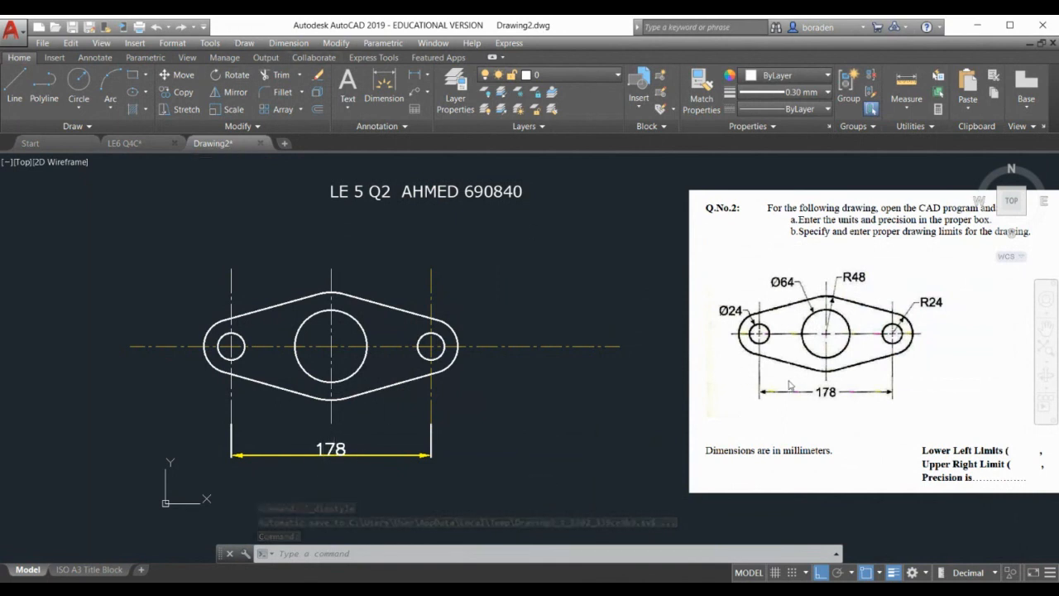
left_click(291, 44)
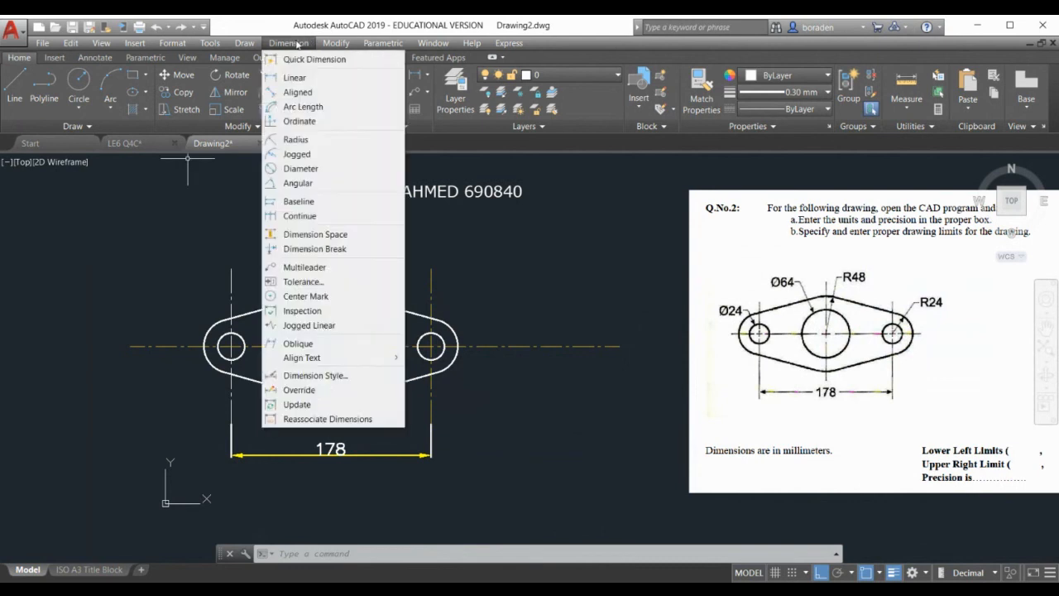
left_click(315, 375)
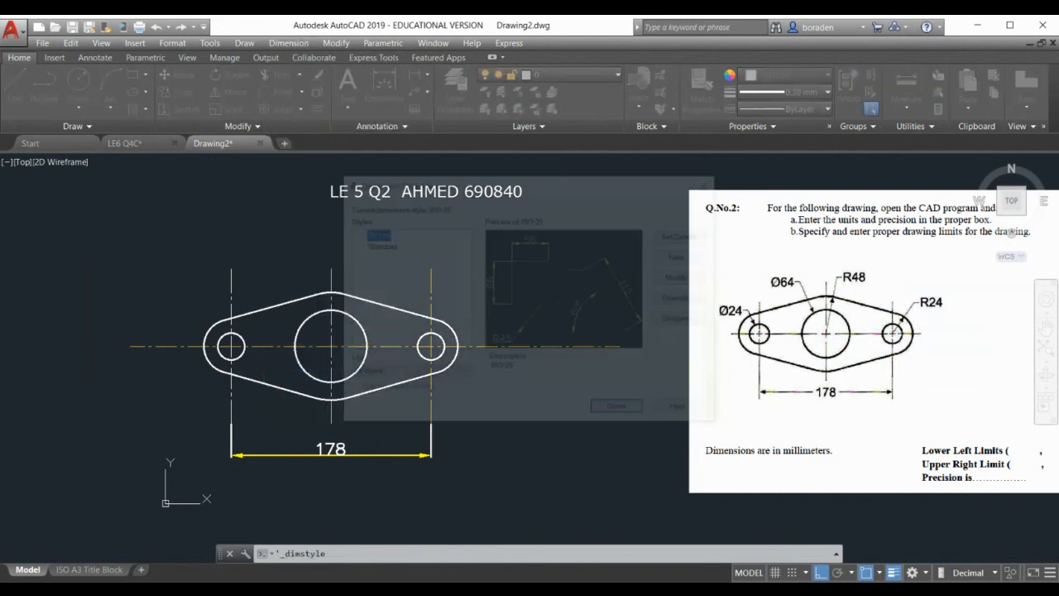
left_click(685, 277)
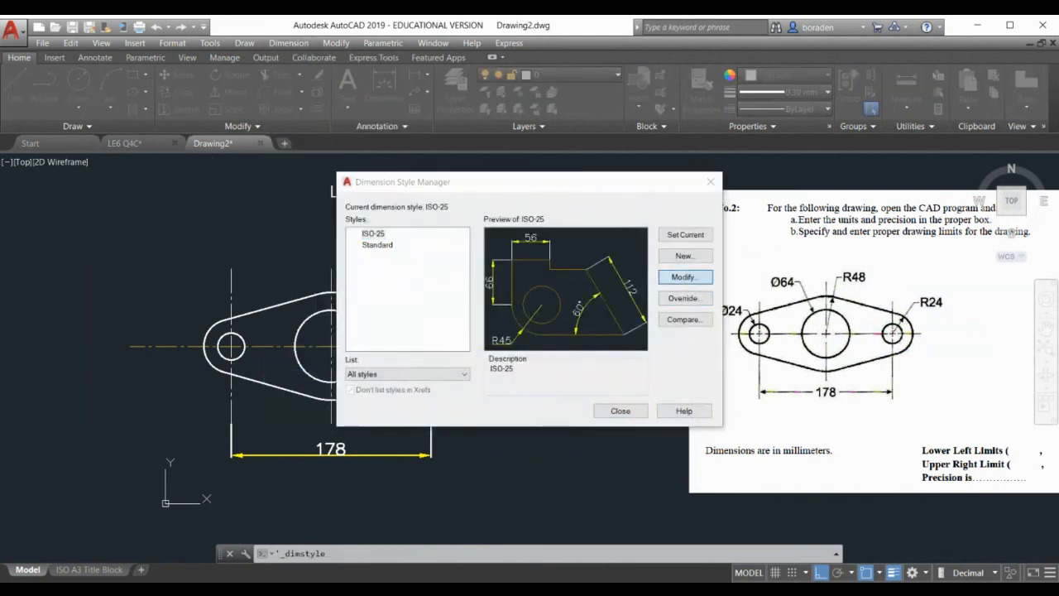
left_click(617, 246)
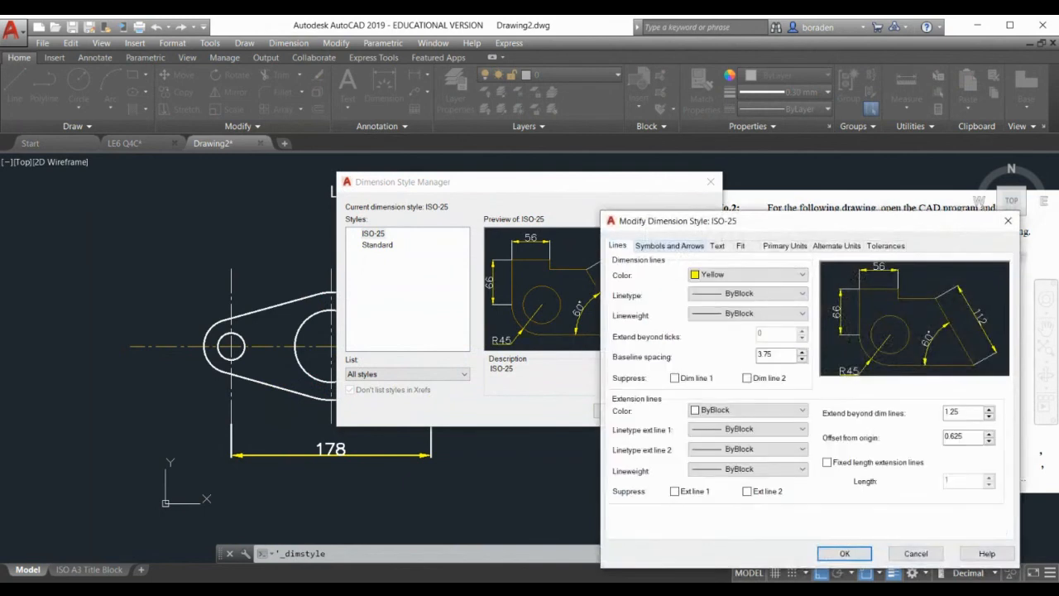
left_click(717, 246)
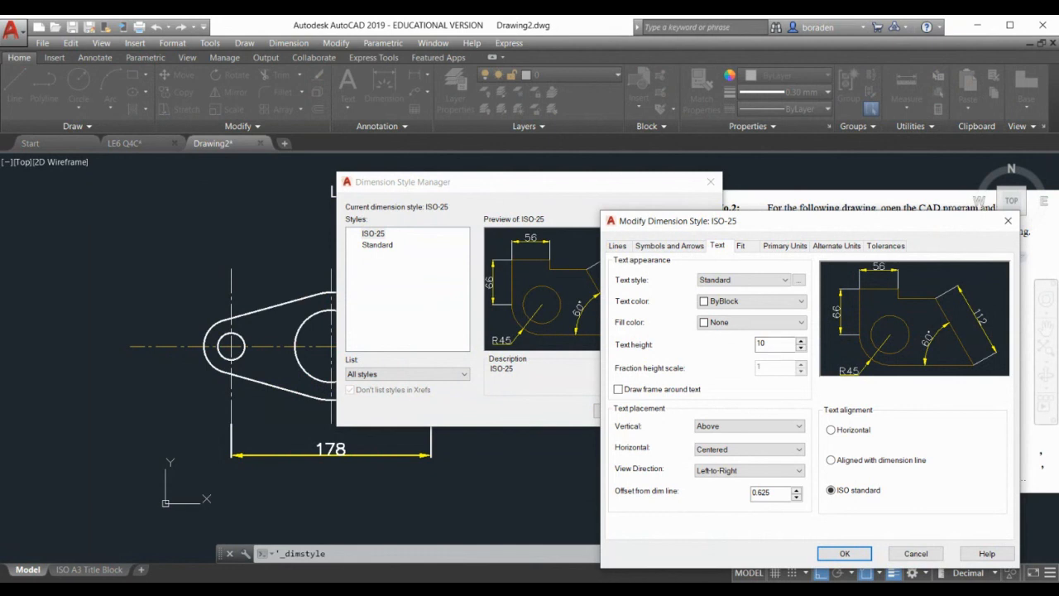
left_click(749, 426)
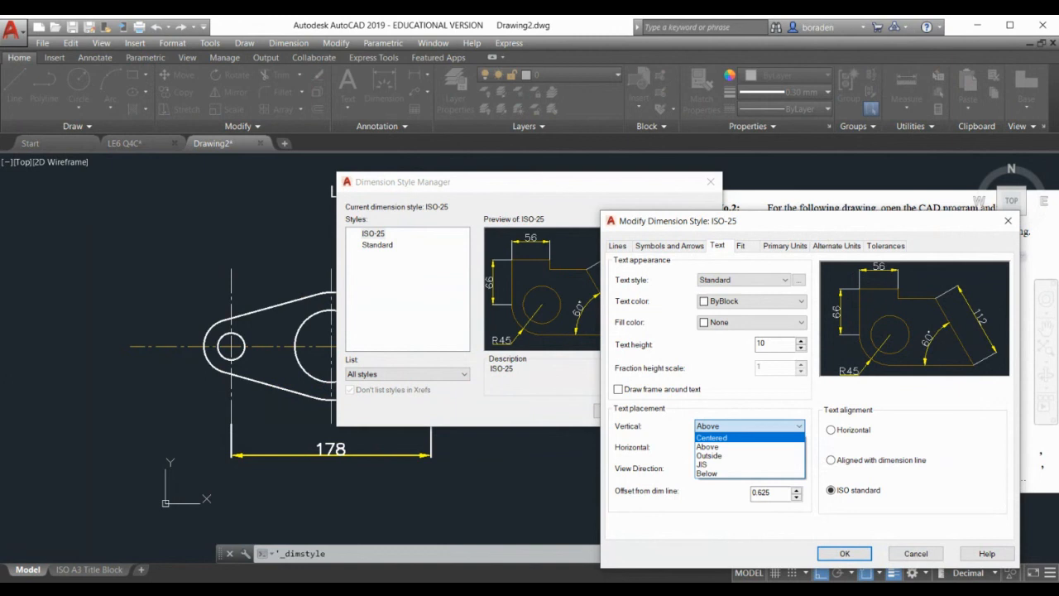
left_click(712, 437)
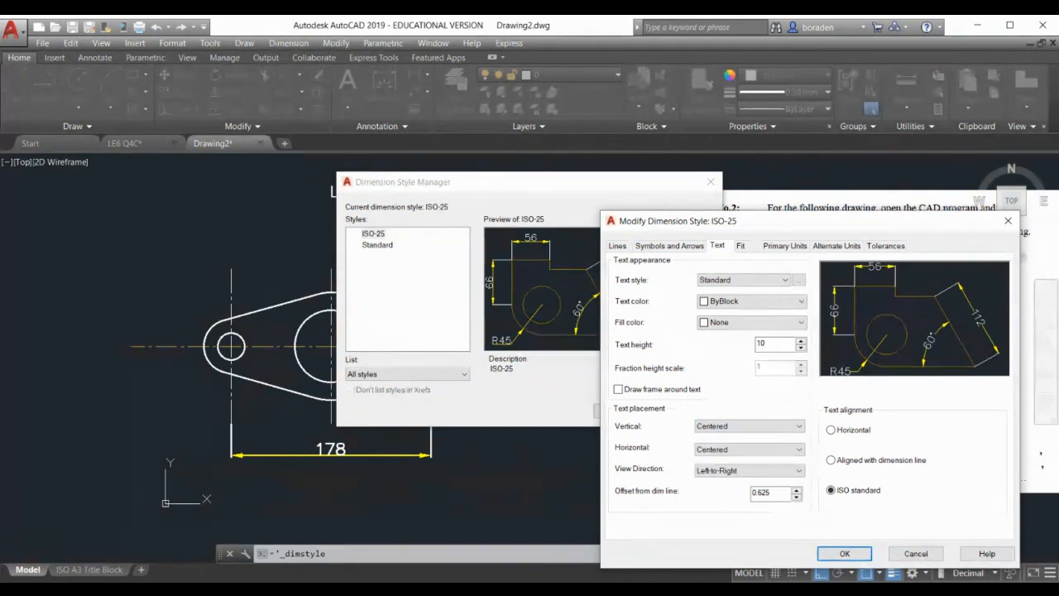
left_click(844, 553)
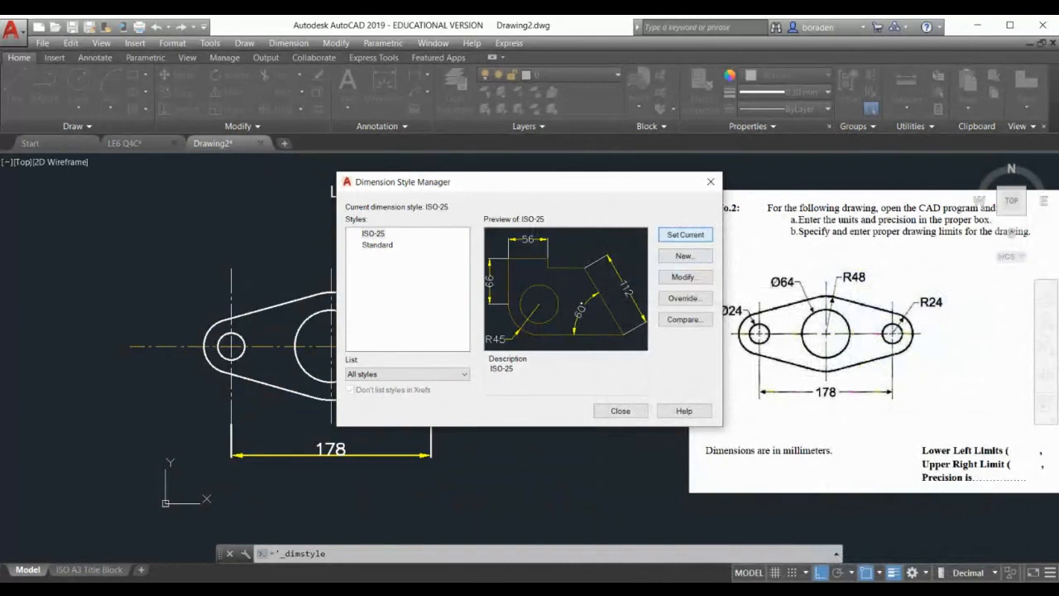
left_click(622, 410)
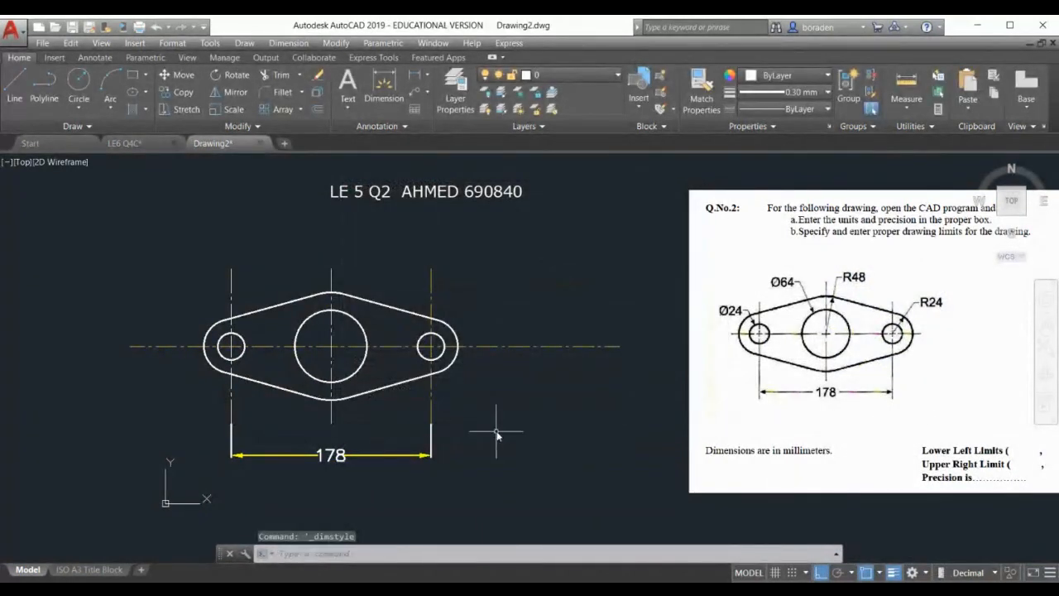
Add diameter dimensions Ø24 on the left hole and Ø64 on the central circle
left_click(427, 75)
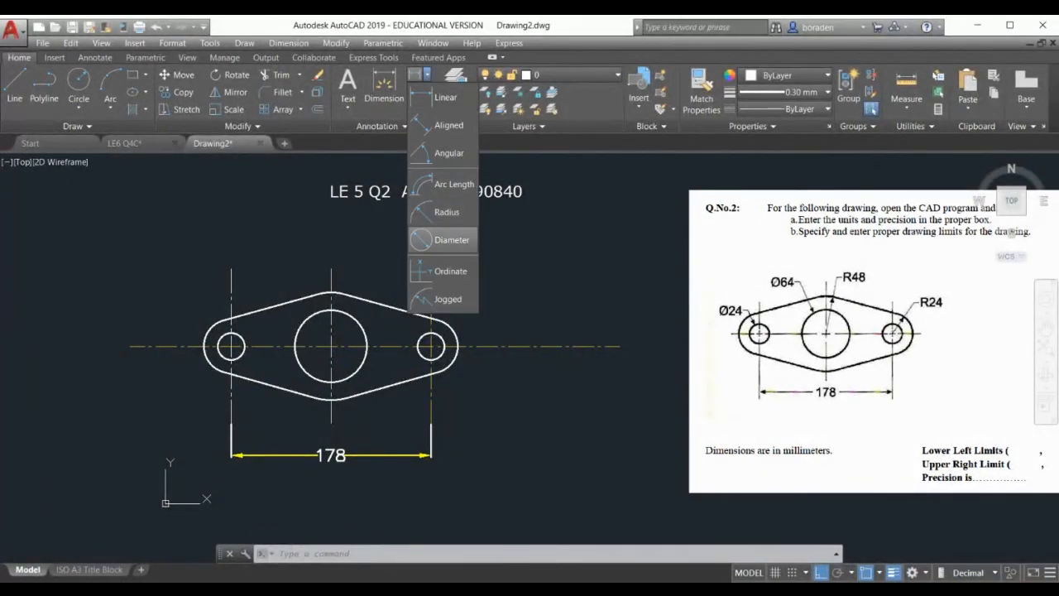
left_click(451, 239)
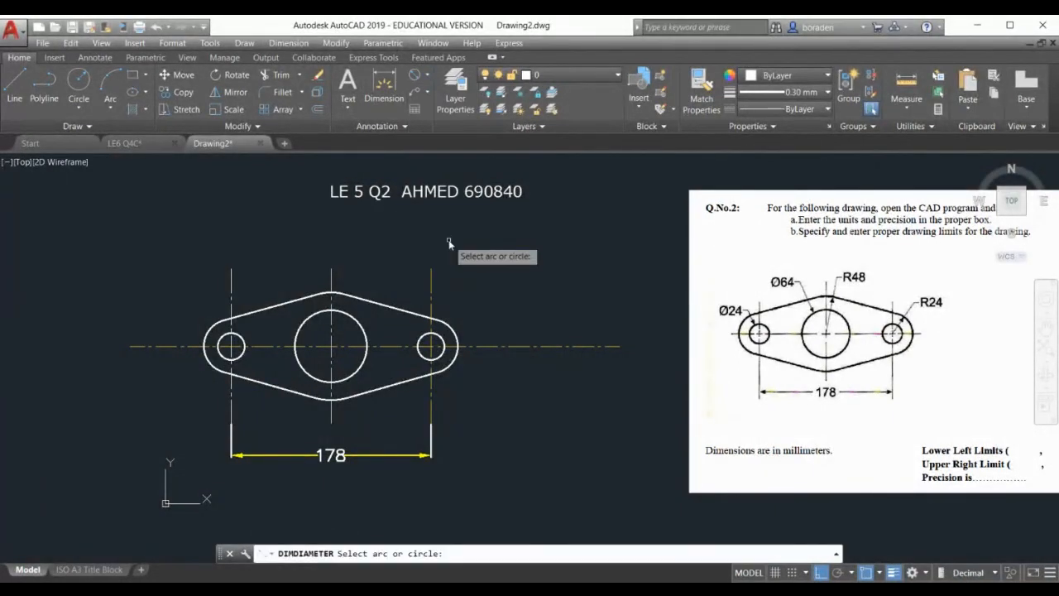
left_click(231, 342)
left_click(188, 285)
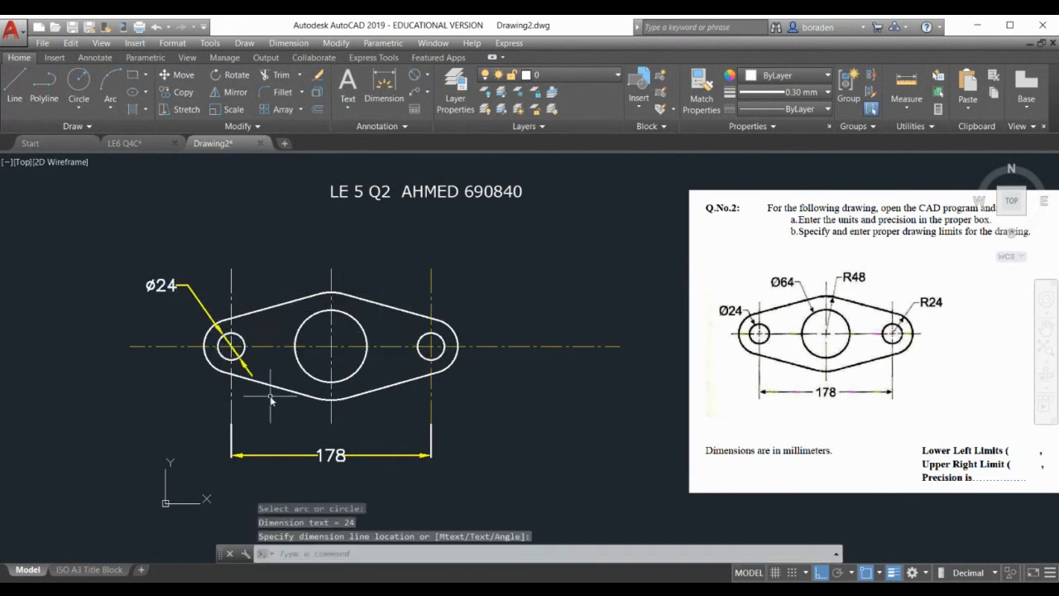
left_click(426, 75)
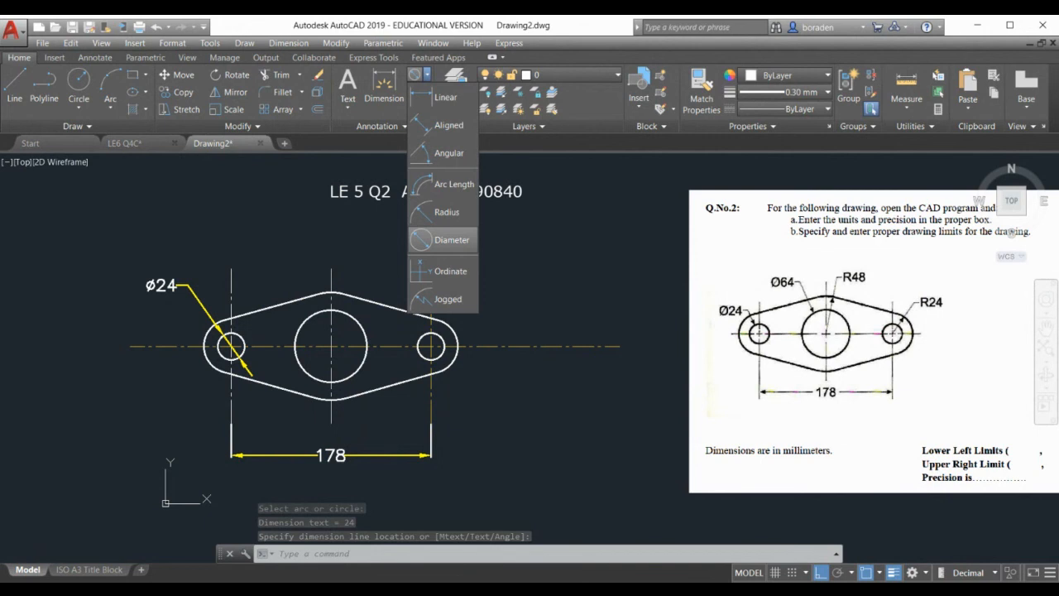
left_click(449, 240)
left_click(310, 318)
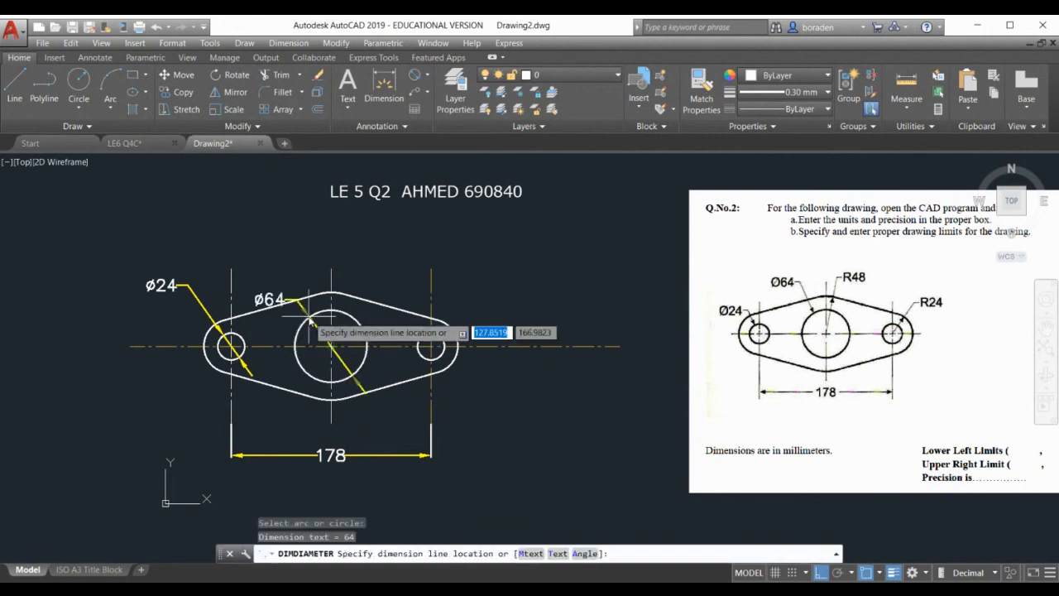
left_click(265, 246)
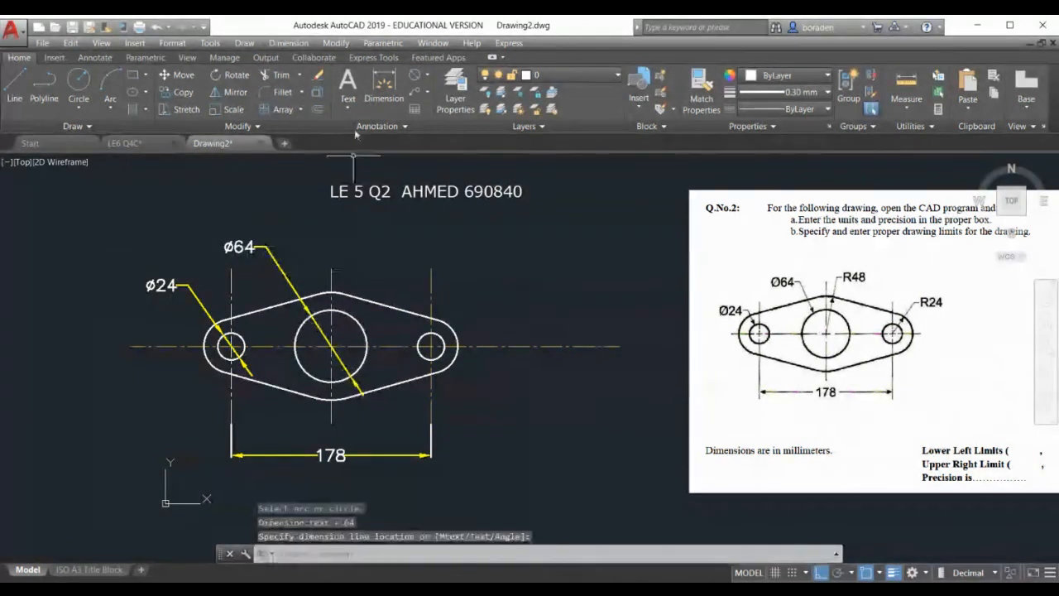
Add radius dimensions R24 on the right end arc and R48 on the top arc
left_click(428, 76)
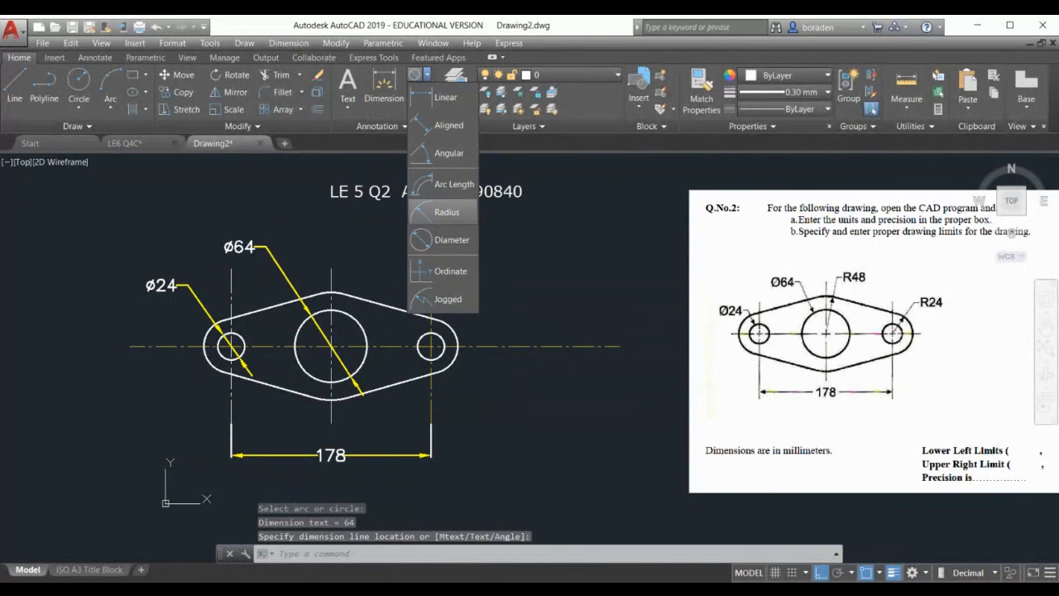
left_click(446, 212)
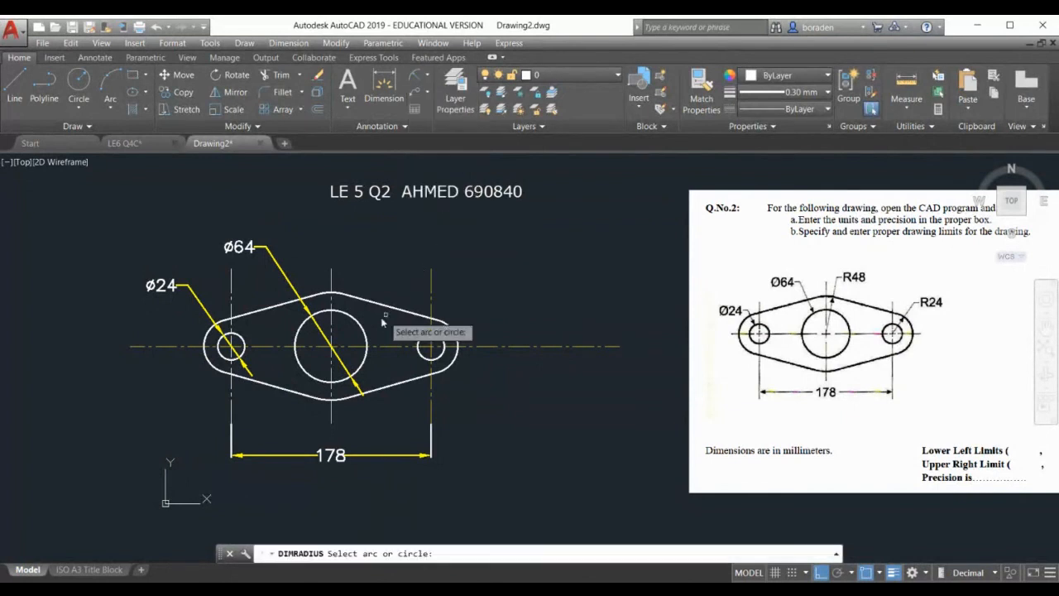
left_click(452, 329)
left_click(488, 288)
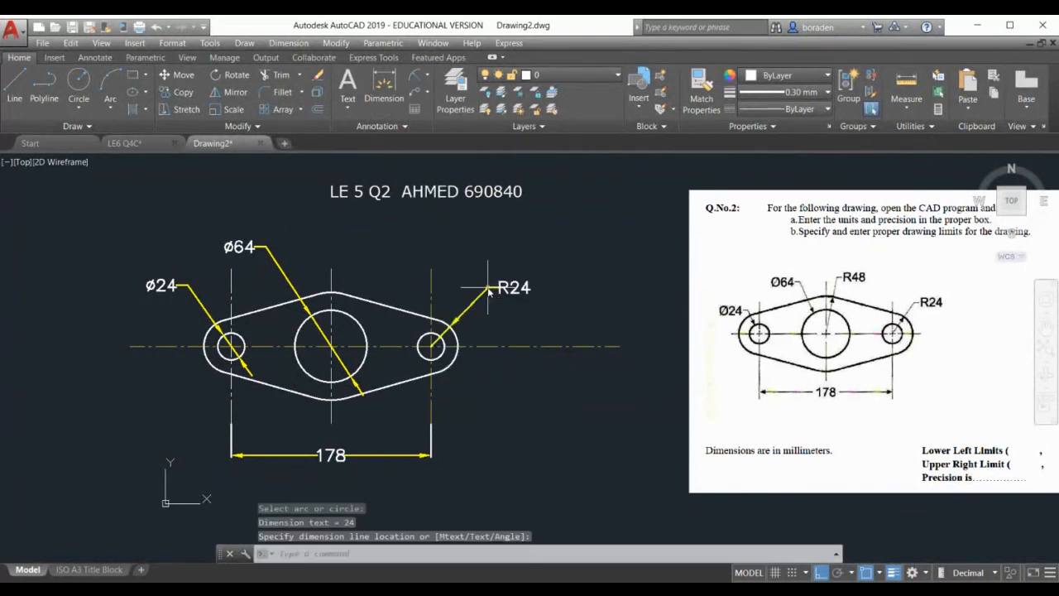
left_click(415, 76)
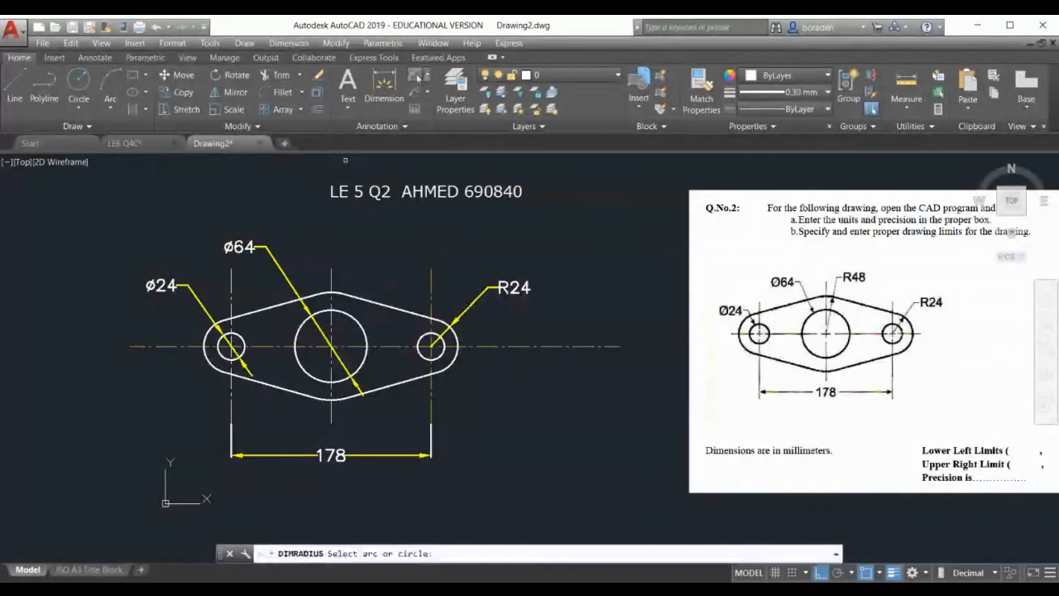
left_click(354, 296)
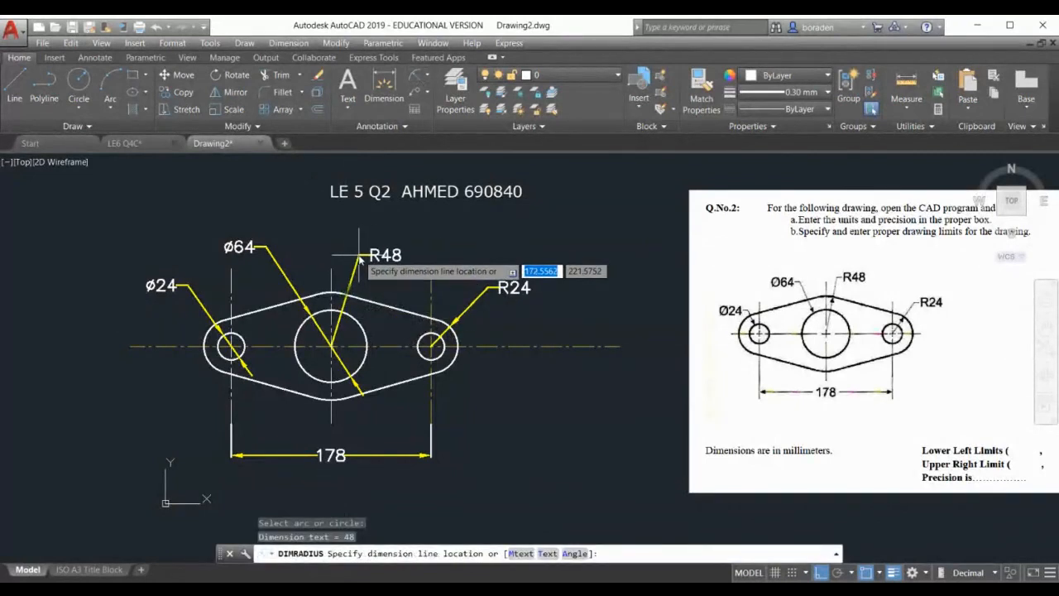
left_click(362, 256)
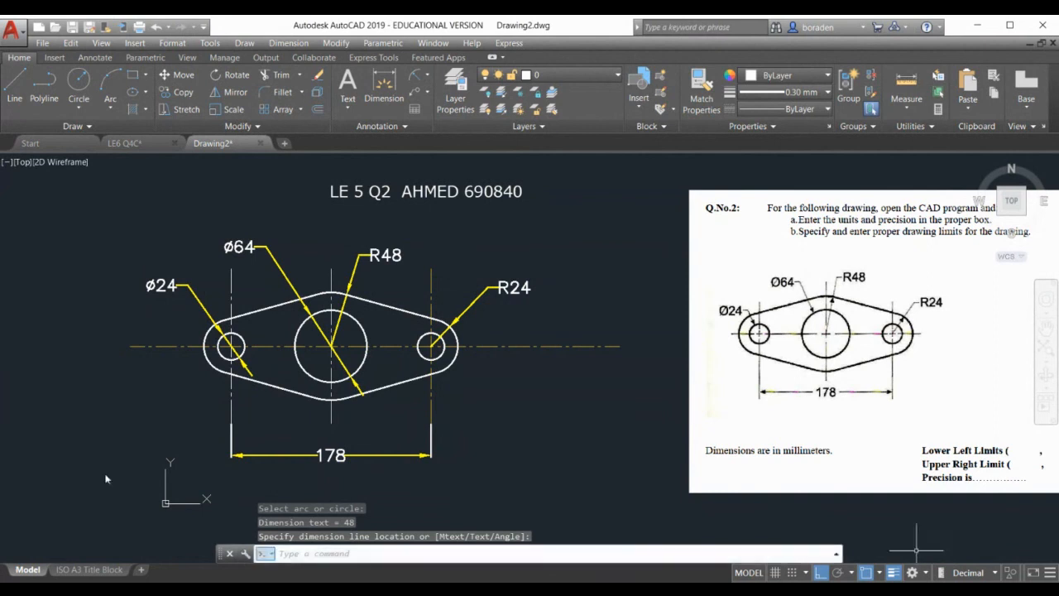
Save the drawing as 'LE5 Q2' in the lab ex folder
left_click(41, 44)
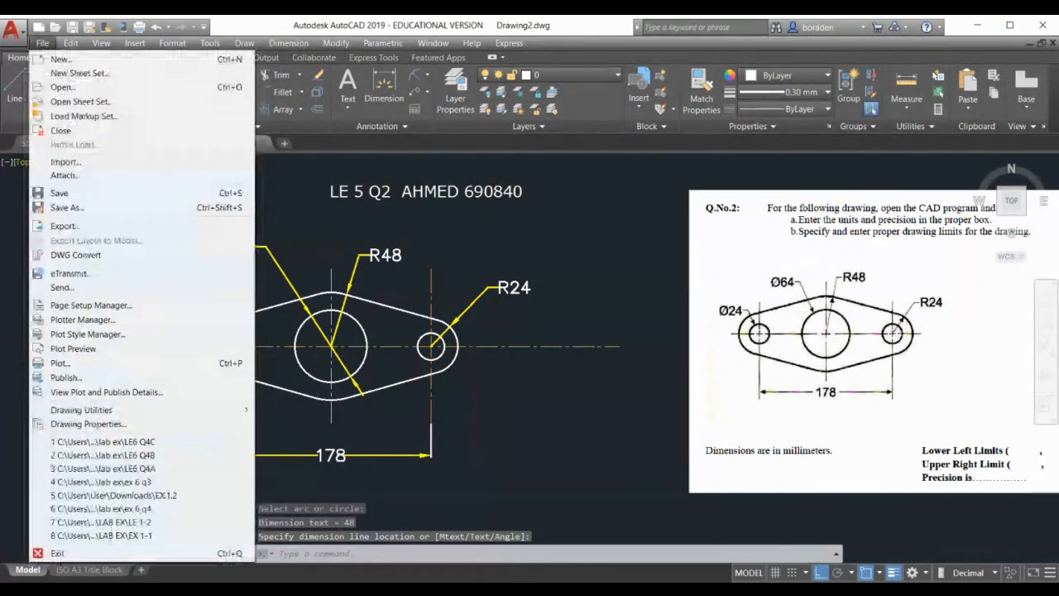
left_click(68, 208)
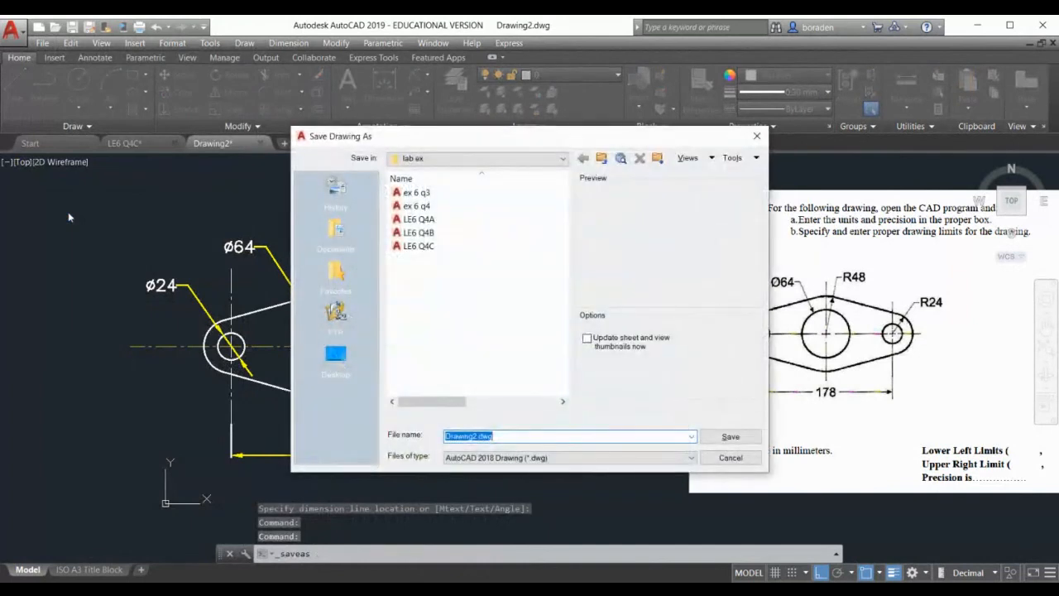
type("LE")
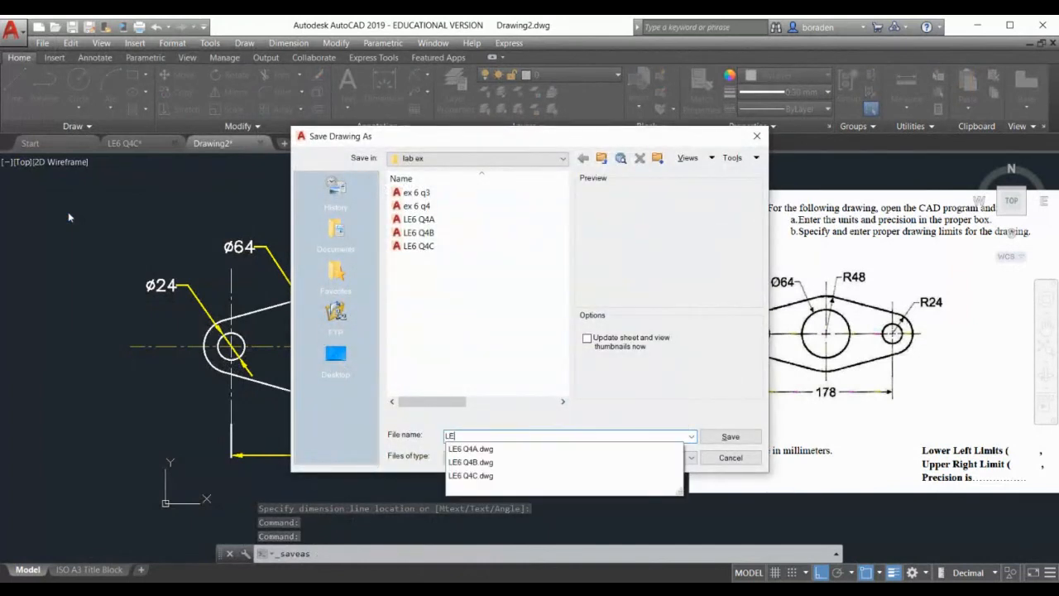
type("5 Q2")
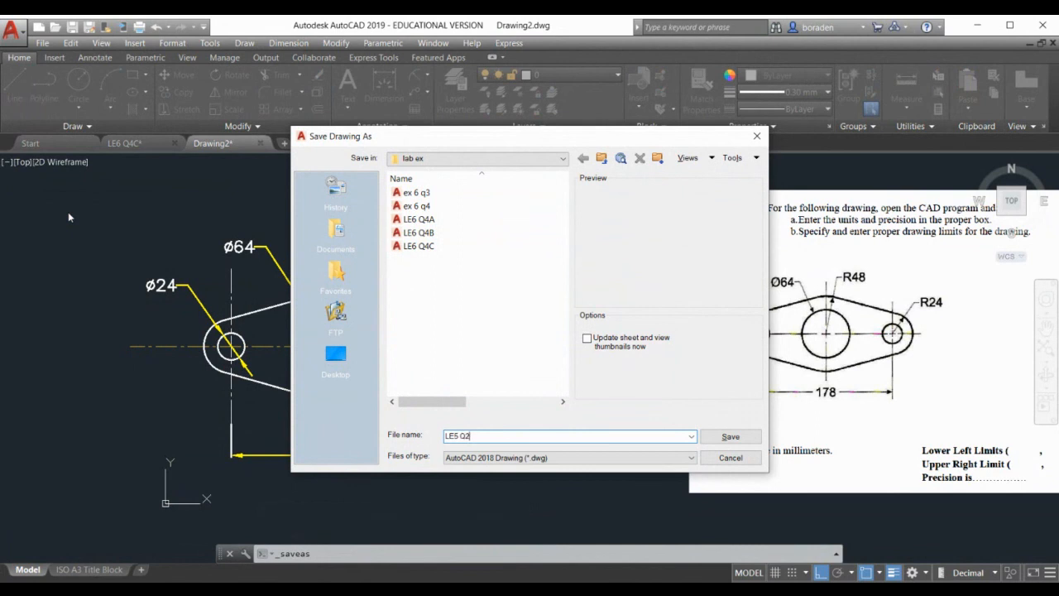
left_click(731, 436)
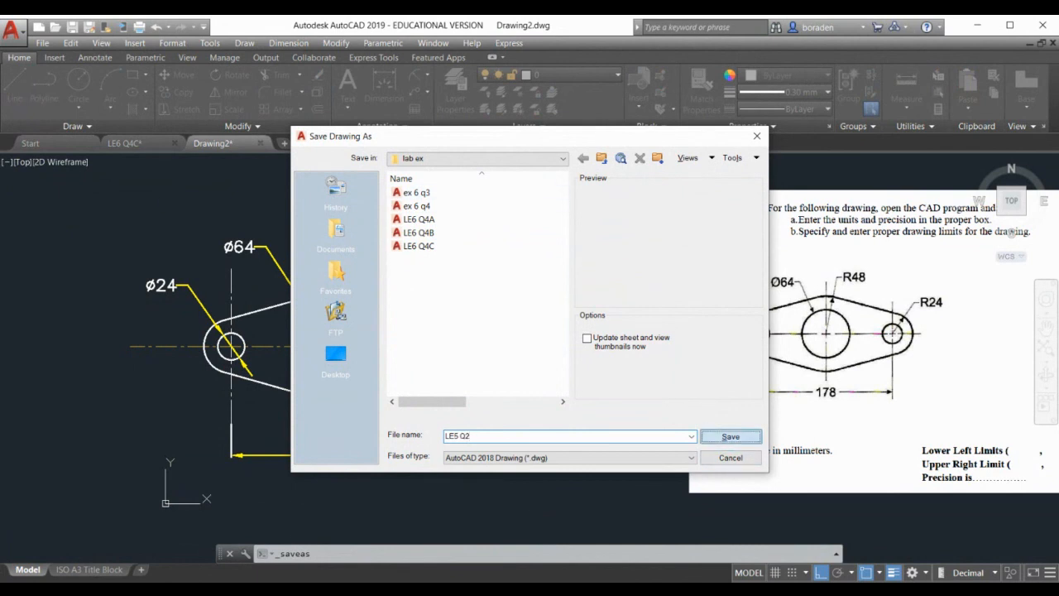